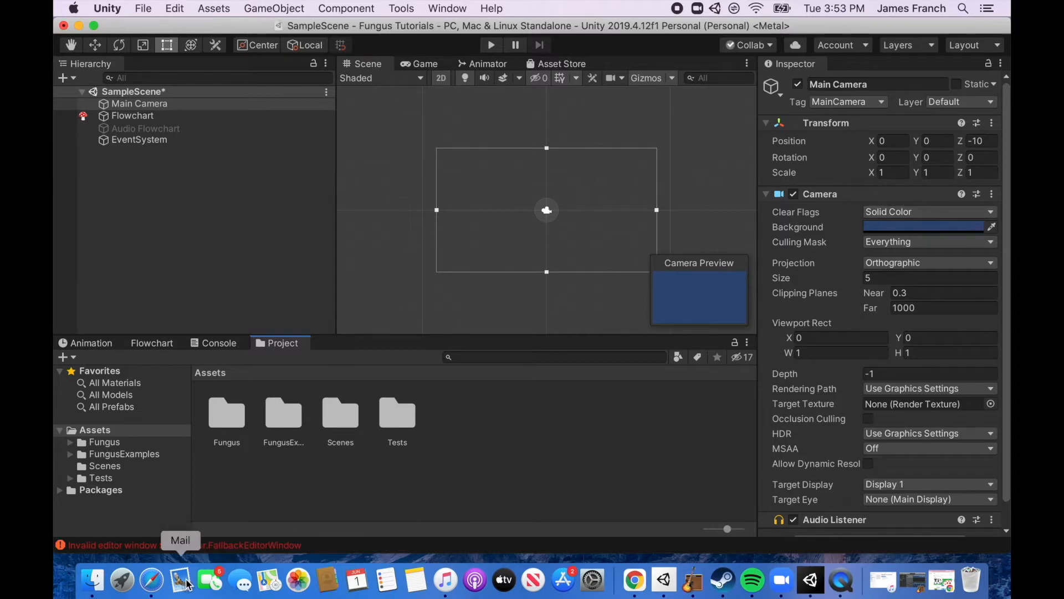
# Switch to Safari, review the Boardgame pack page on OpenGameArt and download boardgamePack_v2.zip.
pyautogui.click(154, 582)
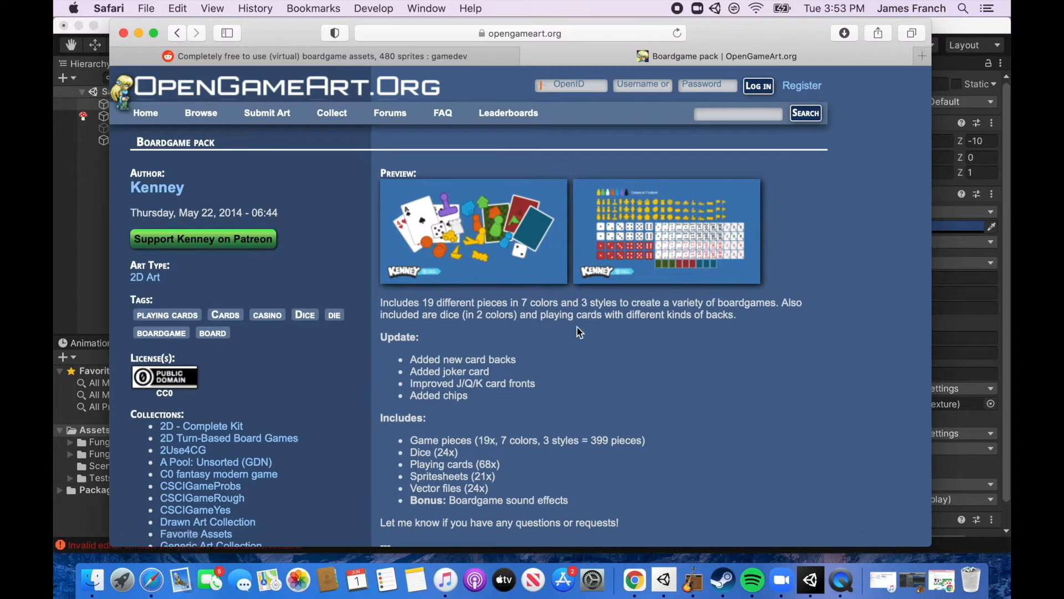
pyautogui.scroll(-5, 811, 179)
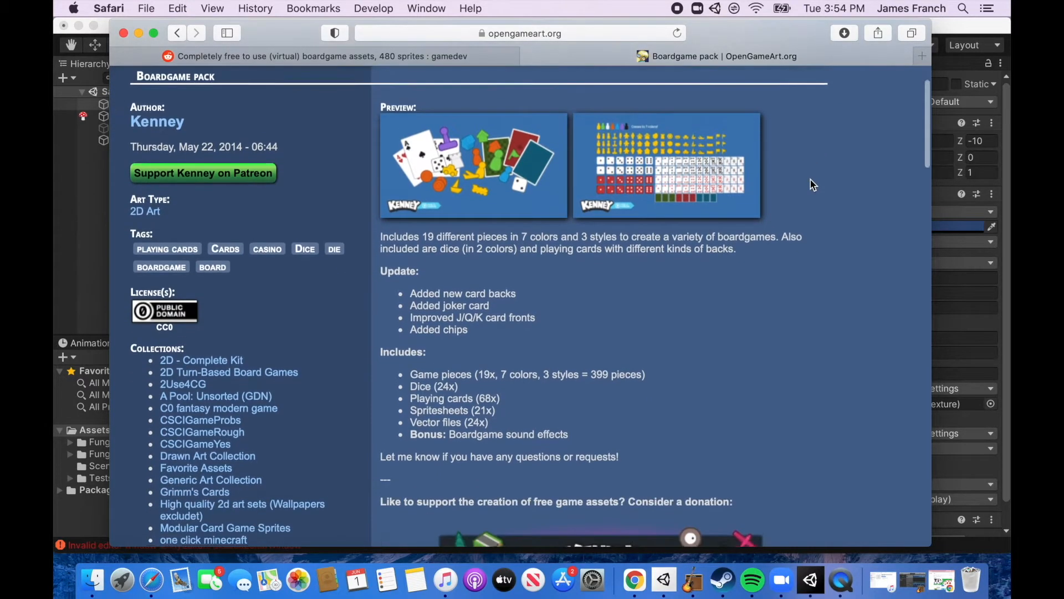
pyautogui.scroll(6, 811, 180)
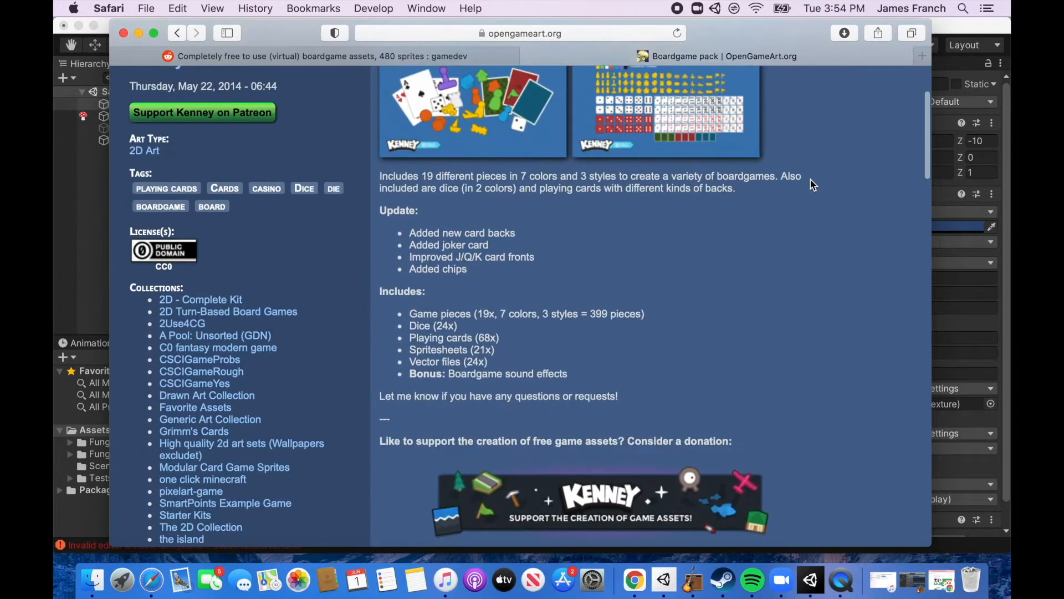
pyautogui.scroll(-3, 812, 183)
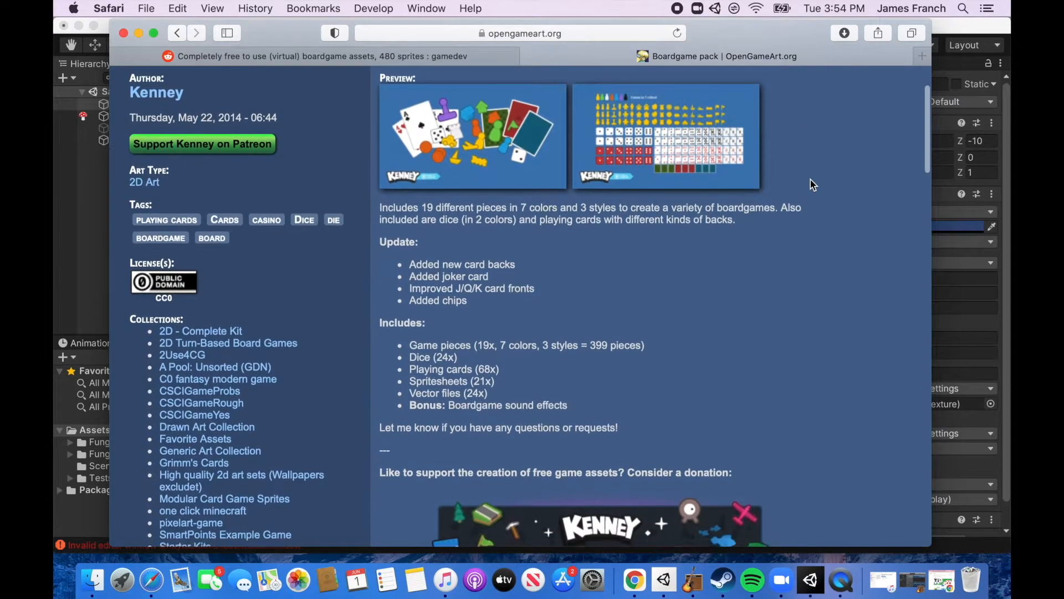
pyautogui.scroll(4, 811, 180)
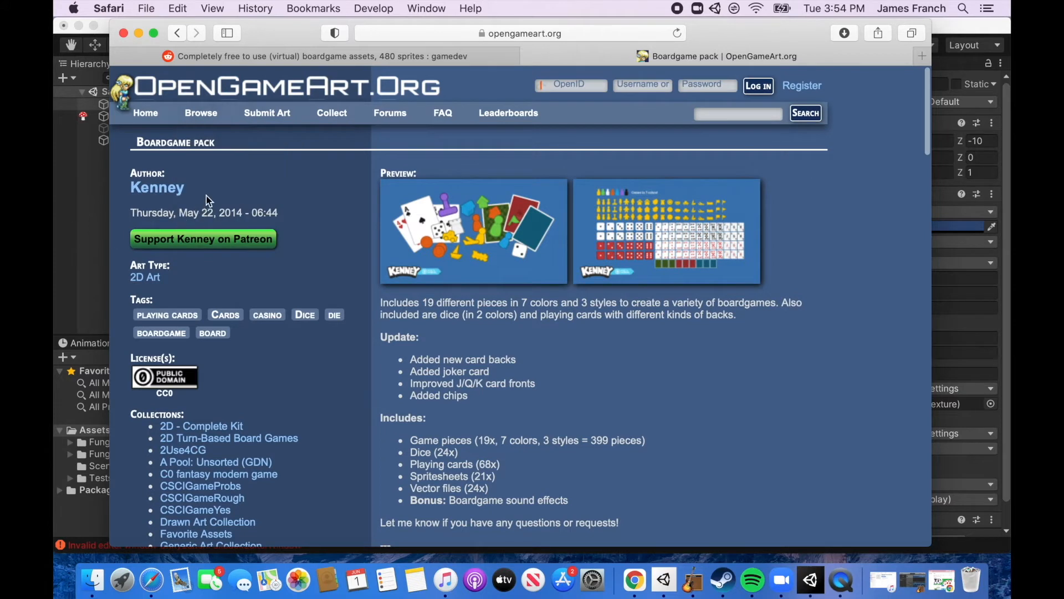
pyautogui.moveTo(187, 191); pyautogui.dragTo(132, 190)
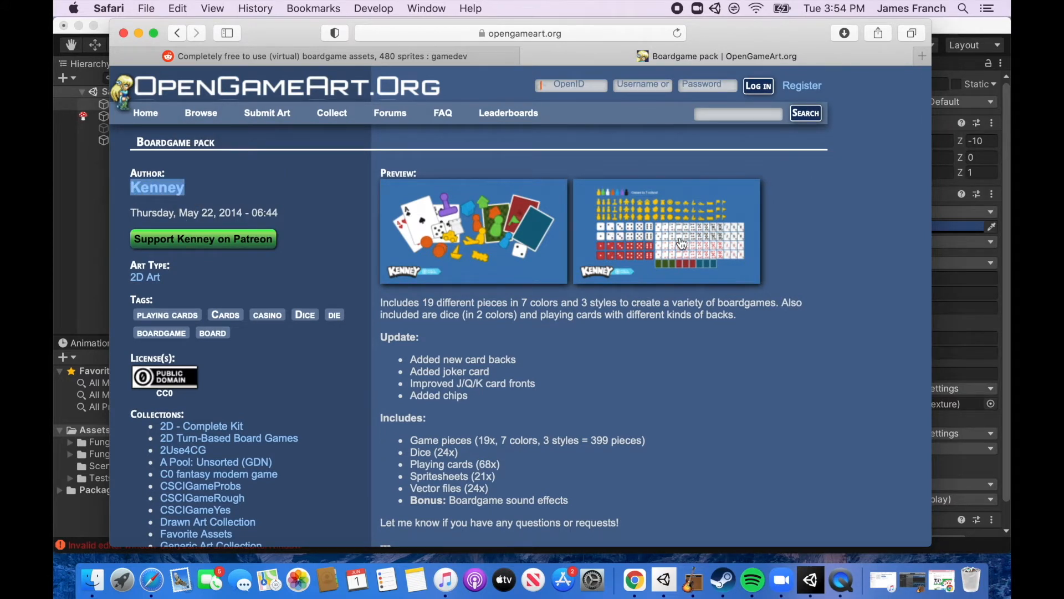
pyautogui.scroll(-3, 682, 244)
pyautogui.scroll(-5, 681, 244)
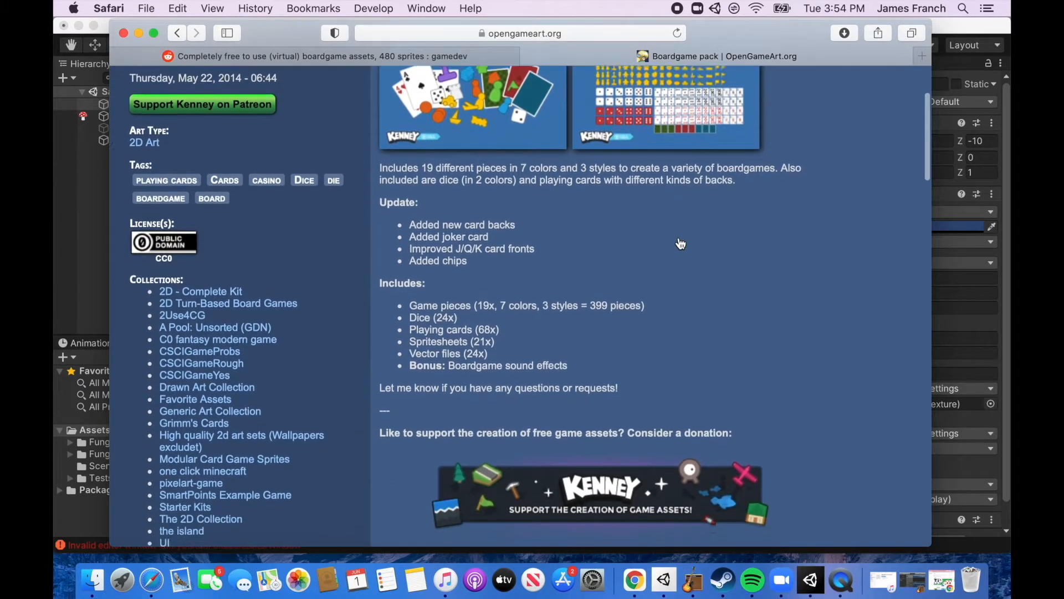
pyautogui.scroll(-10, 681, 244)
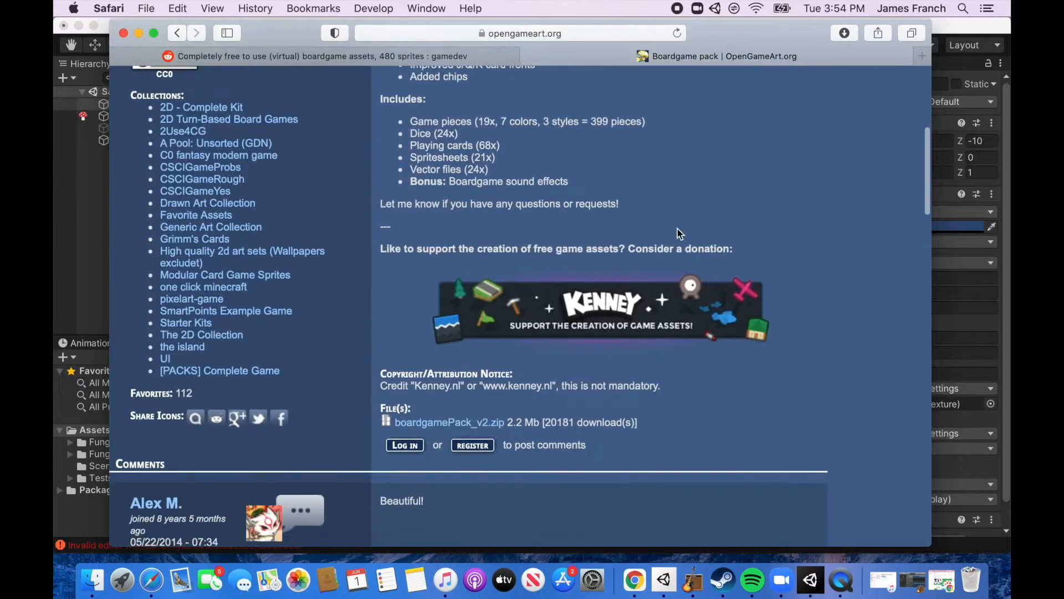
pyautogui.click(450, 425)
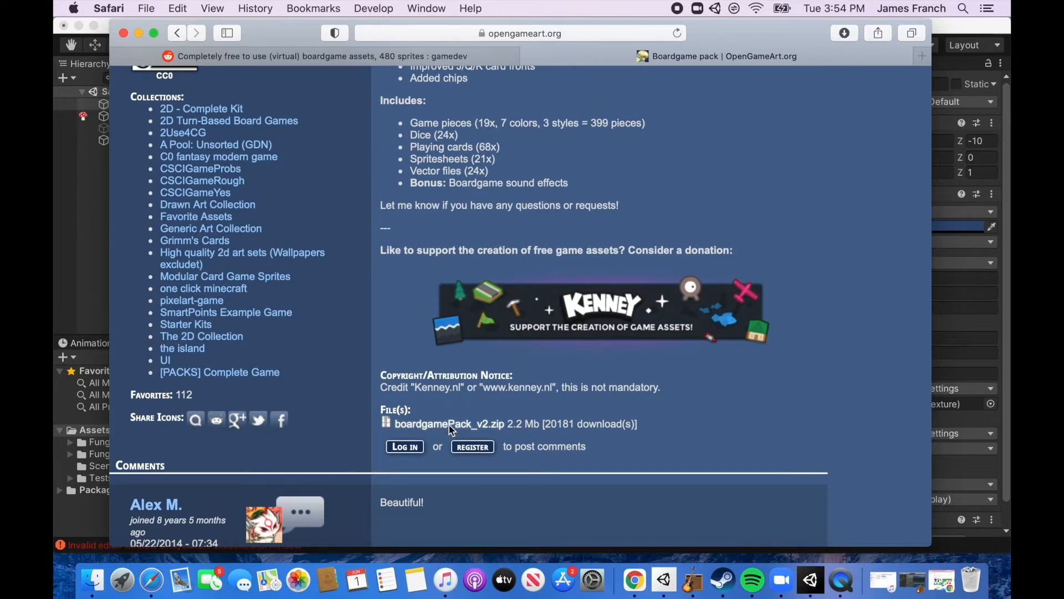
# Find the boardgamePack_v2 folder in Finder's Downloads and import it into the Unity project's Assets.
pyautogui.click(91, 586)
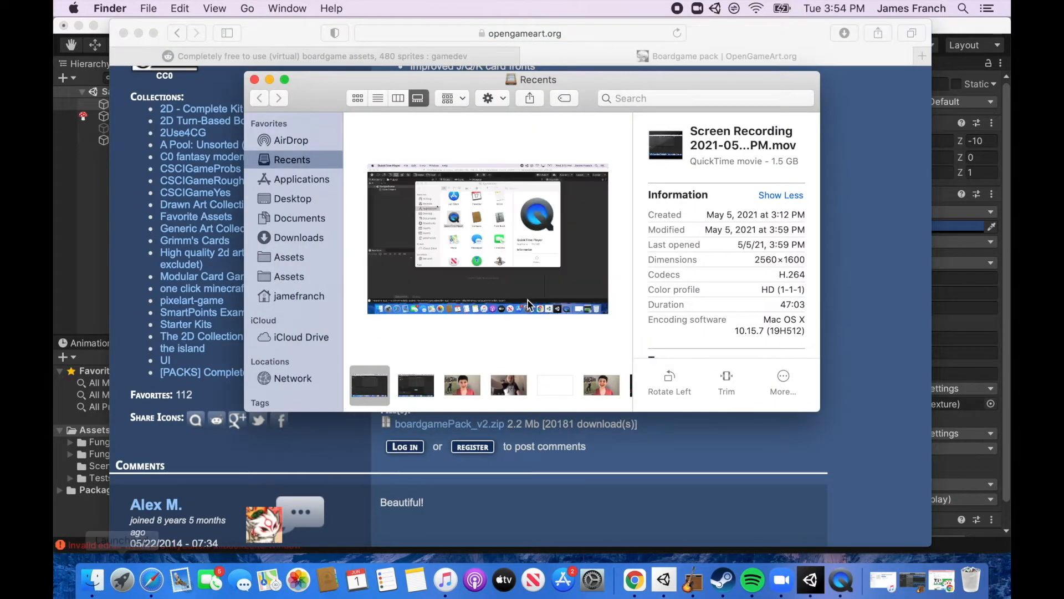
pyautogui.click(306, 237)
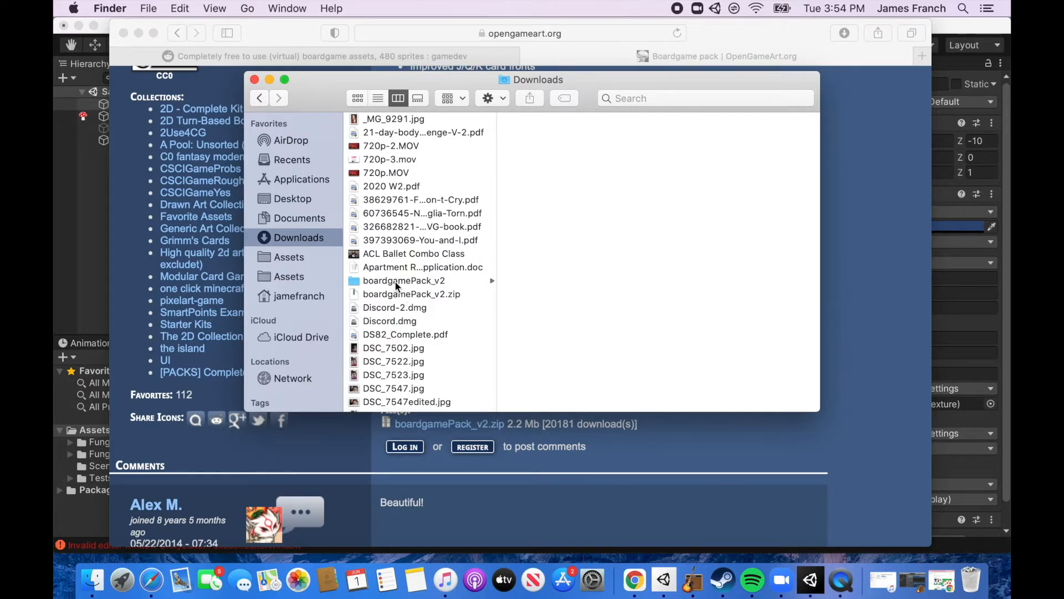
pyautogui.click(104, 26)
pyautogui.click(92, 579)
pyautogui.moveTo(633, 244); pyautogui.dragTo(471, 457)
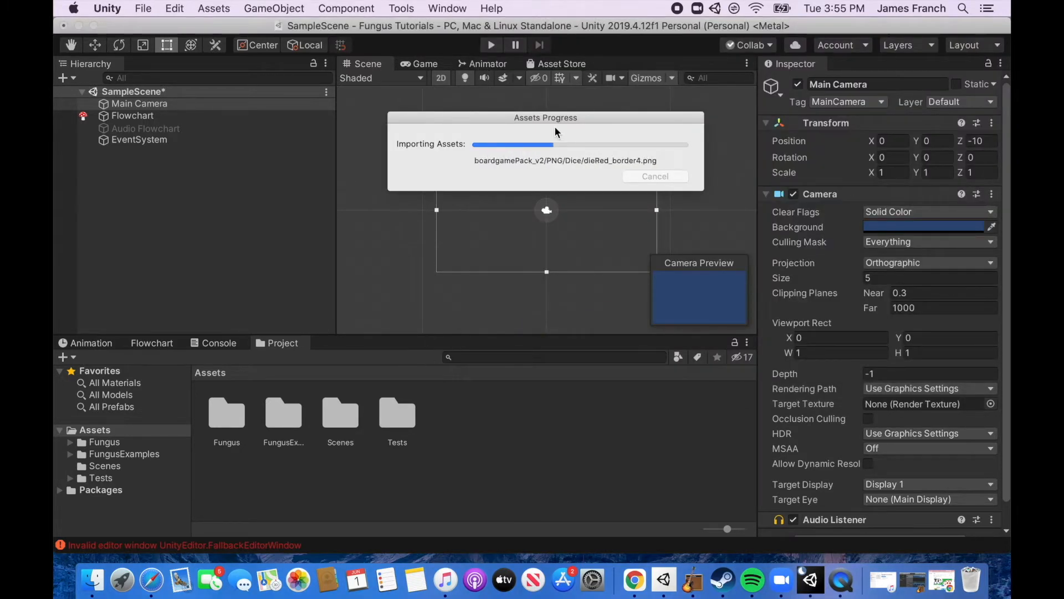
# Open the Spritesheets folder inside boardgamePack_v2 and select the playingCards sprite sheet.
pyautogui.doubleClick(227, 416)
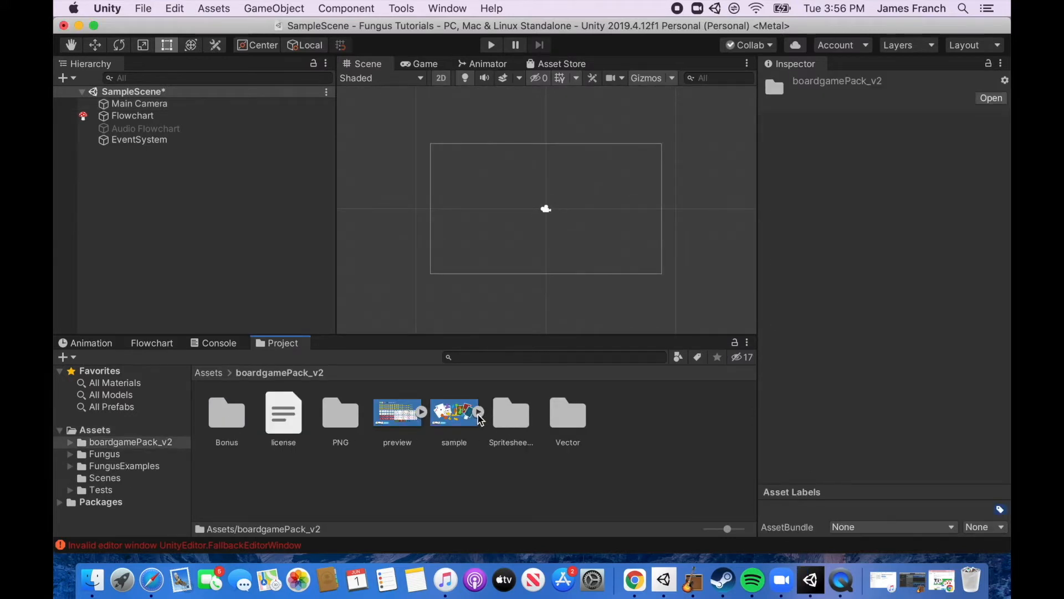
pyautogui.doubleClick(511, 416)
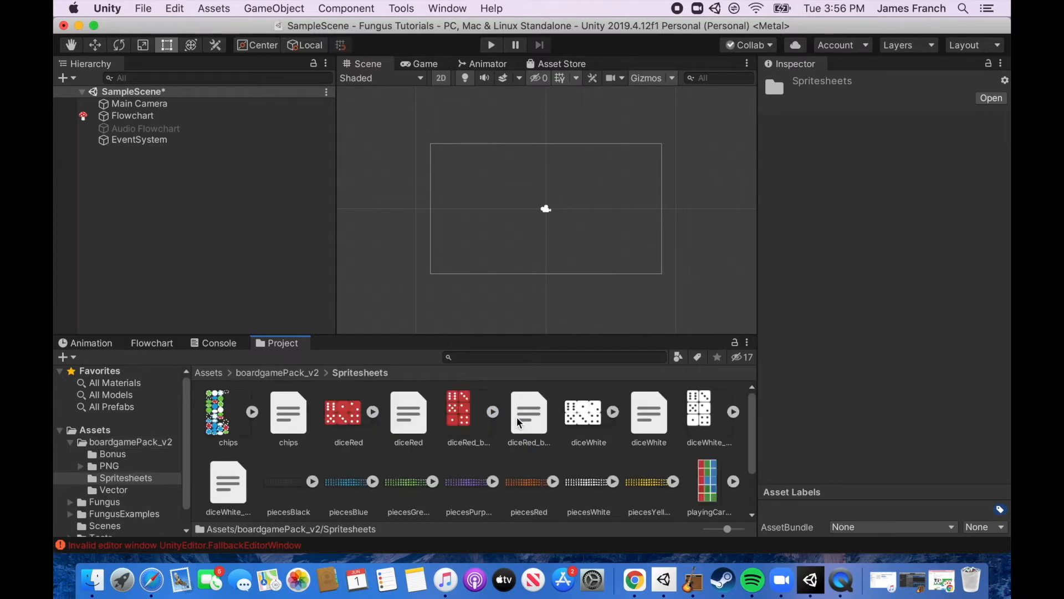
pyautogui.moveTo(753, 430); pyautogui.dragTo(752, 467)
pyautogui.click(287, 489)
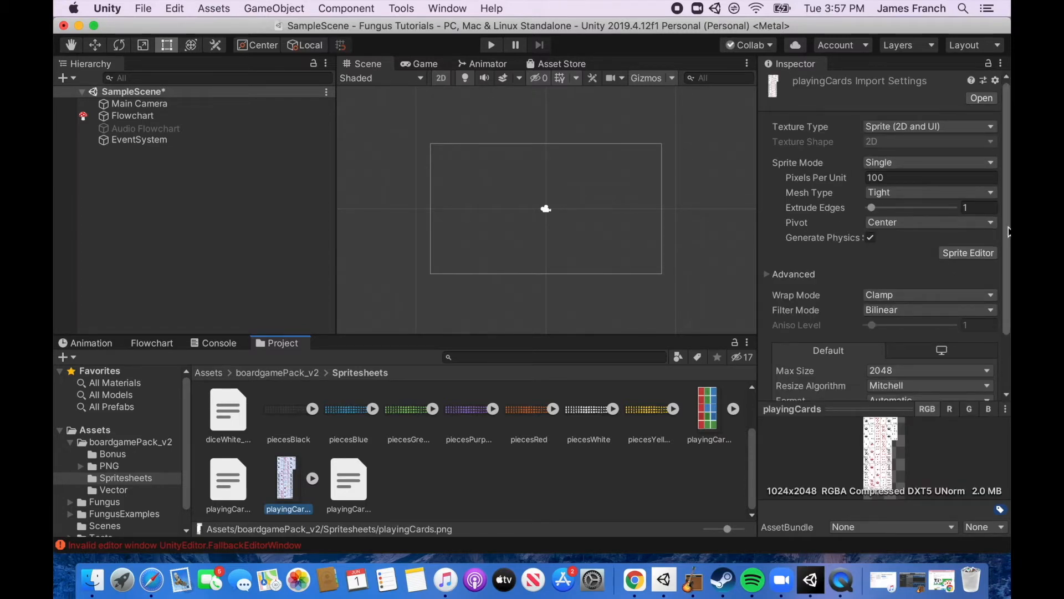
# Set the playingCards Sprite Mode to Multiple, apply the import settings and open the sheet in the Sprite Editor.
pyautogui.scroll(-3, 1009, 232)
pyautogui.scroll(3, 993, 210)
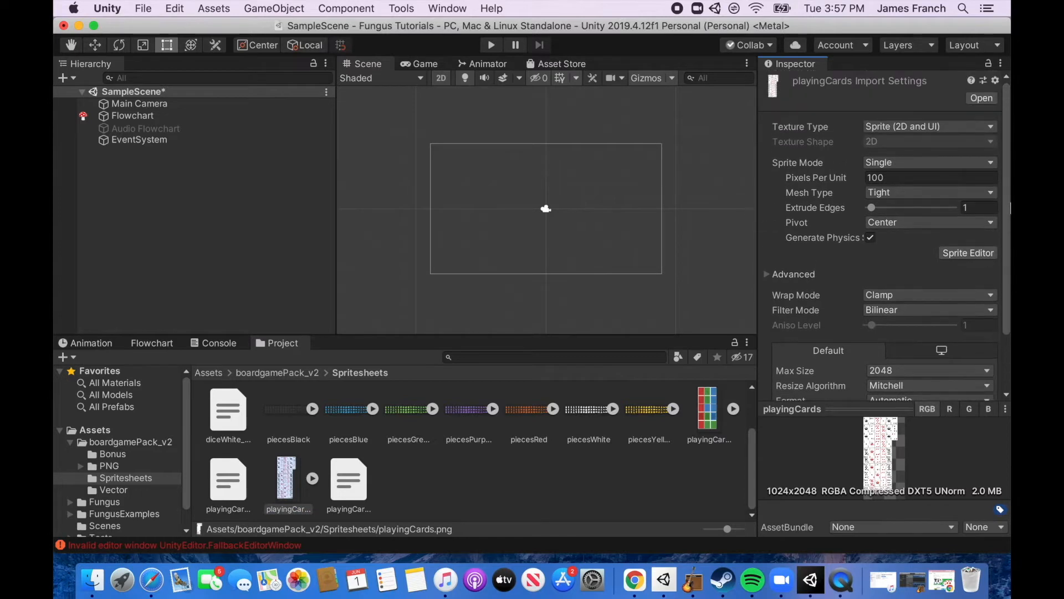
pyautogui.click(964, 162)
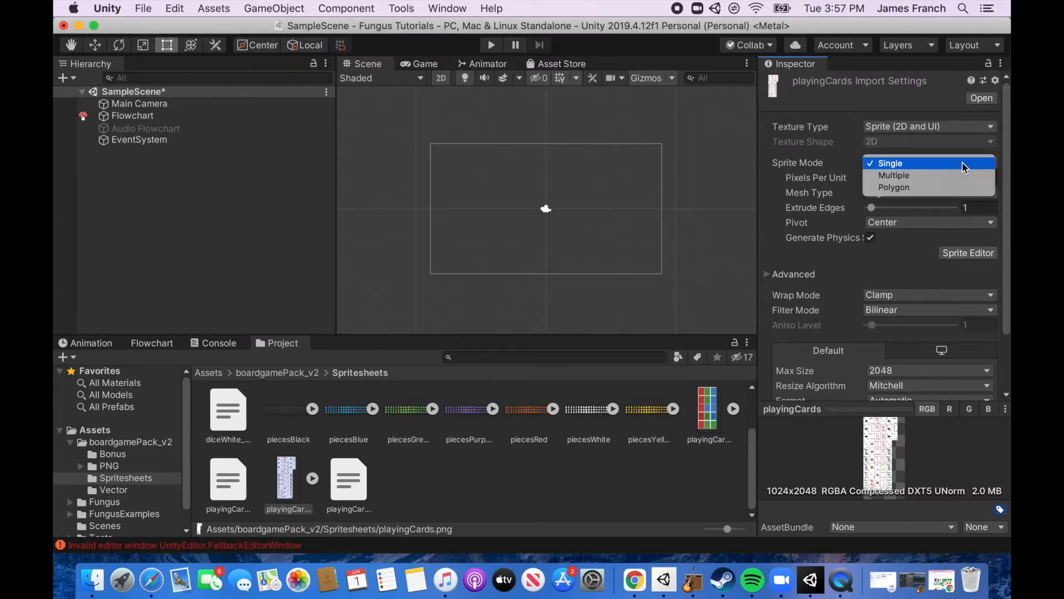
pyautogui.click(919, 180)
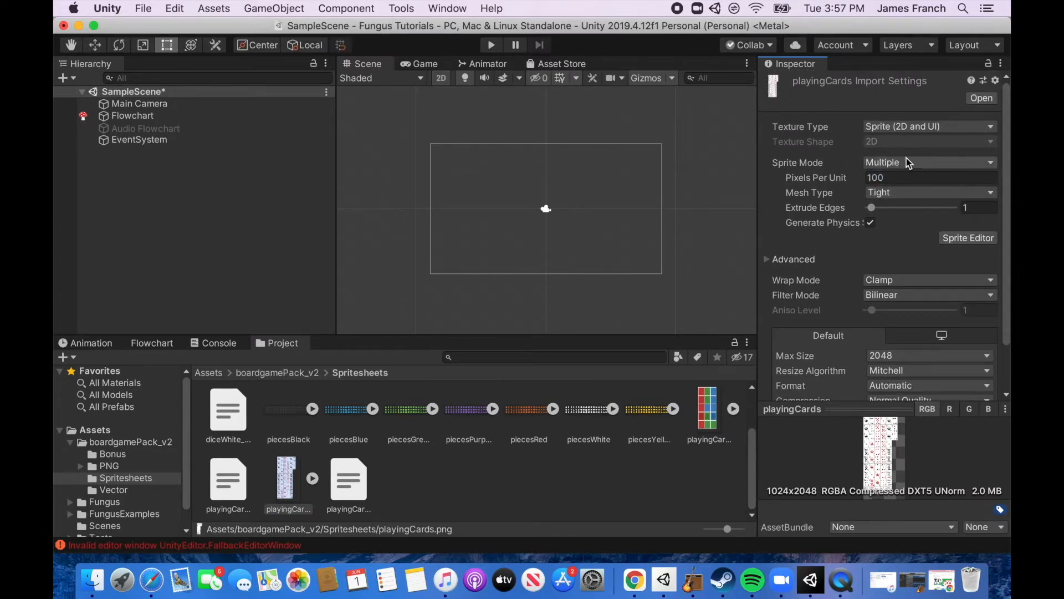
pyautogui.click(960, 238)
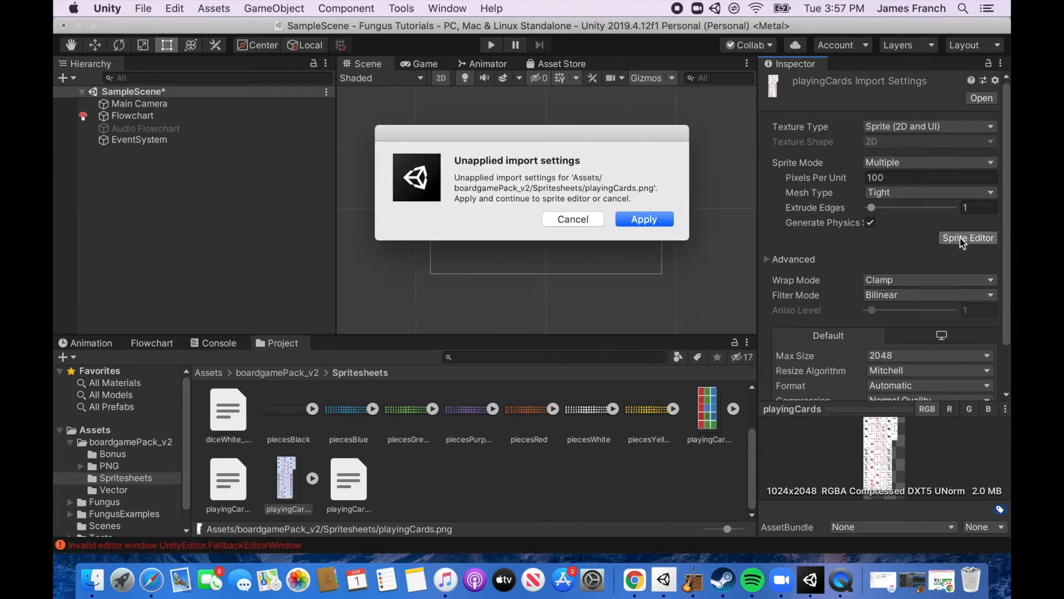
pyautogui.click(645, 220)
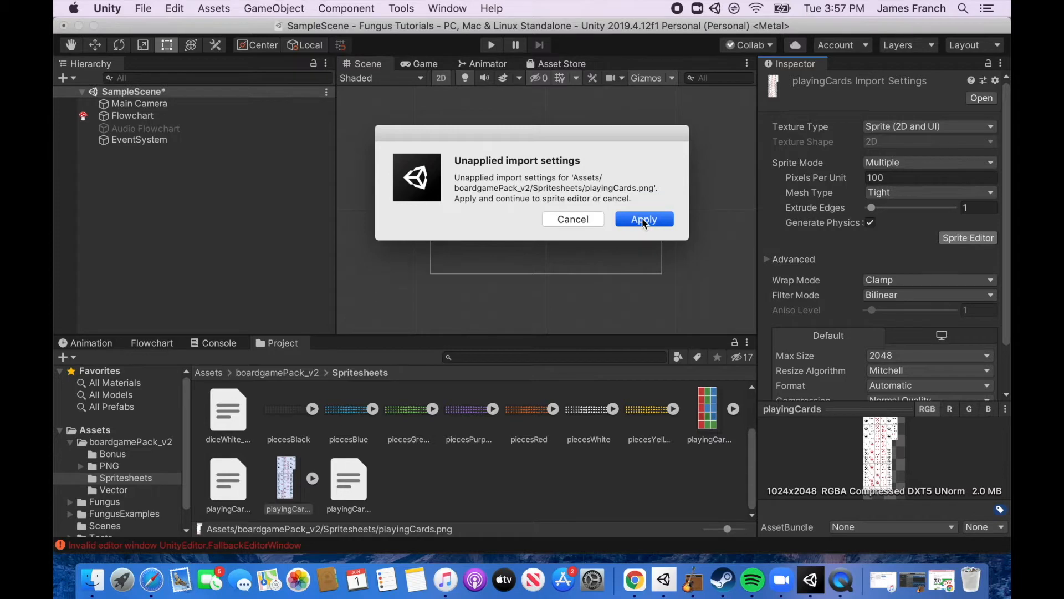
# Try slicing the playingCards sheet with the Automatic type and check the slice boundaries around the cards.
pyautogui.click(143, 41)
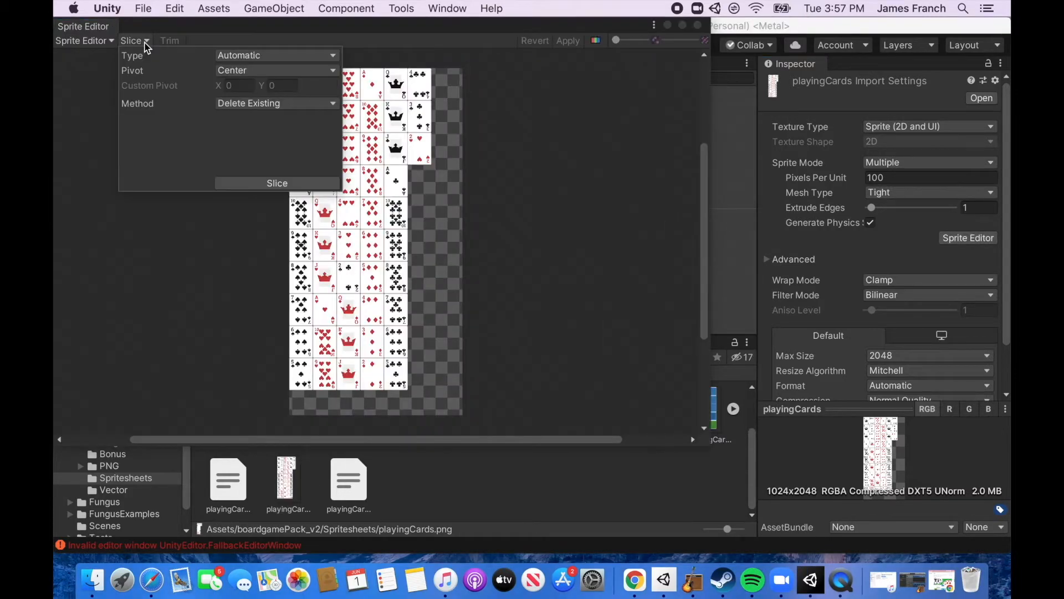
pyautogui.click(275, 187)
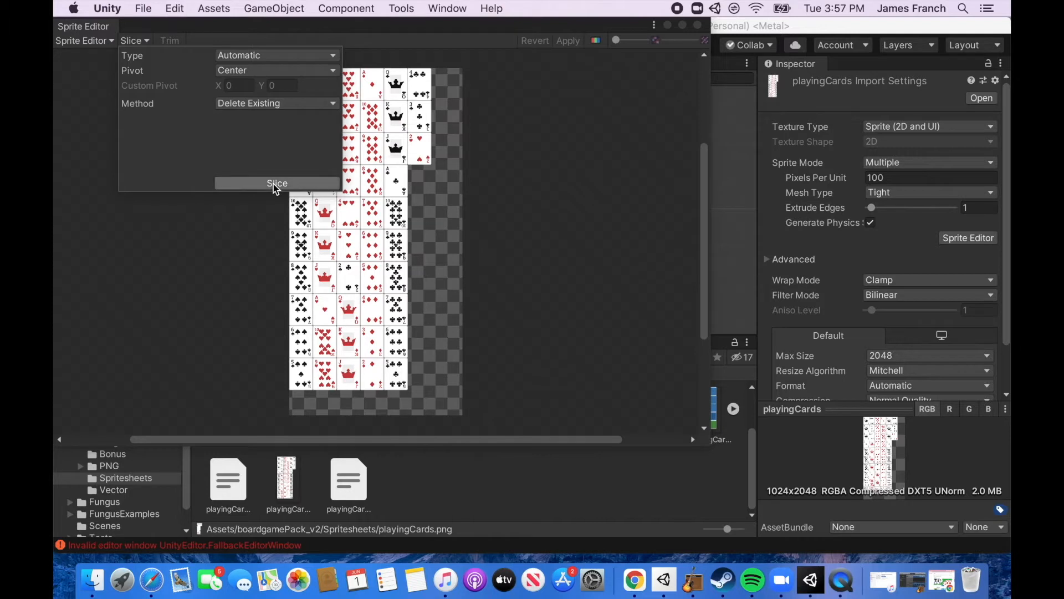
pyautogui.click(421, 287)
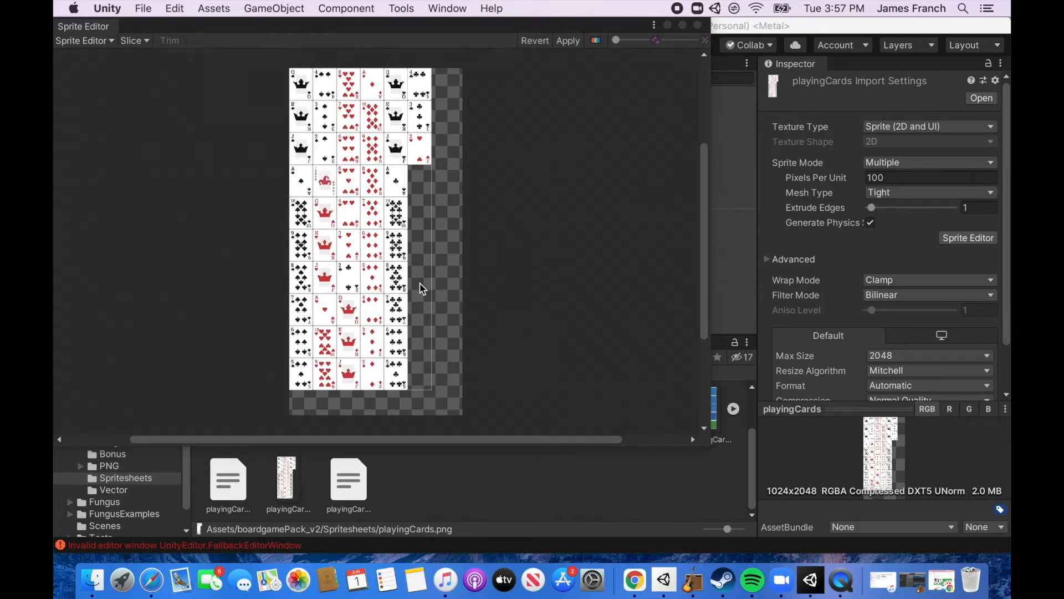
pyautogui.click(421, 288)
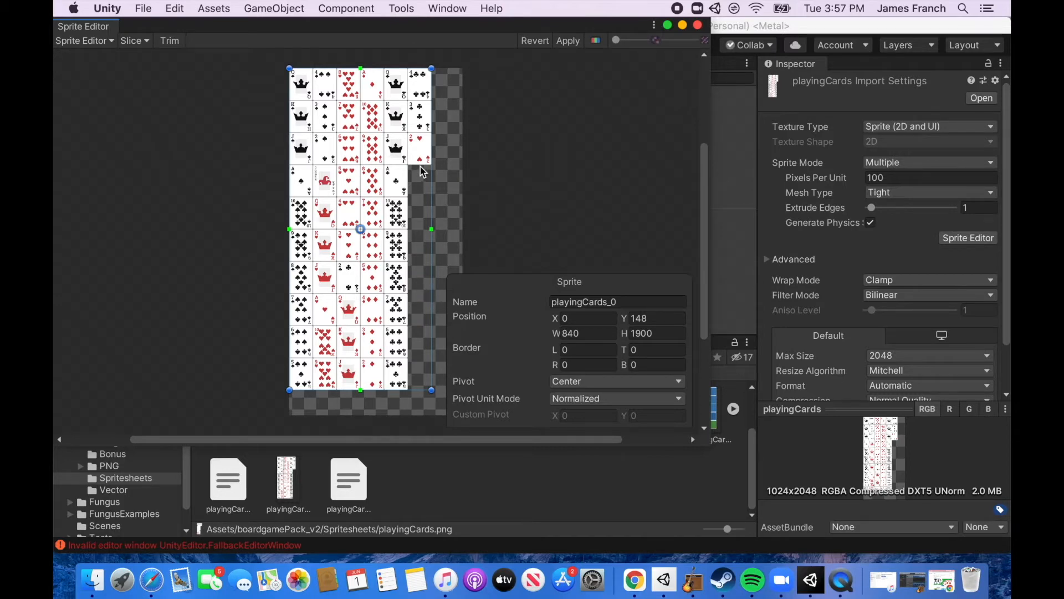
pyautogui.scroll(2, 420, 168)
pyautogui.scroll(3, 420, 169)
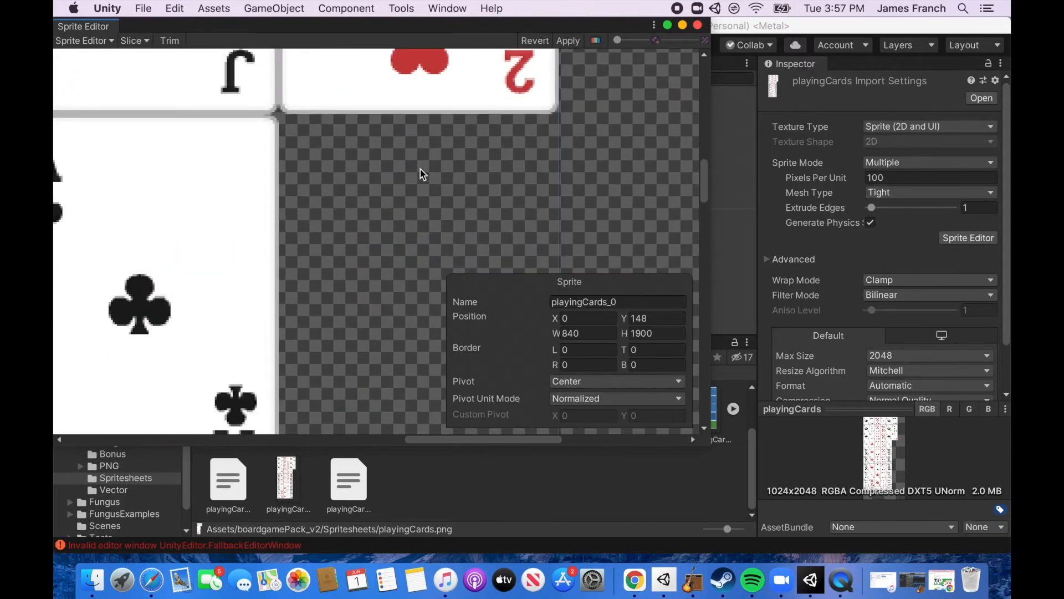
pyautogui.scroll(-2, 420, 169)
pyautogui.scroll(-4, 420, 168)
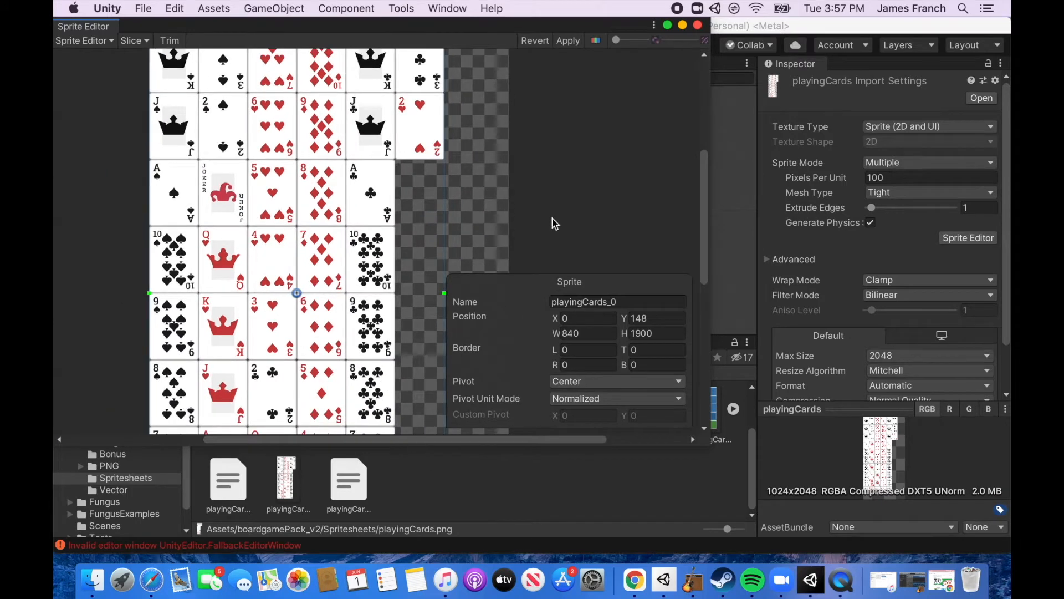
pyautogui.scroll(-2, 455, 216)
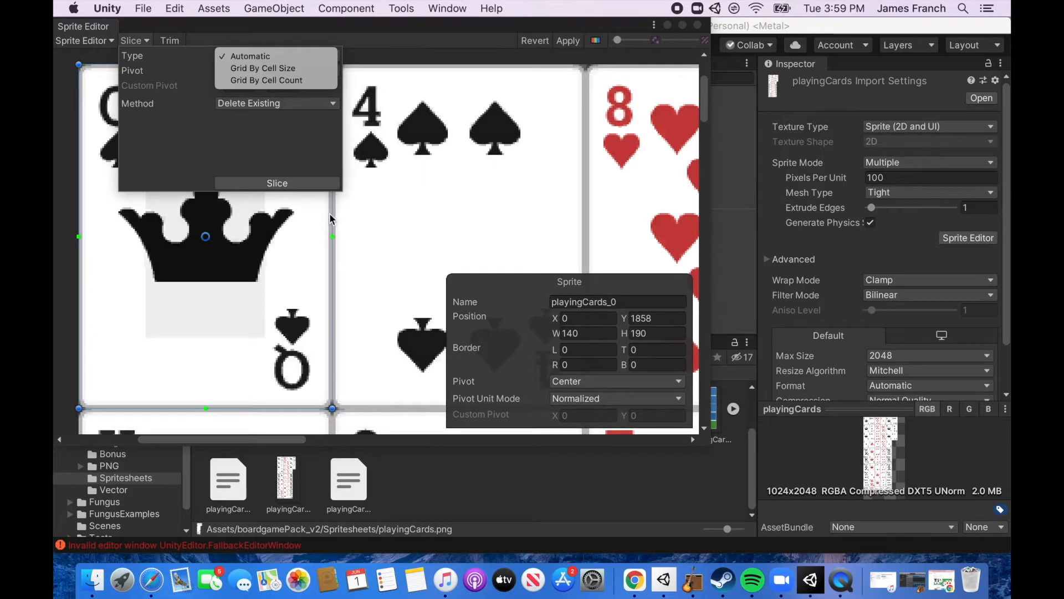
# Slice the playingCards sheet by Grid By Cell Size with a 140 x 190 pixel size, apply it and close the Sprite Editor.
pyautogui.click(283, 69)
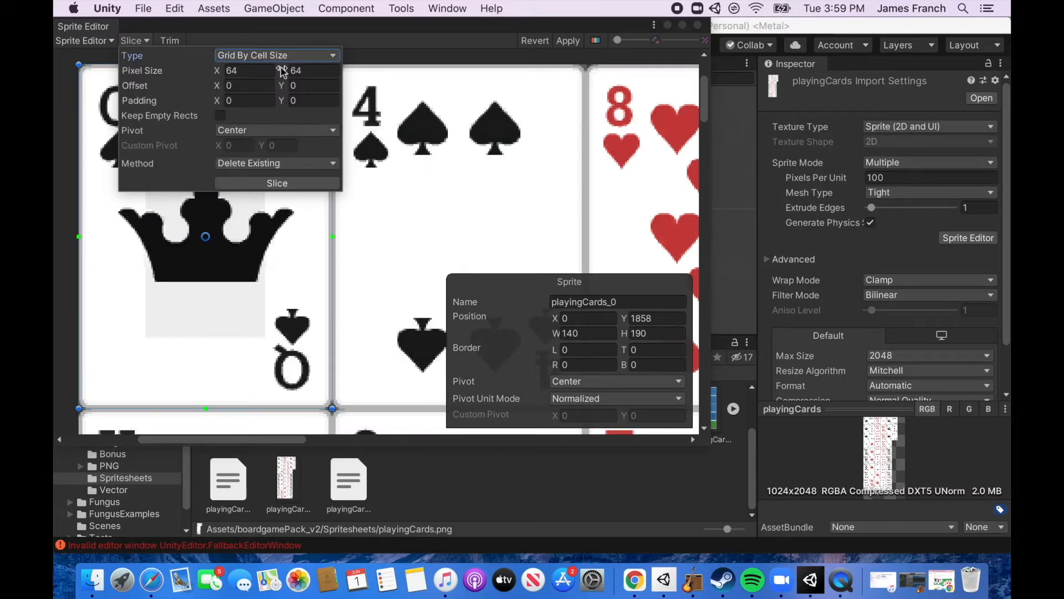
pyautogui.click(271, 73)
pyautogui.write('140')
pyautogui.click(288, 72)
pyautogui.write('19')
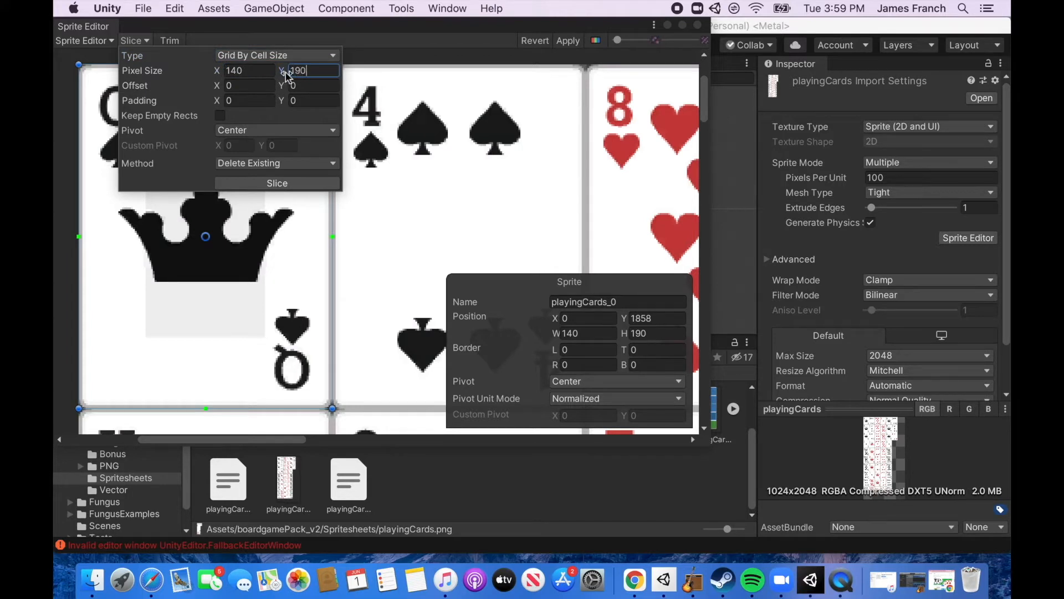
pyautogui.write('0')
pyautogui.click(301, 182)
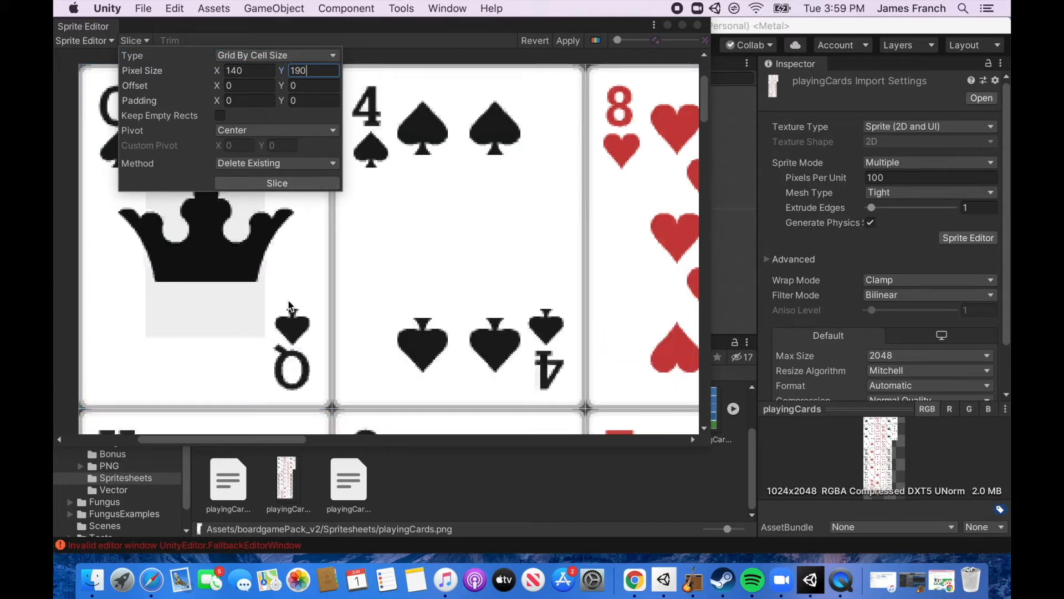
pyautogui.scroll(-5, 289, 308)
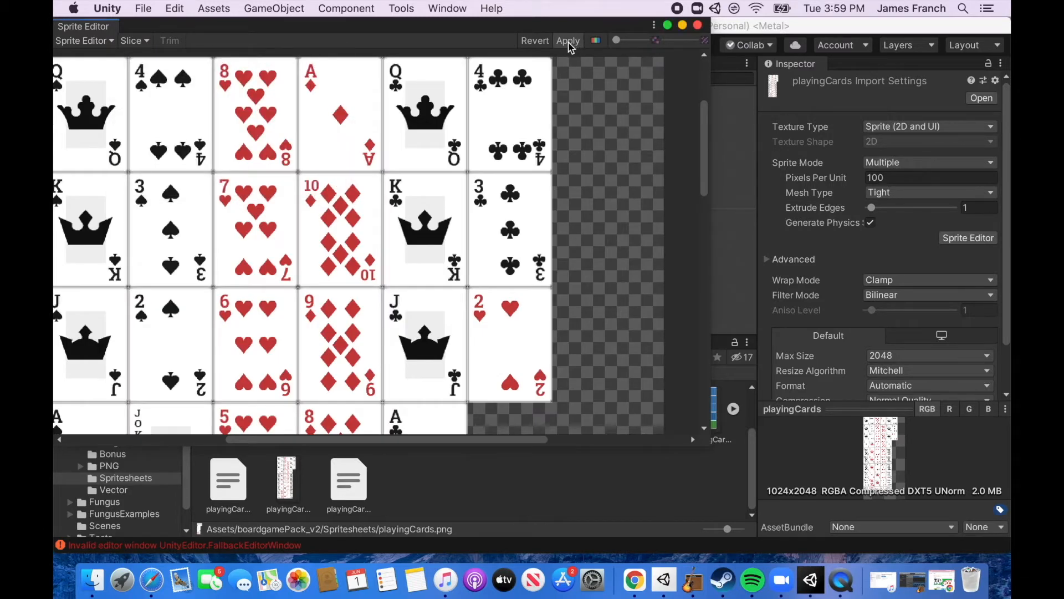
pyautogui.click(569, 41)
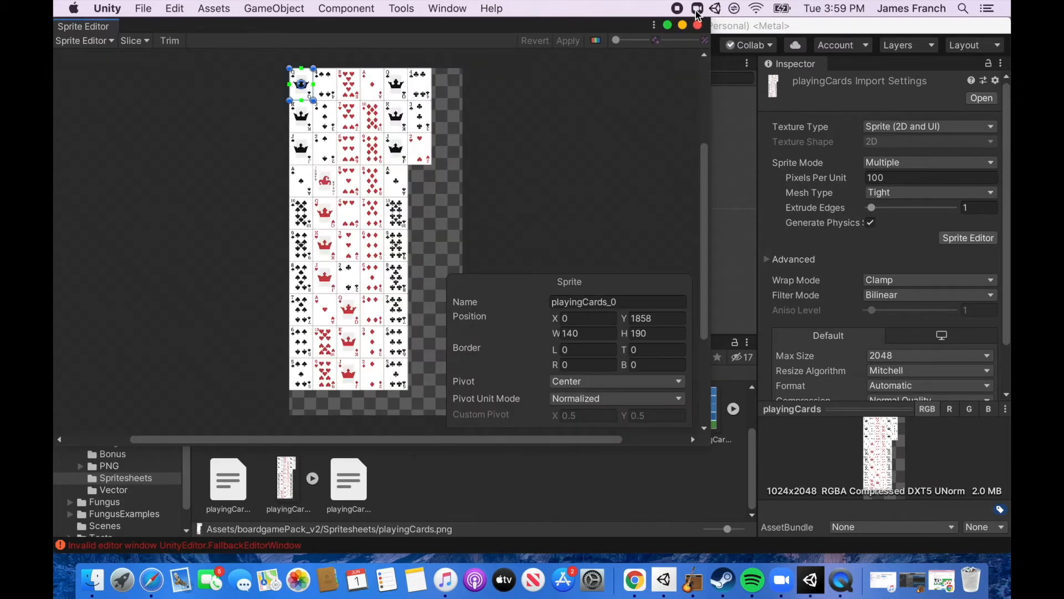
pyautogui.click(697, 25)
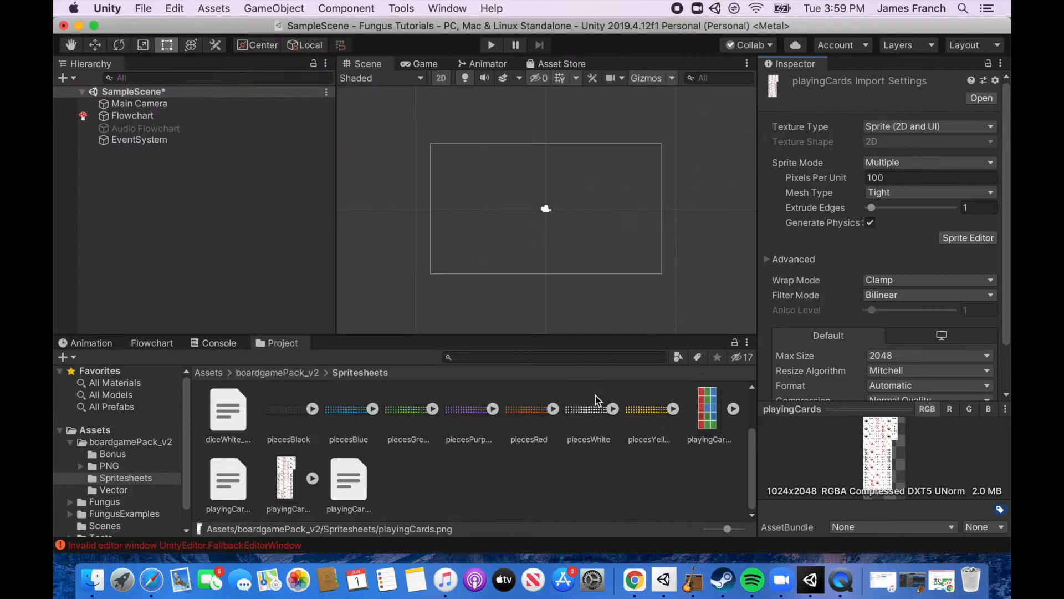
# Expand the playingCards sheet in the project and look through its individual card sprites.
pyautogui.click(313, 477)
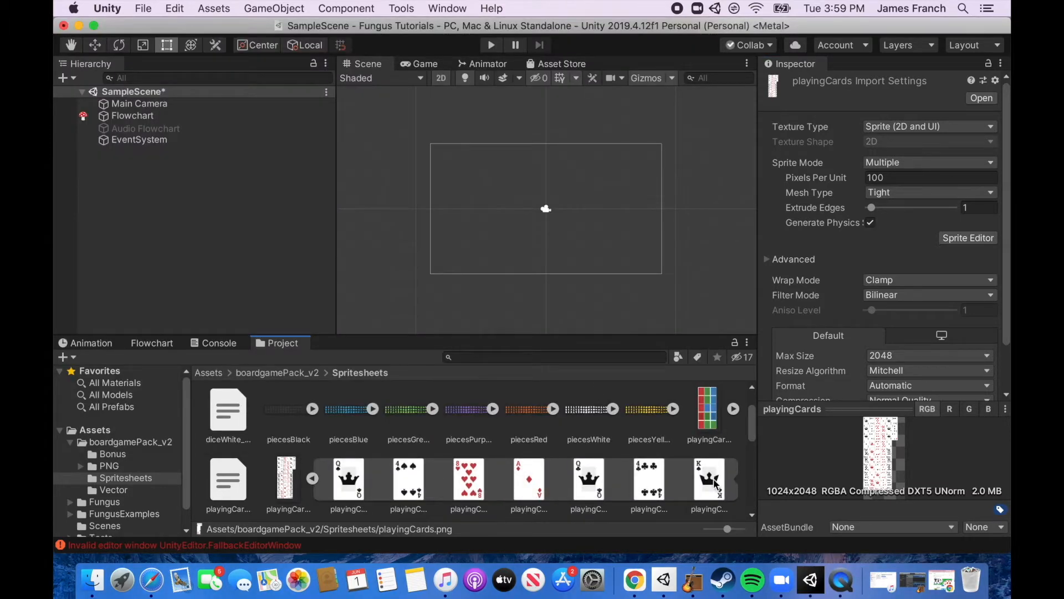
pyautogui.scroll(-2, 754, 430)
pyautogui.click(402, 9)
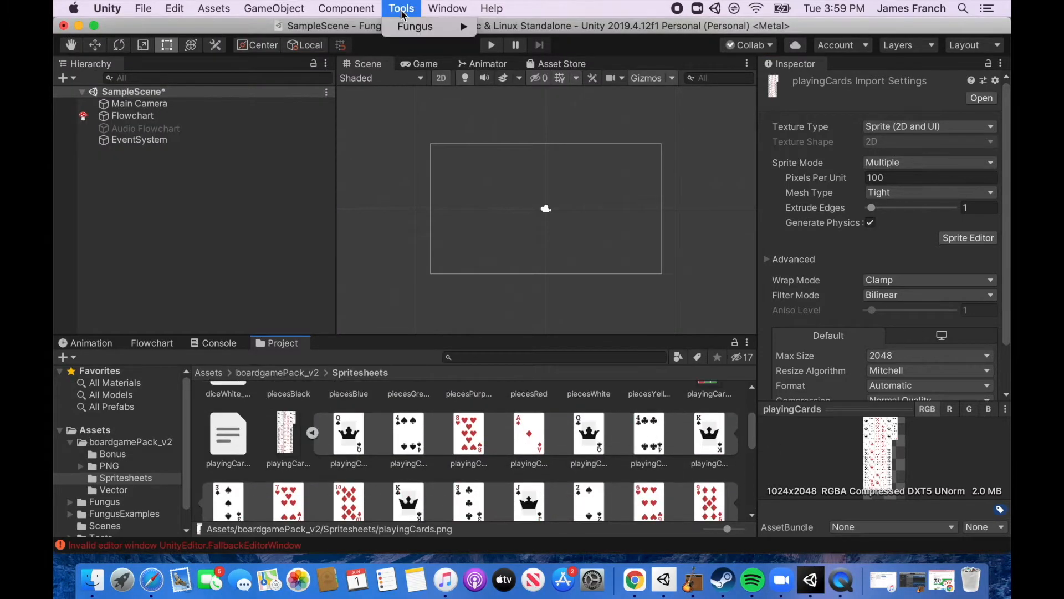
pyautogui.moveTo(421, 26)
pyautogui.moveTo(528, 68)
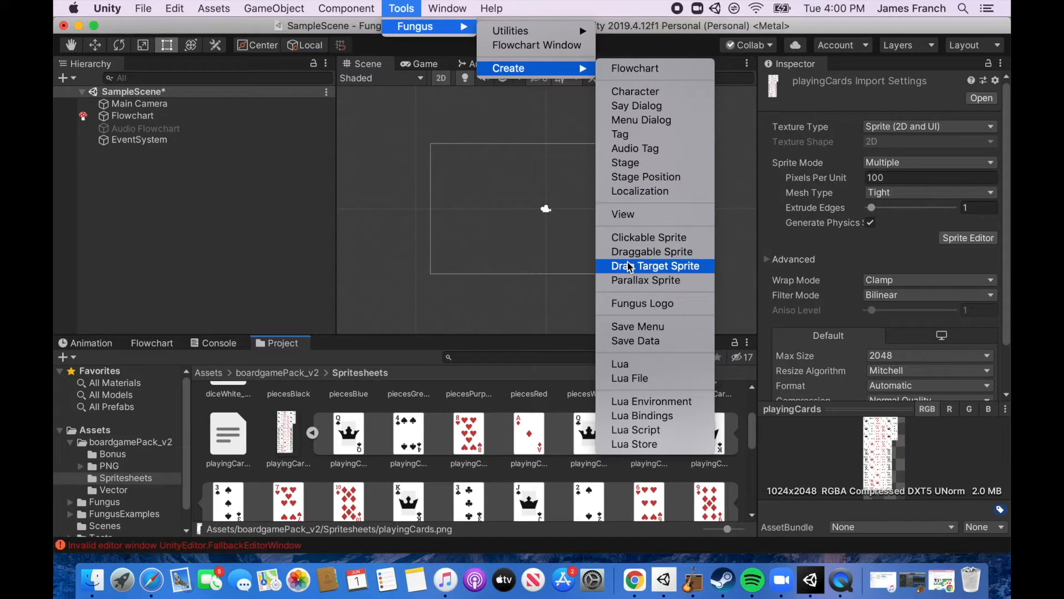
# Place the queen of spades and 4 of clubs sprites in the lower part of the scene, naming them queen and 4.
pyautogui.moveTo(352, 441); pyautogui.dragTo(519, 246)
pyautogui.moveTo(884, 86); pyautogui.dragTo(794, 84)
pyautogui.write('queen')
pyautogui.moveTo(649, 434); pyautogui.dragTo(564, 246)
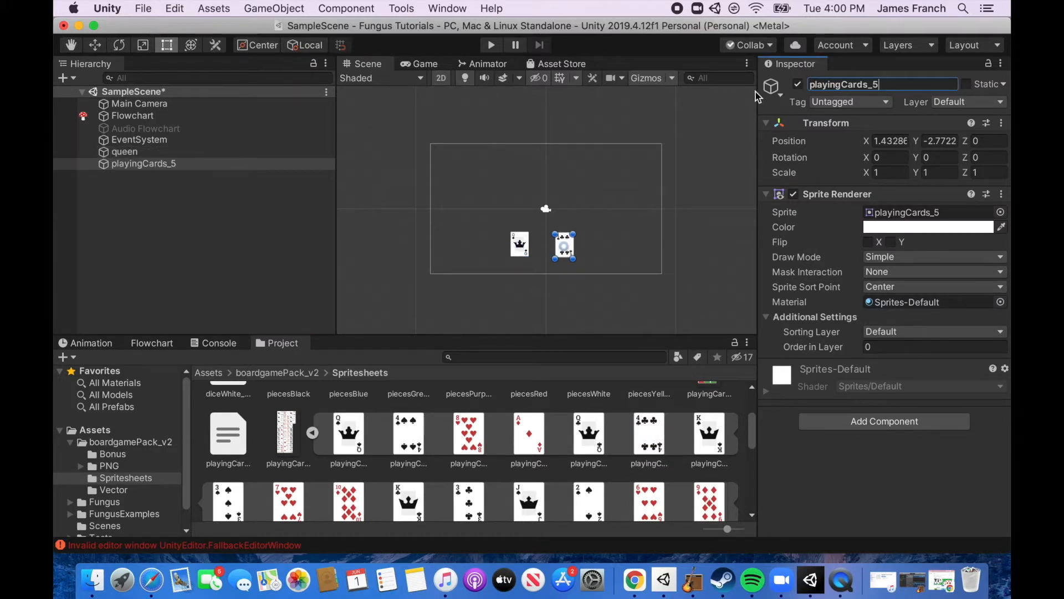
pyautogui.press('super+a')
pyautogui.write('4')
pyautogui.press('Return')
# Set the flowchart's New Block to execute on the sprite event Drag Started and remove its existing commands.
pyautogui.click(155, 345)
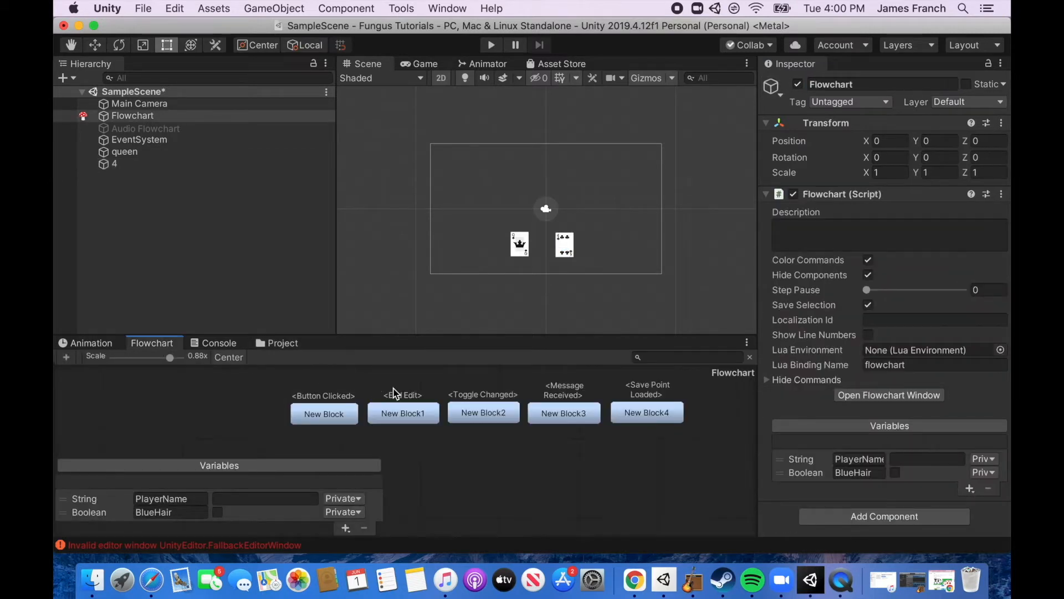
pyautogui.click(340, 420)
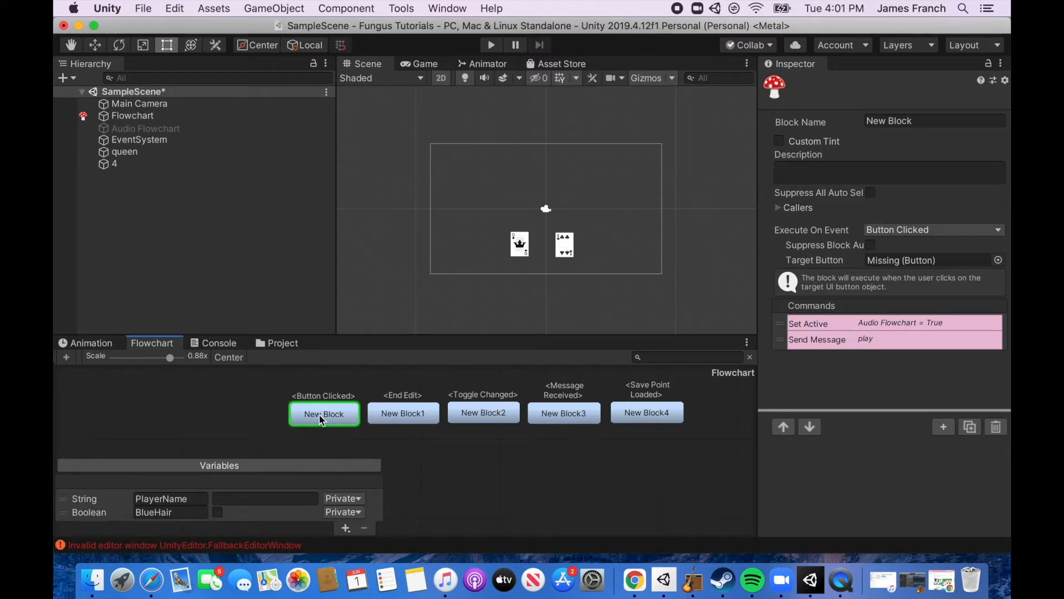
pyautogui.click(999, 231)
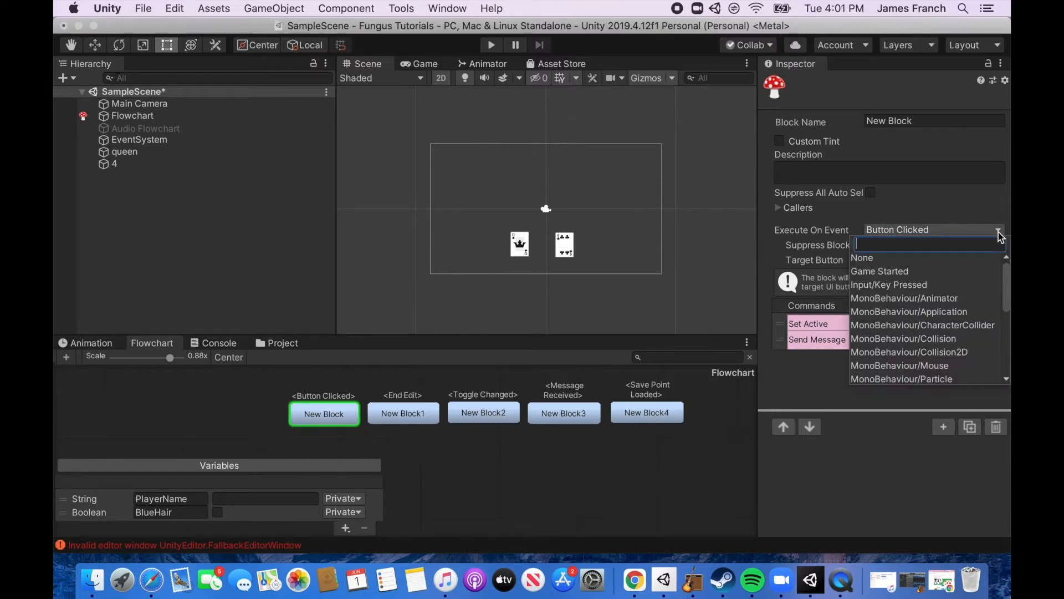
pyautogui.moveTo(930, 284)
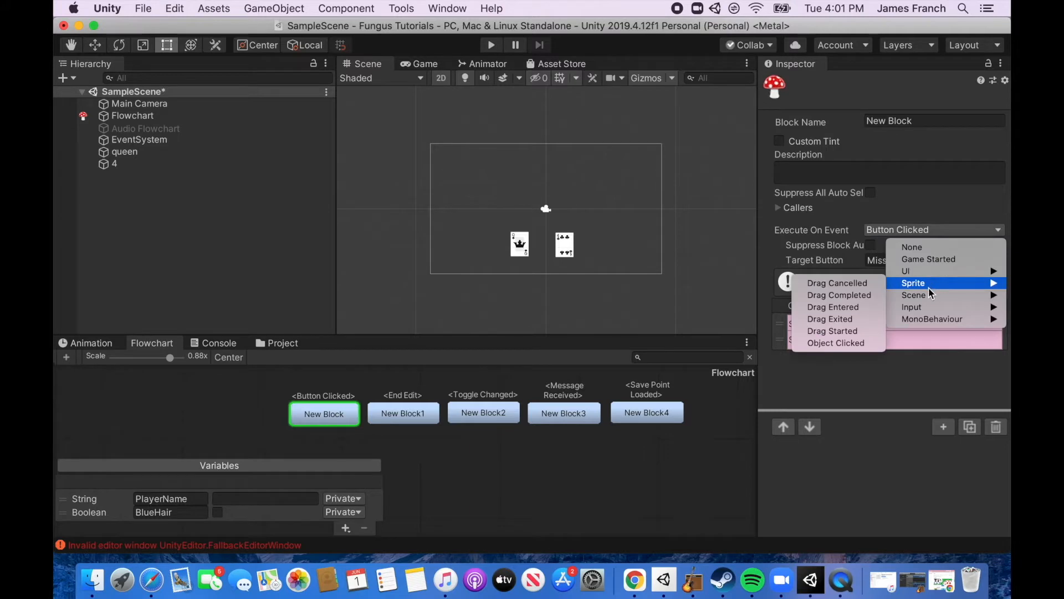
pyautogui.click(829, 331)
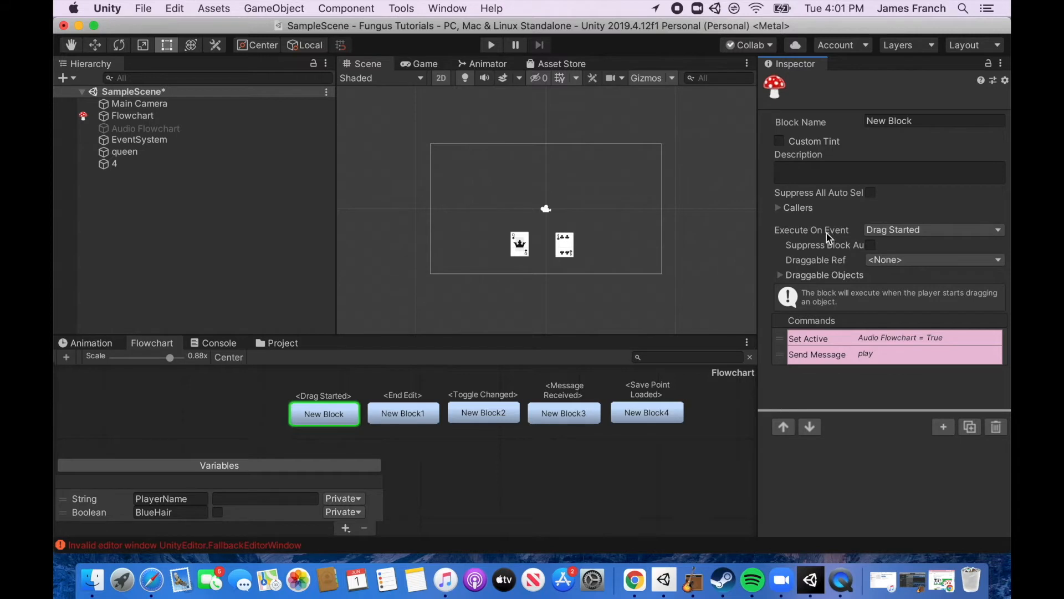
pyautogui.click(825, 275)
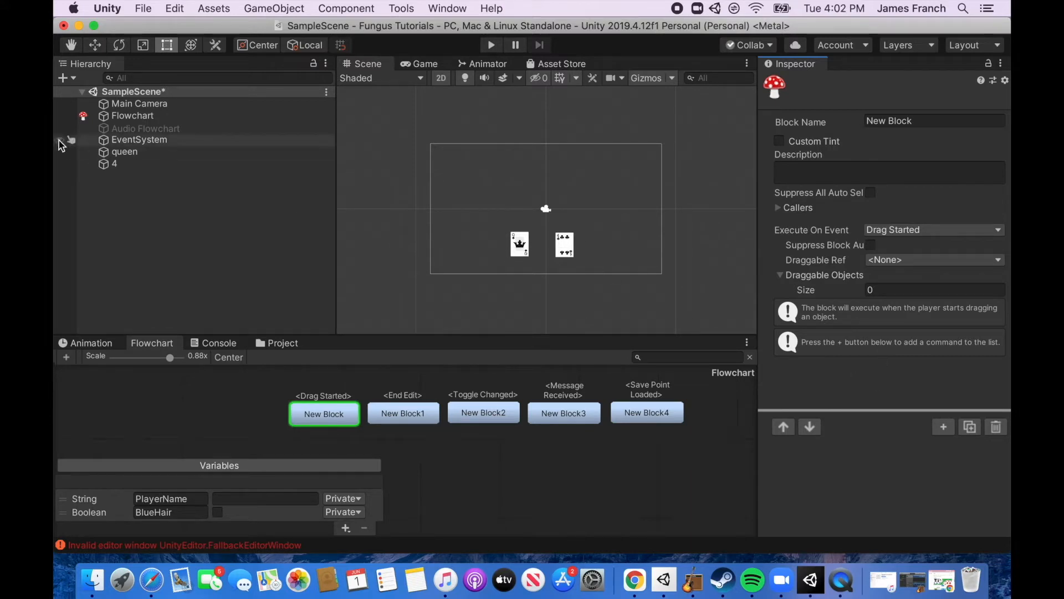
# Add a UI Text object to the scene and clear its default text.
pyautogui.click(61, 79)
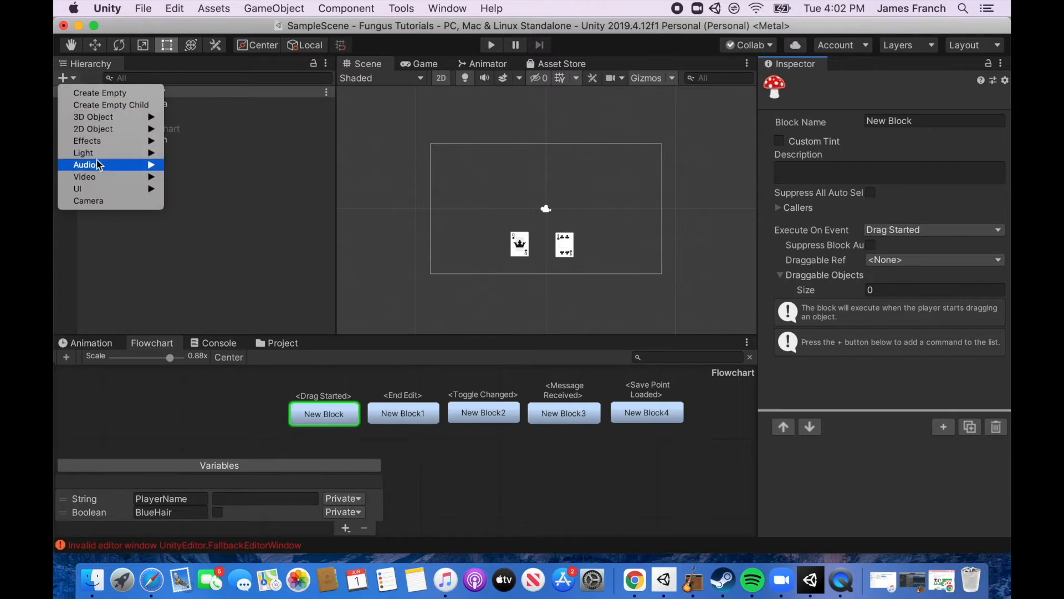
pyautogui.moveTo(102, 190)
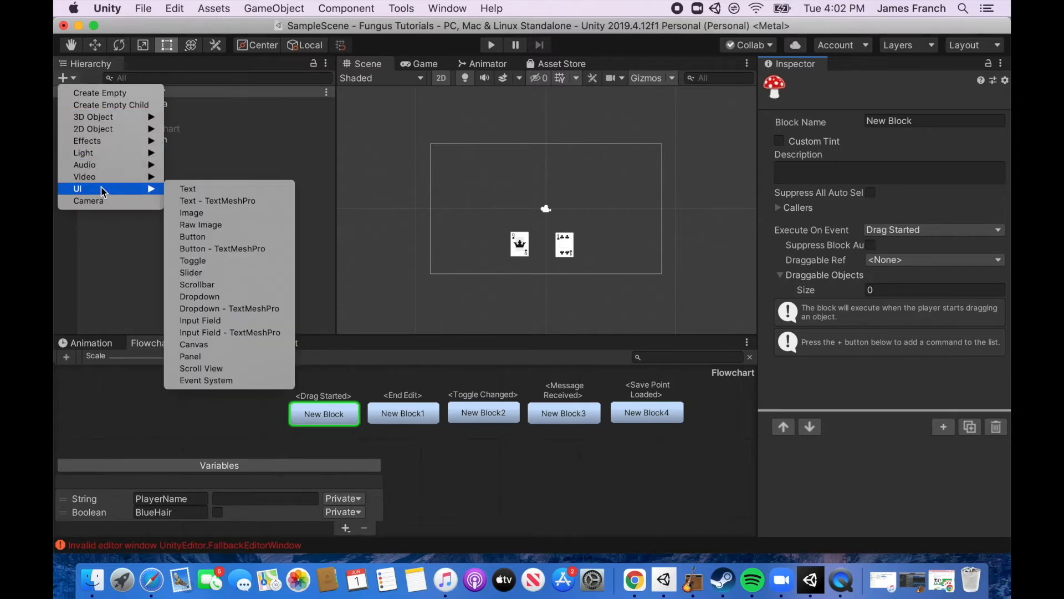
pyautogui.click(211, 191)
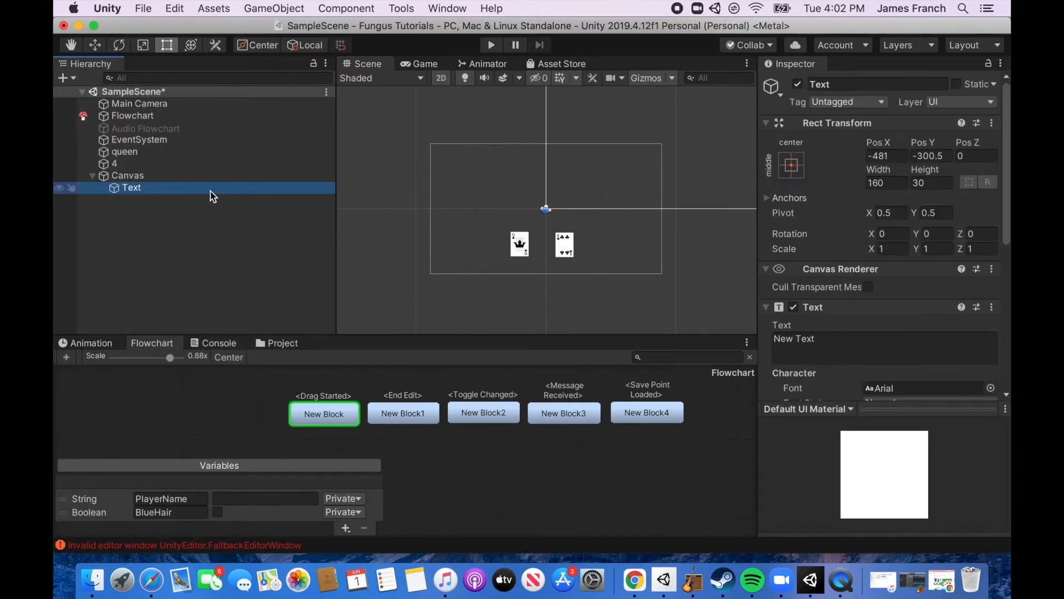
pyautogui.doubleClick(140, 187)
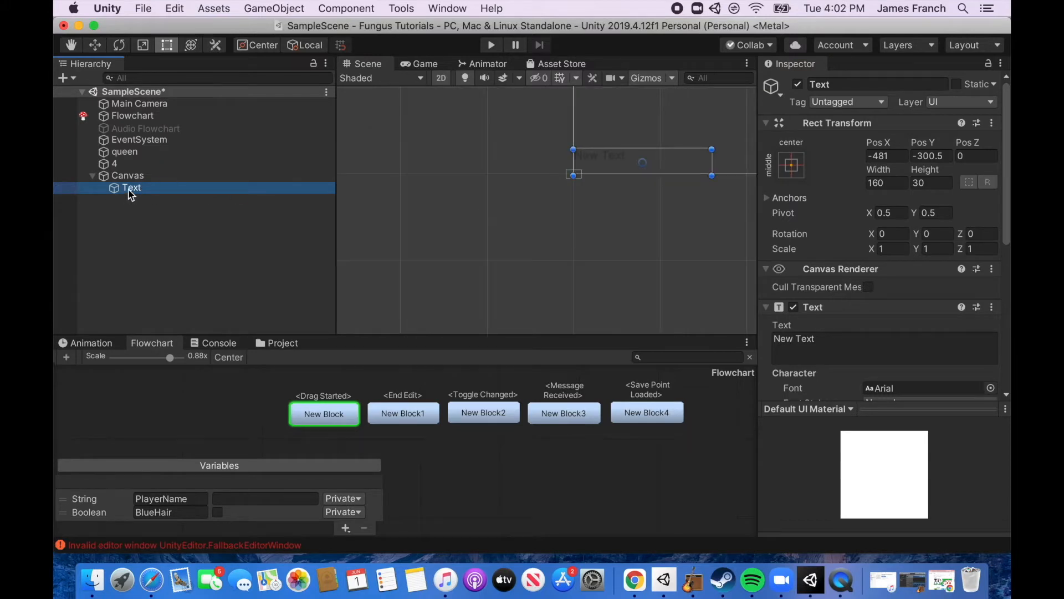
pyautogui.moveTo(824, 352); pyautogui.dragTo(727, 339)
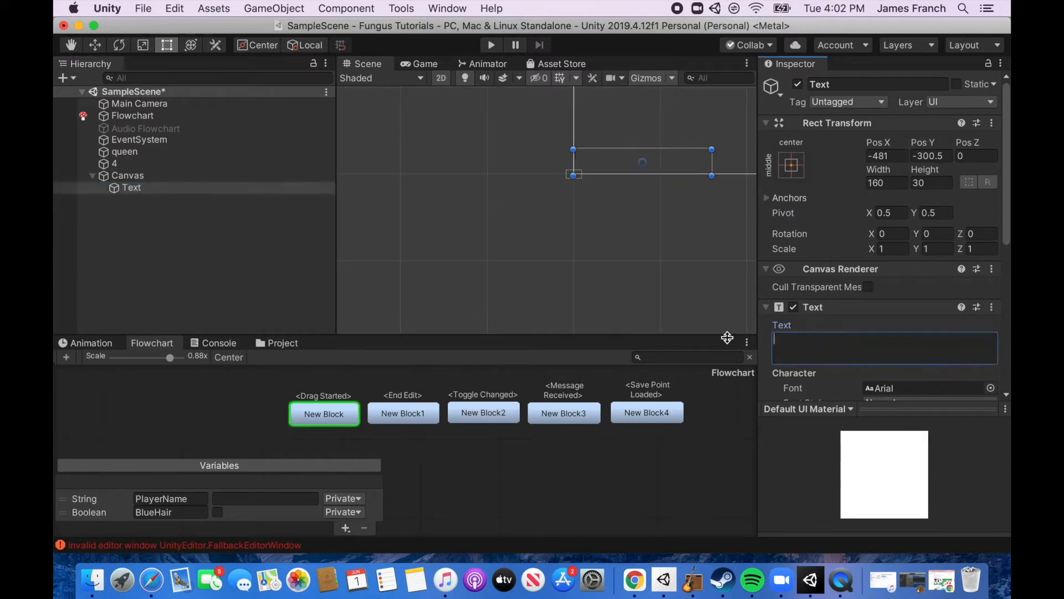
# Add a UI Set Text command to New Block, targeting the Text object with the value 11.
pyautogui.click(331, 420)
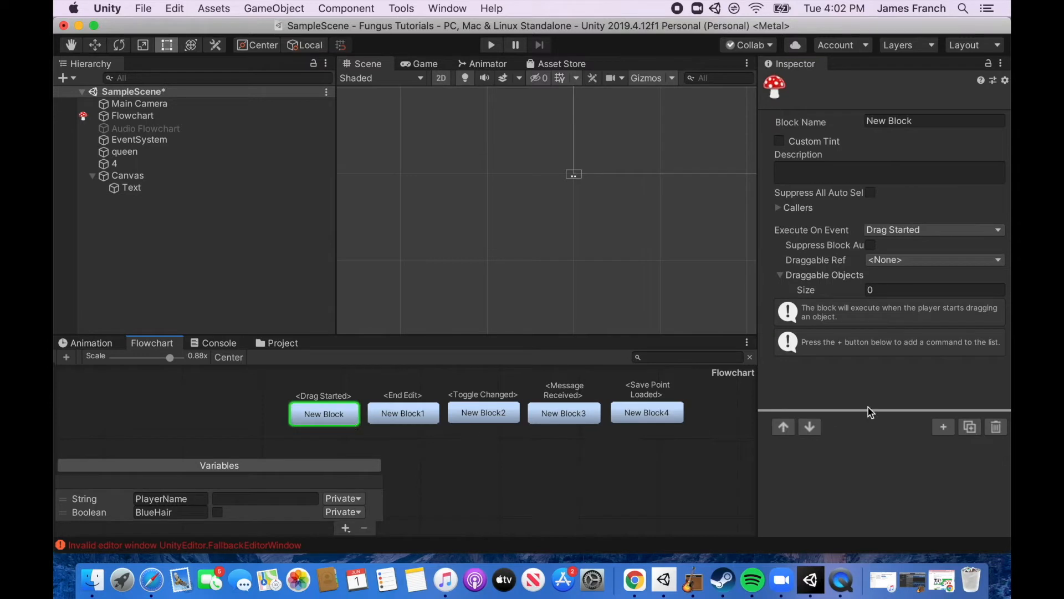
pyautogui.click(944, 427)
pyautogui.scroll(-5, 942, 523)
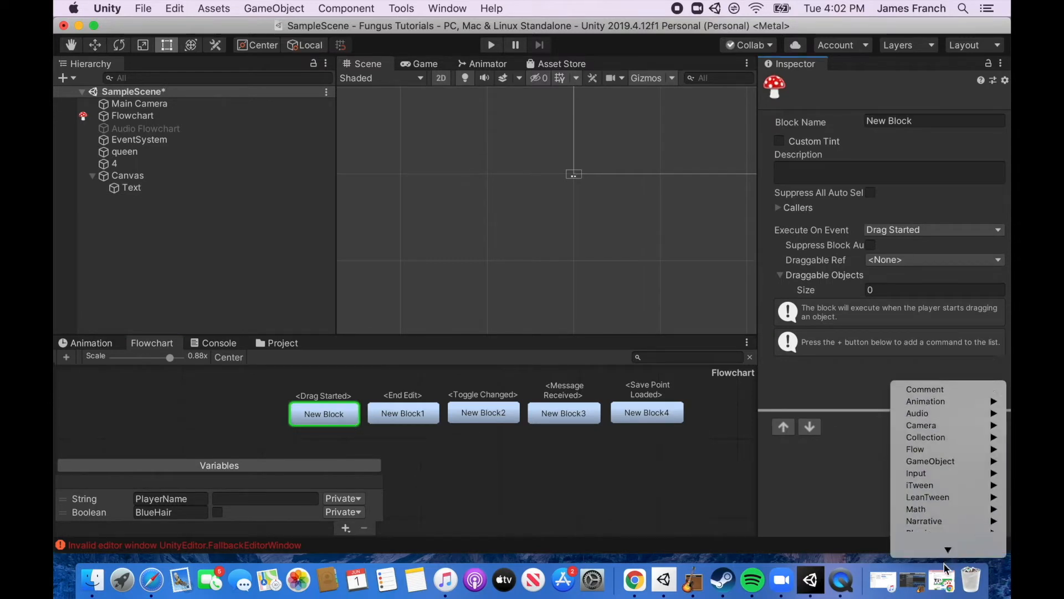
pyautogui.moveTo(942, 526)
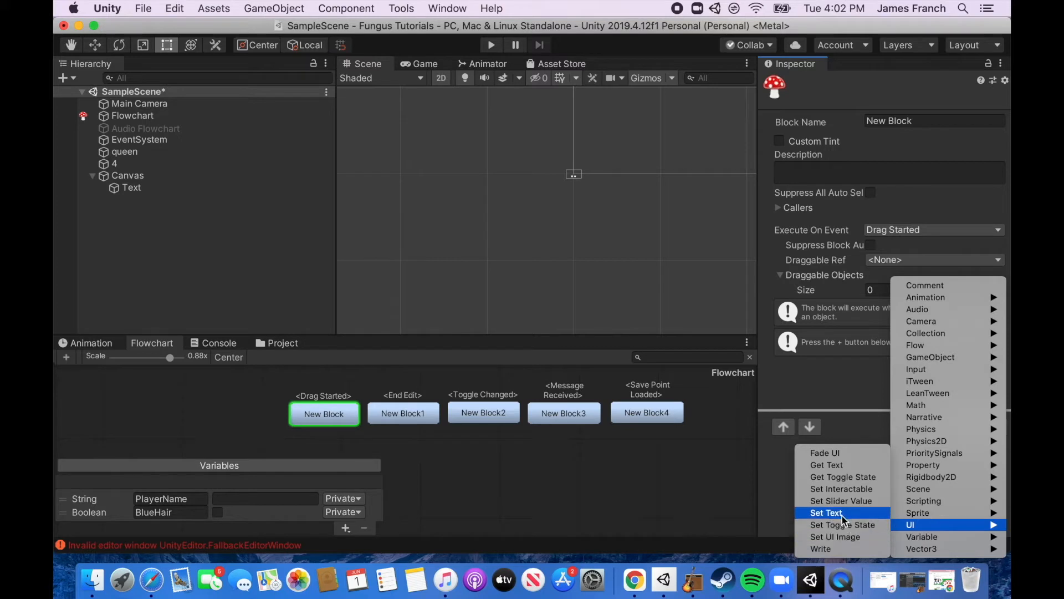
pyautogui.click(843, 515)
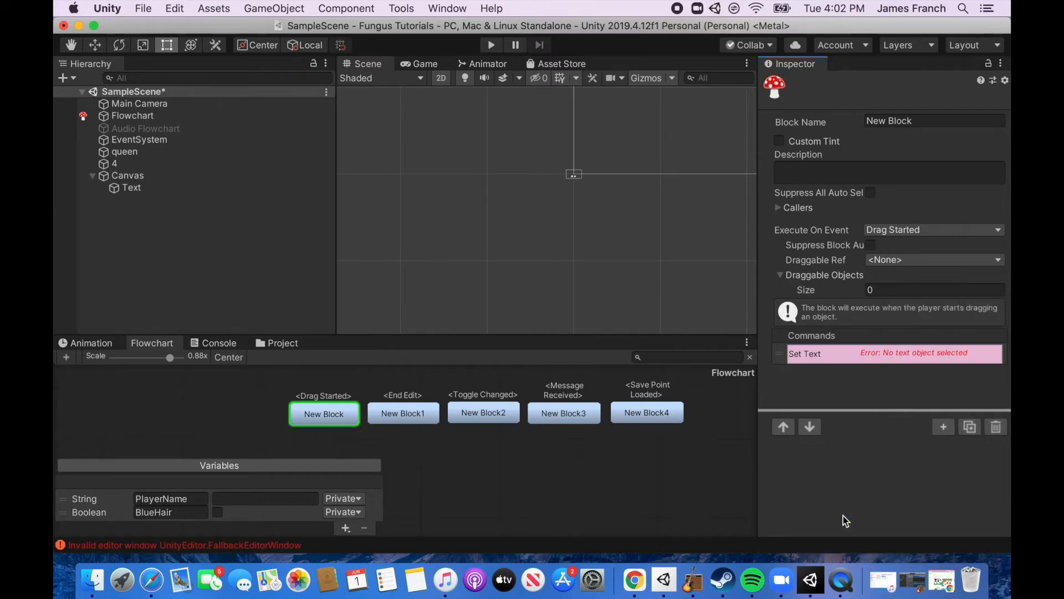
pyautogui.click(854, 360)
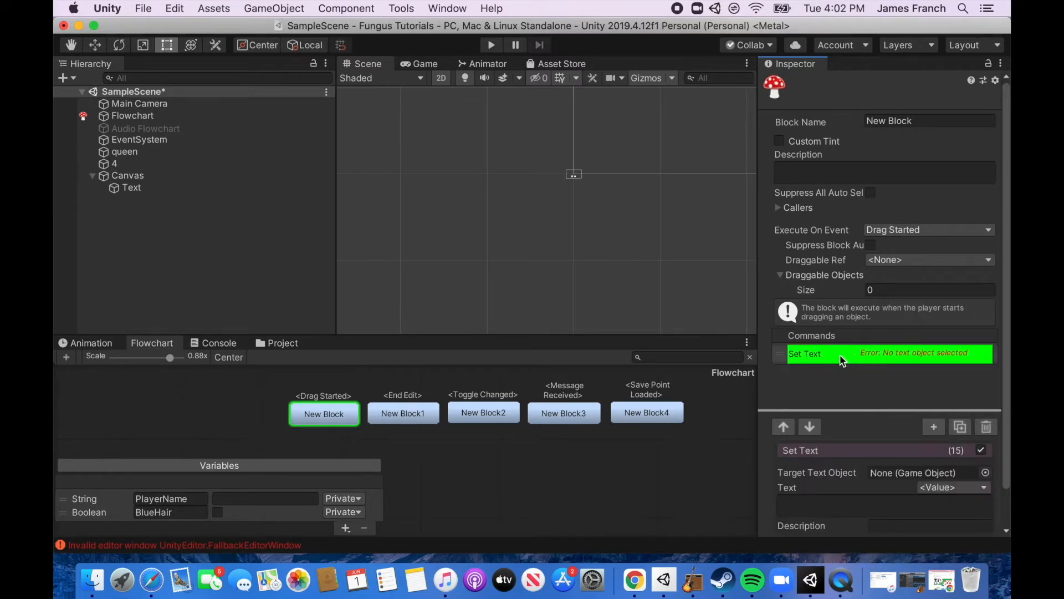
pyautogui.moveTo(132, 189); pyautogui.dragTo(886, 474)
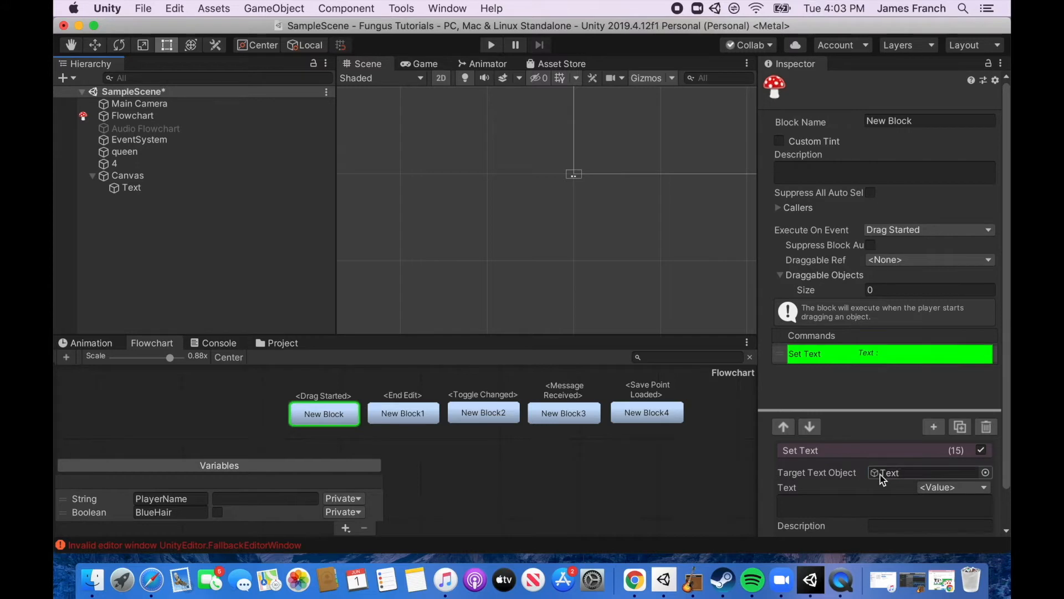
pyautogui.scroll(-2, 799, 464)
pyautogui.click(799, 463)
pyautogui.write('11')
# Set the size of New Block's Draggable Objects list to 1.
pyautogui.click(881, 251)
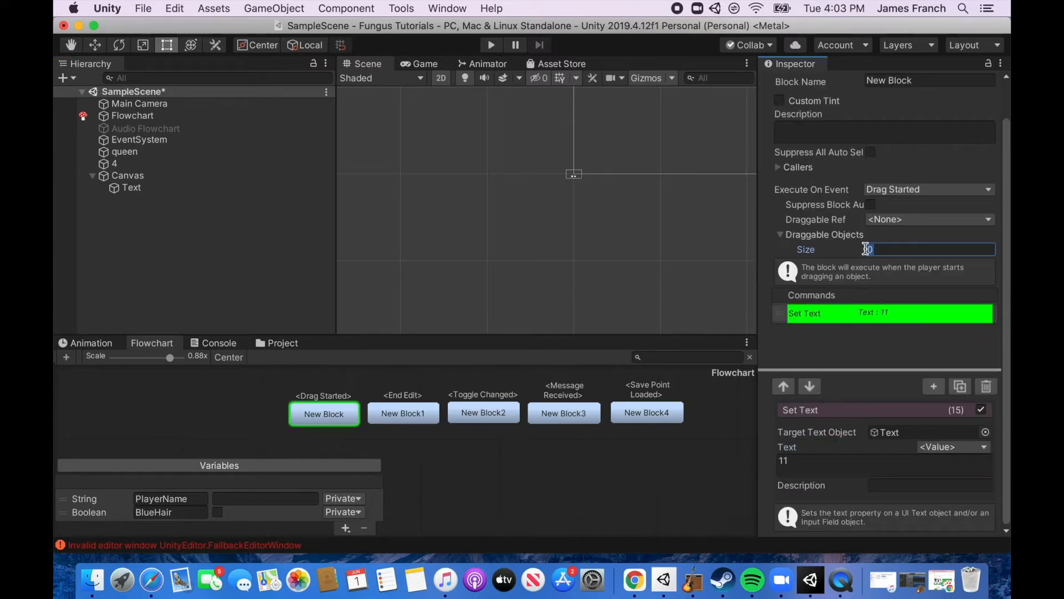
pyautogui.write('1')
pyautogui.press('Return')
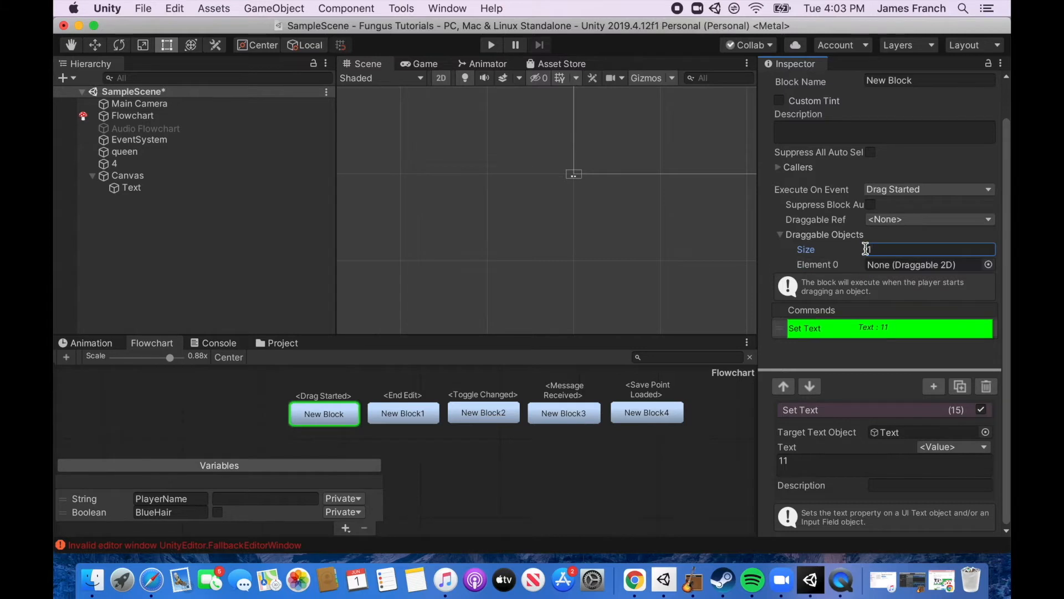
# Add a Draggable 2D component to the queen object.
pyautogui.click(133, 152)
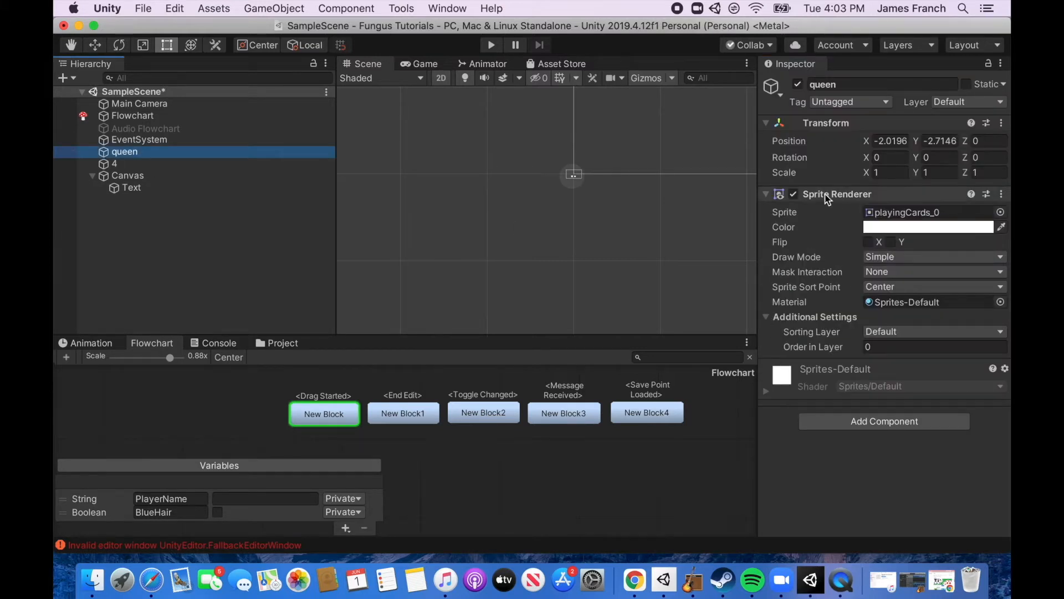
pyautogui.click(901, 424)
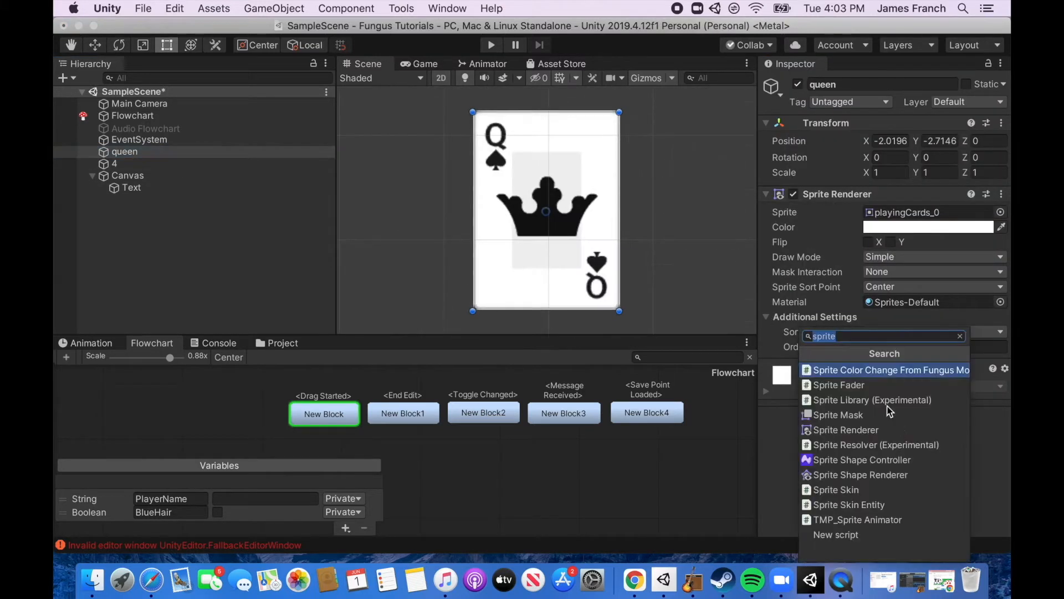
pyautogui.write('drag')
pyautogui.press('Return')
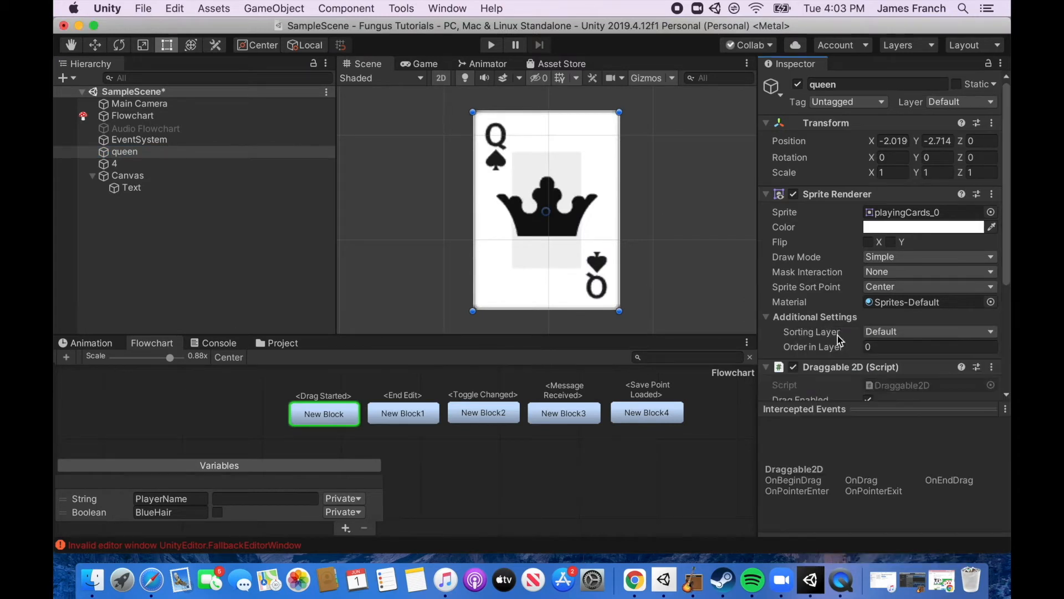
pyautogui.click(402, 9)
pyautogui.moveTo(416, 26)
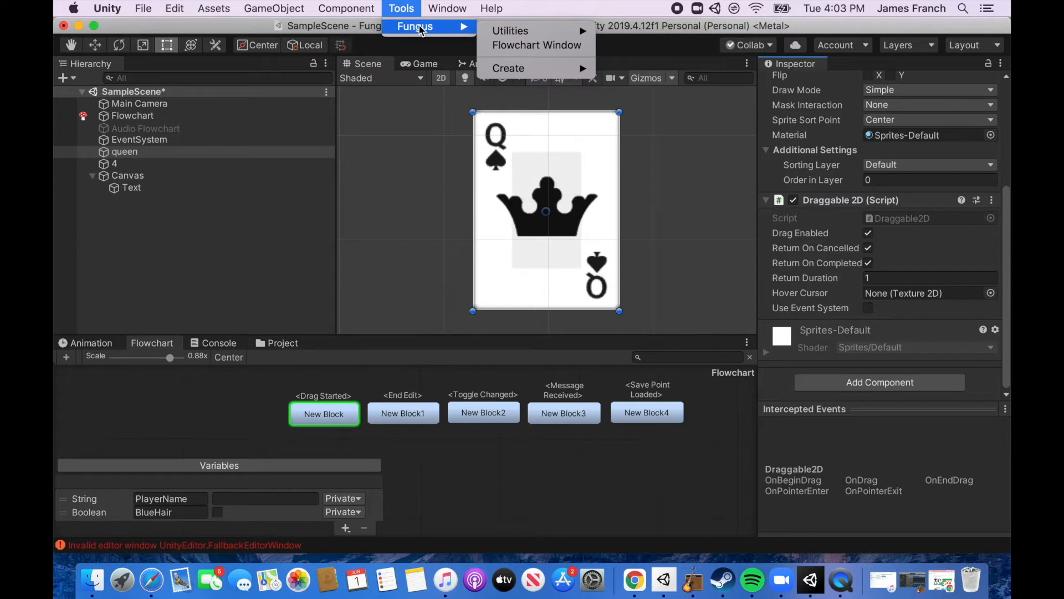
pyautogui.moveTo(541, 69)
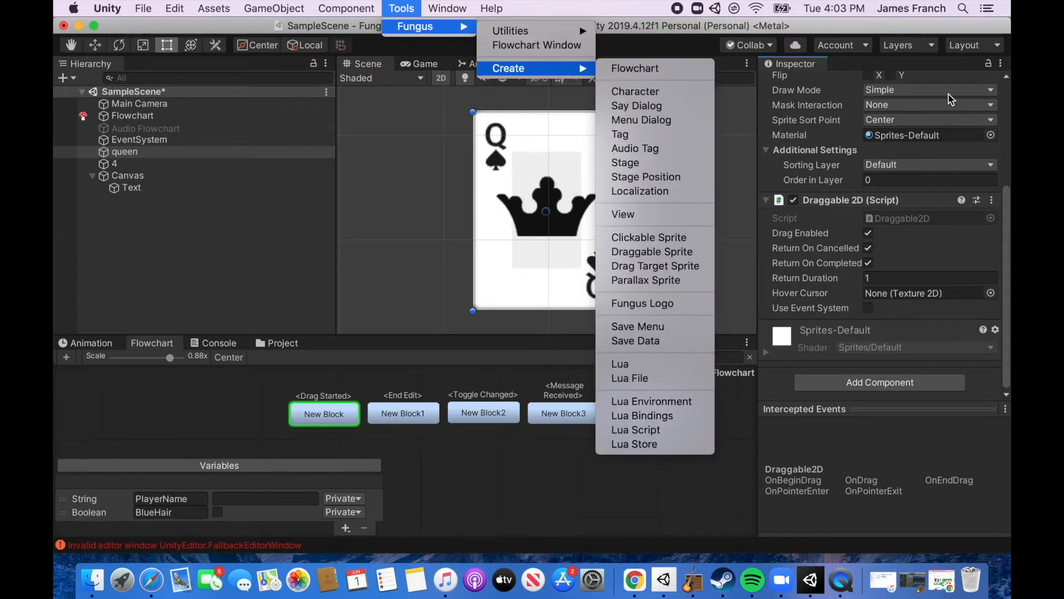
pyautogui.click(1010, 224)
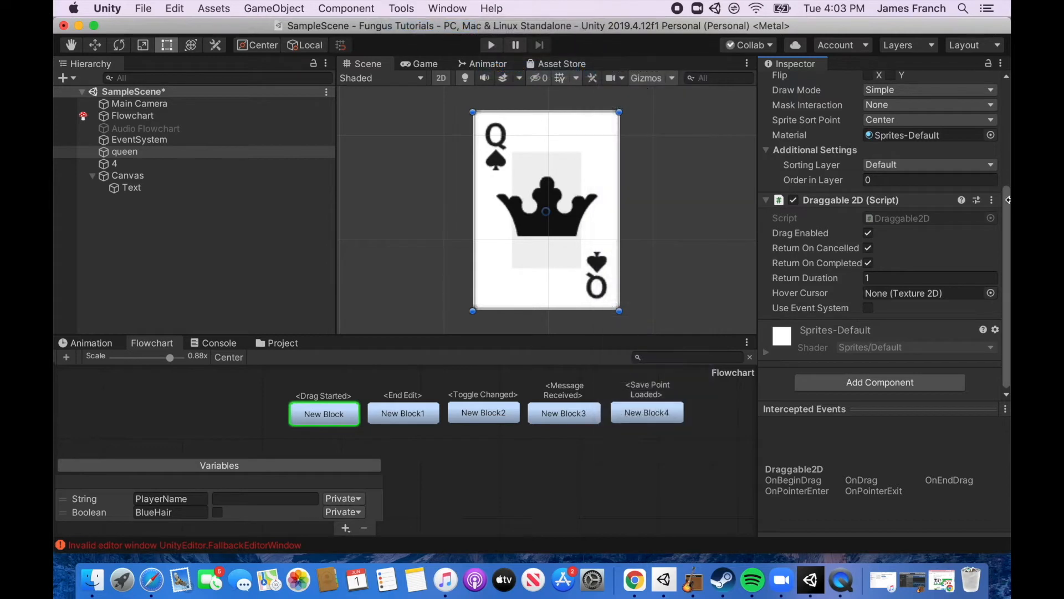
pyautogui.scroll(3, 1008, 212)
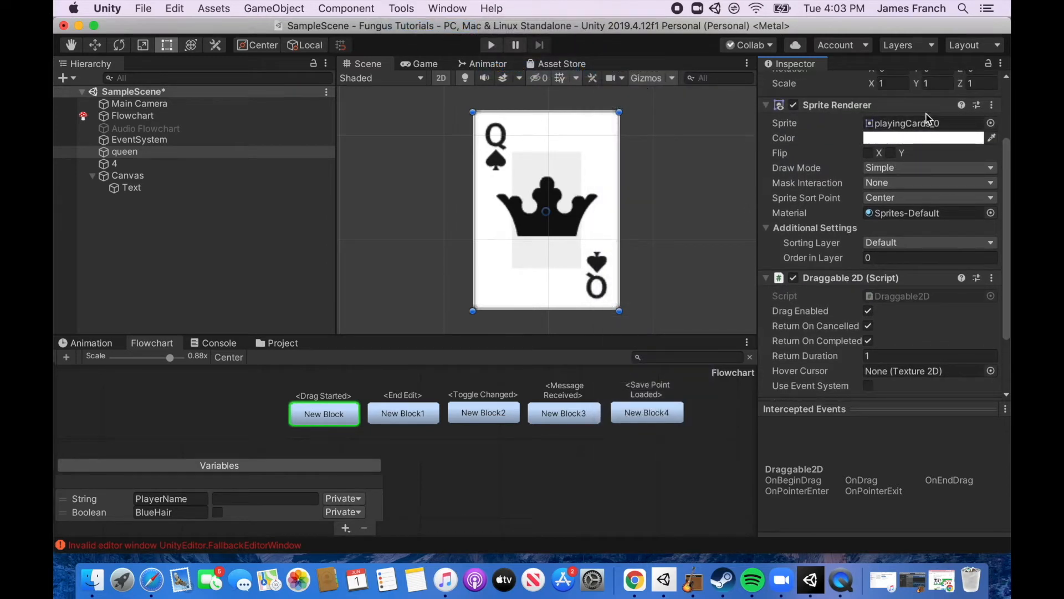
pyautogui.scroll(-3, 1009, 220)
pyautogui.click(869, 381)
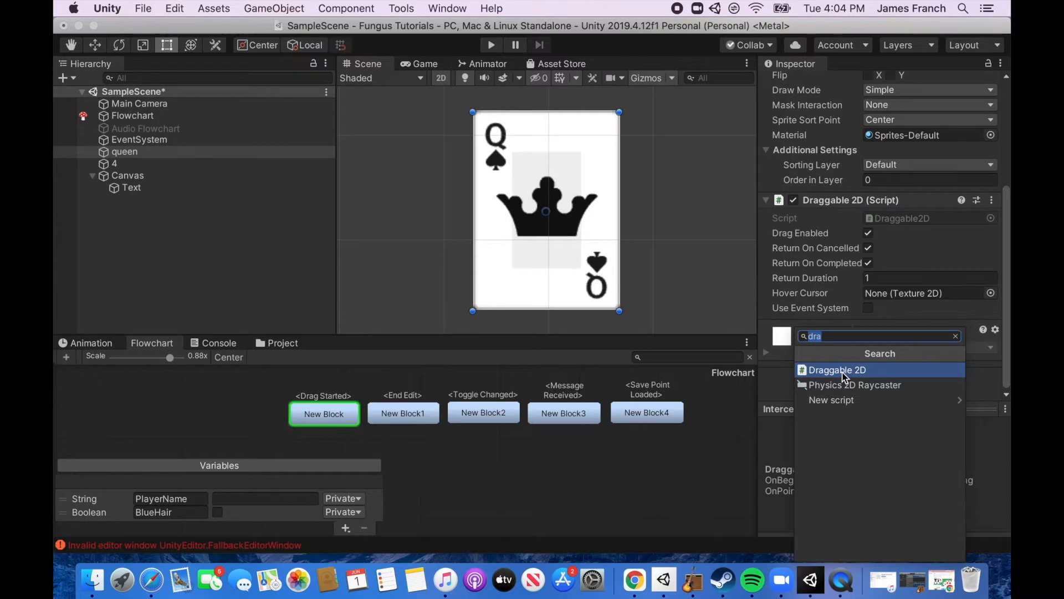
pyautogui.click(843, 371)
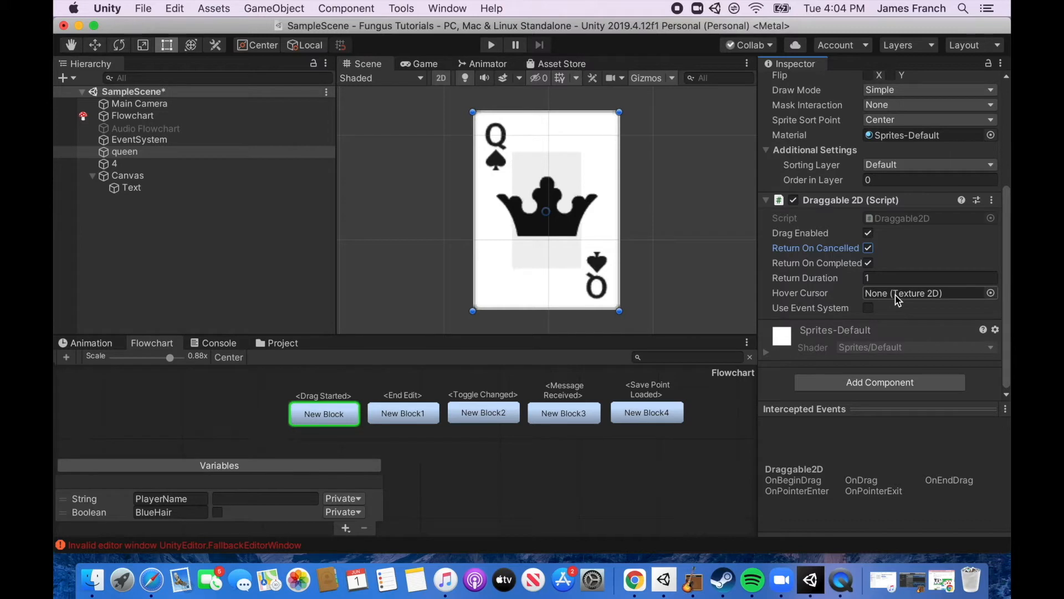
# Set the Hover Cursor of the queen's Draggable 2D component to the add texture.
pyautogui.click(992, 295)
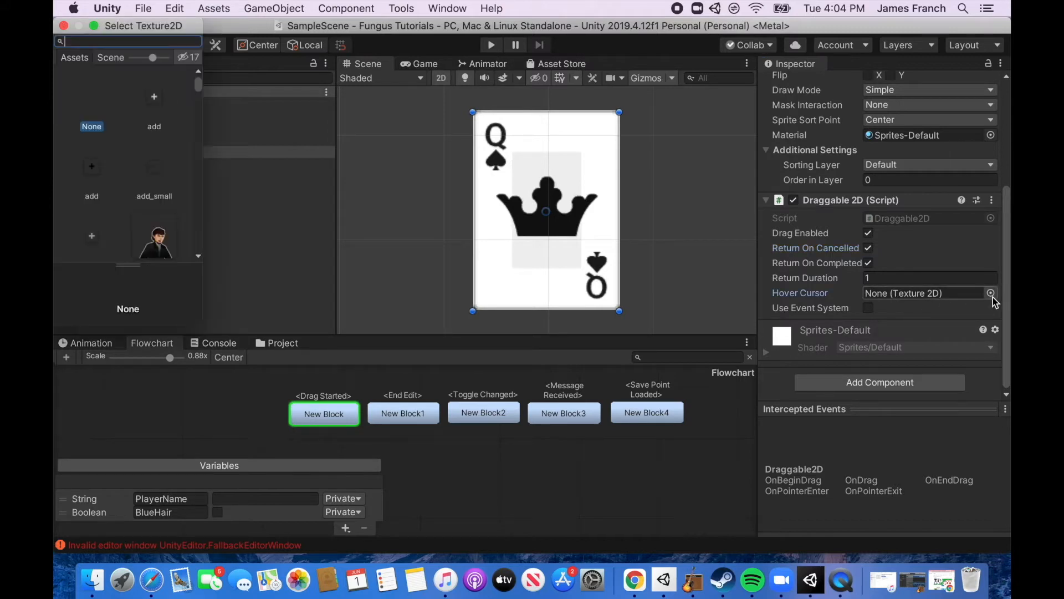
pyautogui.click(157, 102)
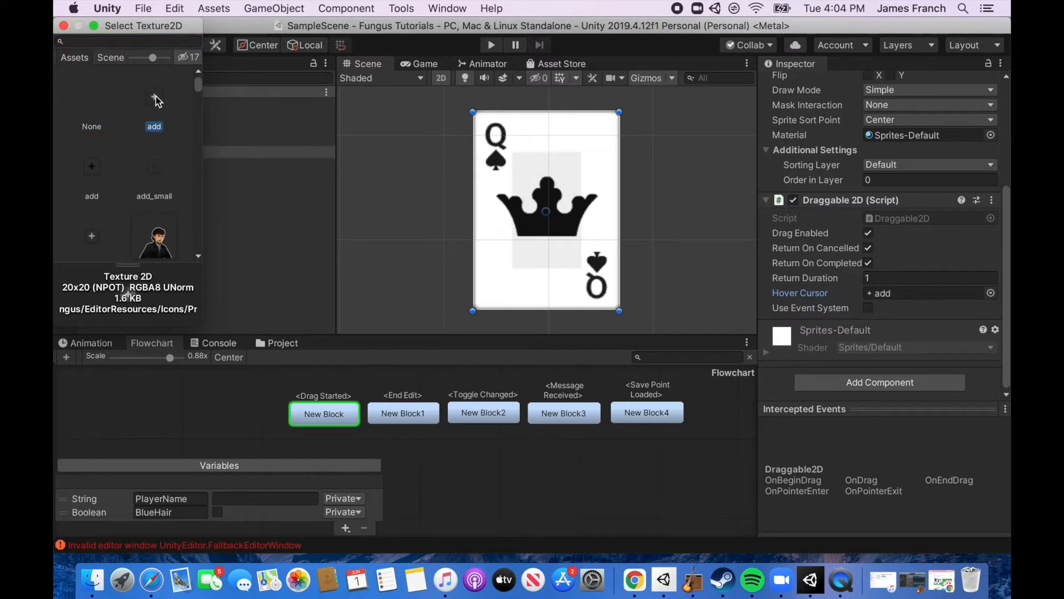
pyautogui.doubleClick(156, 101)
# Assign the queen object to Element 0 of New Block's Draggable Objects.
pyautogui.click(344, 417)
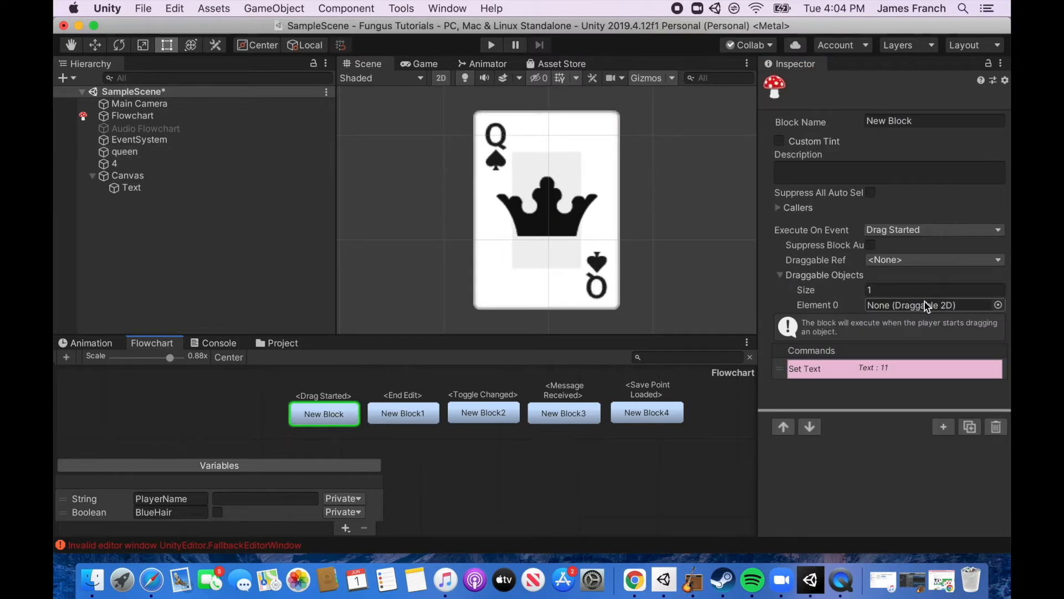
pyautogui.moveTo(118, 152); pyautogui.dragTo(902, 307)
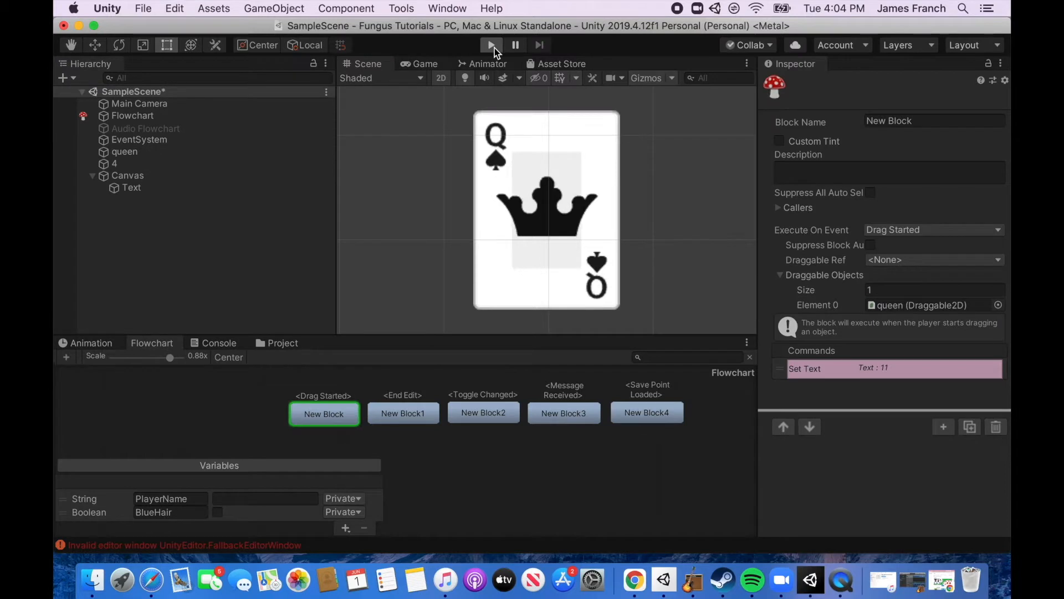
# Run the scene to test dragging the queen card.
pyautogui.click(491, 45)
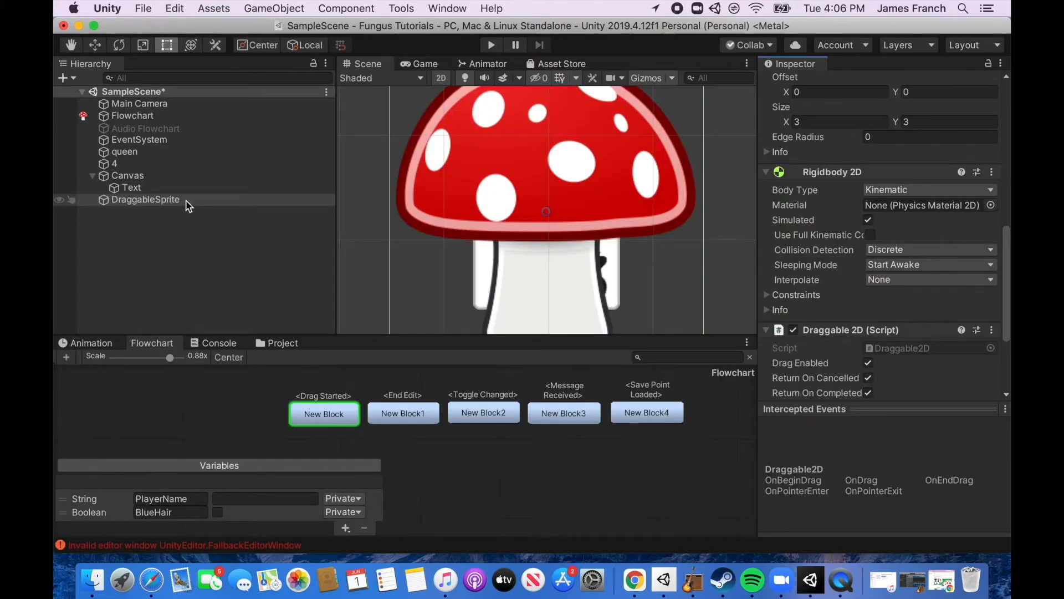
# Examine the Sprite Renderer, Box Collider 2D and Rigidbody 2D settings of the Fungus DraggableSprite as a reference for the queen.
pyautogui.click(401, 8)
pyautogui.moveTo(415, 26)
pyautogui.moveTo(508, 68)
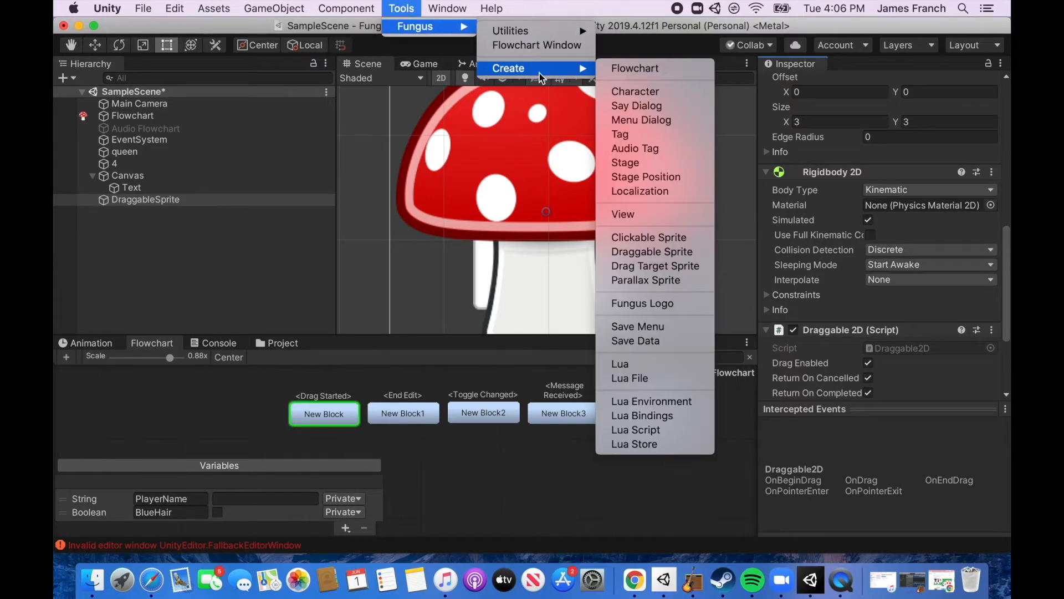
pyautogui.click(819, 152)
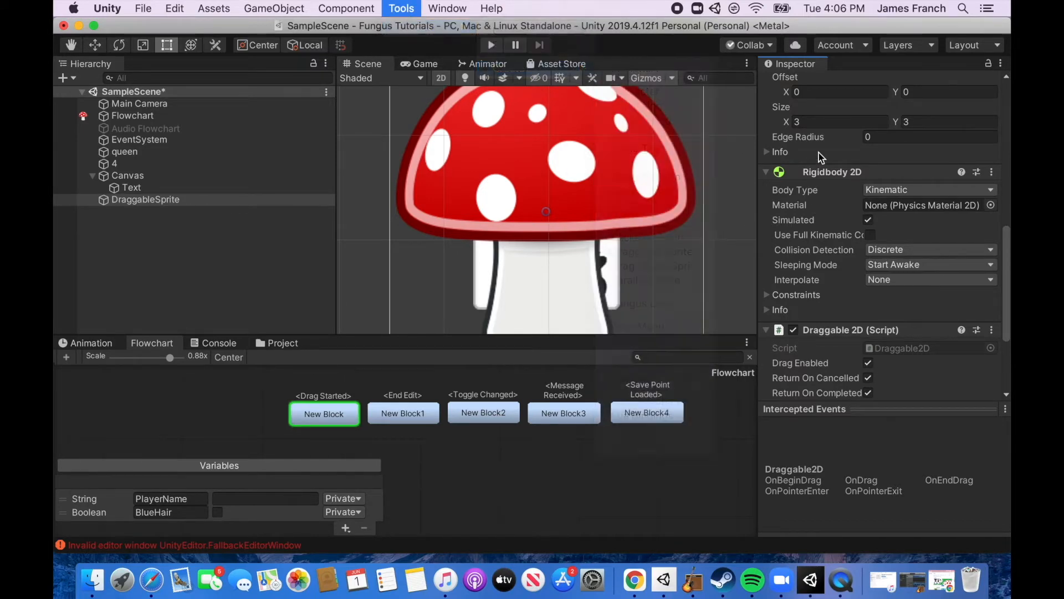
pyautogui.moveTo(1007, 266); pyautogui.dragTo(999, 109)
pyautogui.scroll(-5, 999, 114)
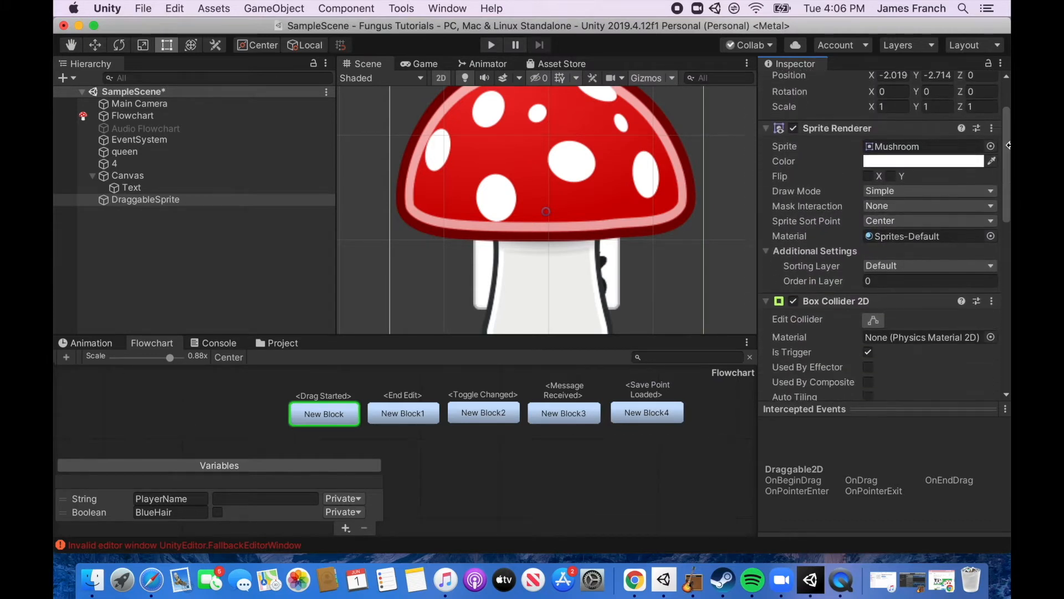
pyautogui.moveTo(1008, 172)
pyautogui.mouseDown()
pyautogui.moveTo(1007, 310)
pyautogui.moveTo(1007, 190)
pyautogui.mouseUp()
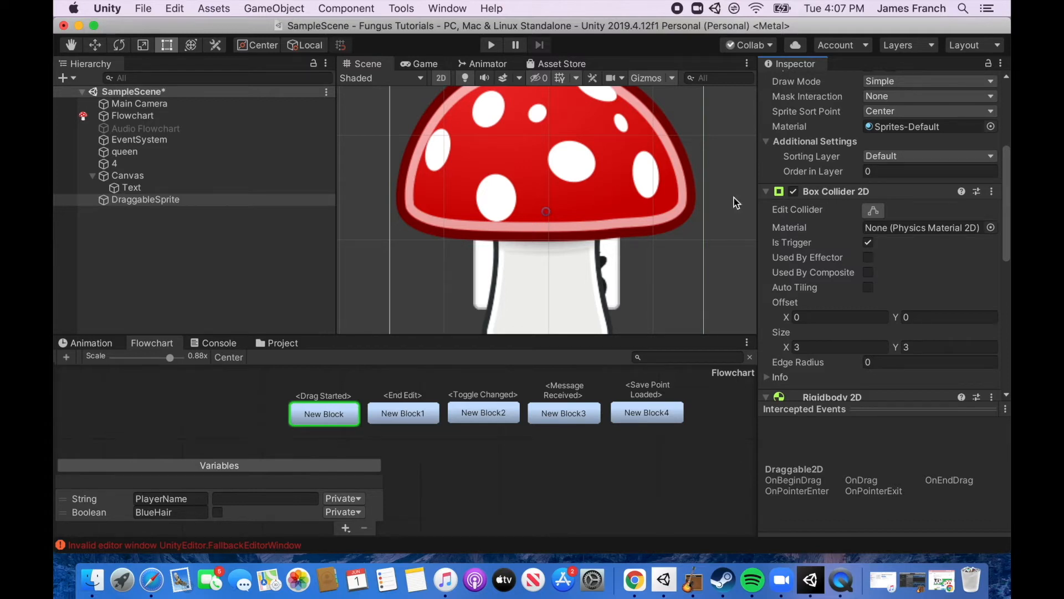
pyautogui.scroll(-5, 1003, 205)
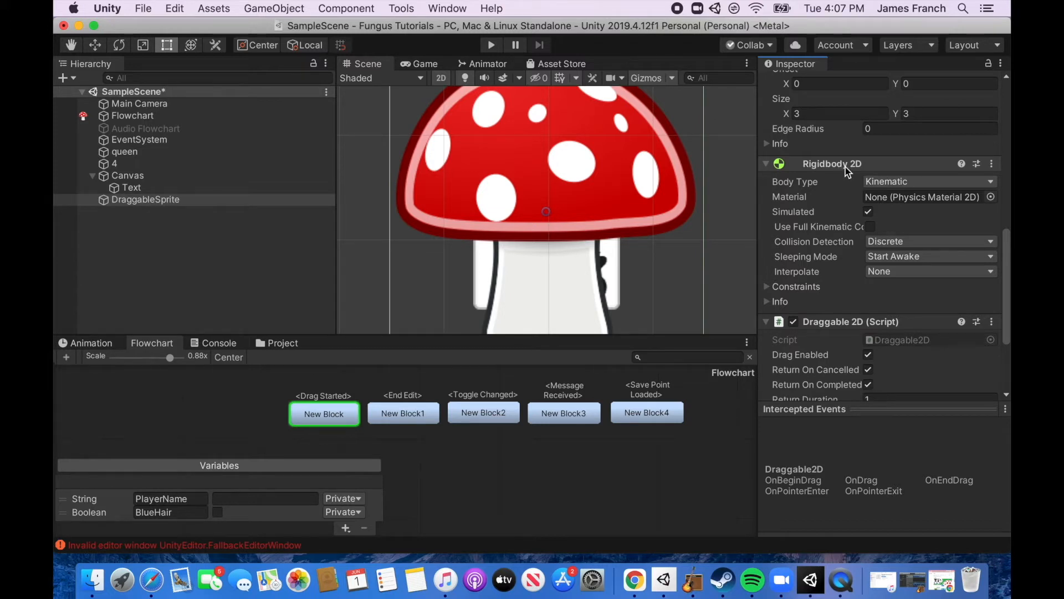
# Add a Box Collider 2D component to the queen object and enable its Is Trigger option.
pyautogui.click(141, 153)
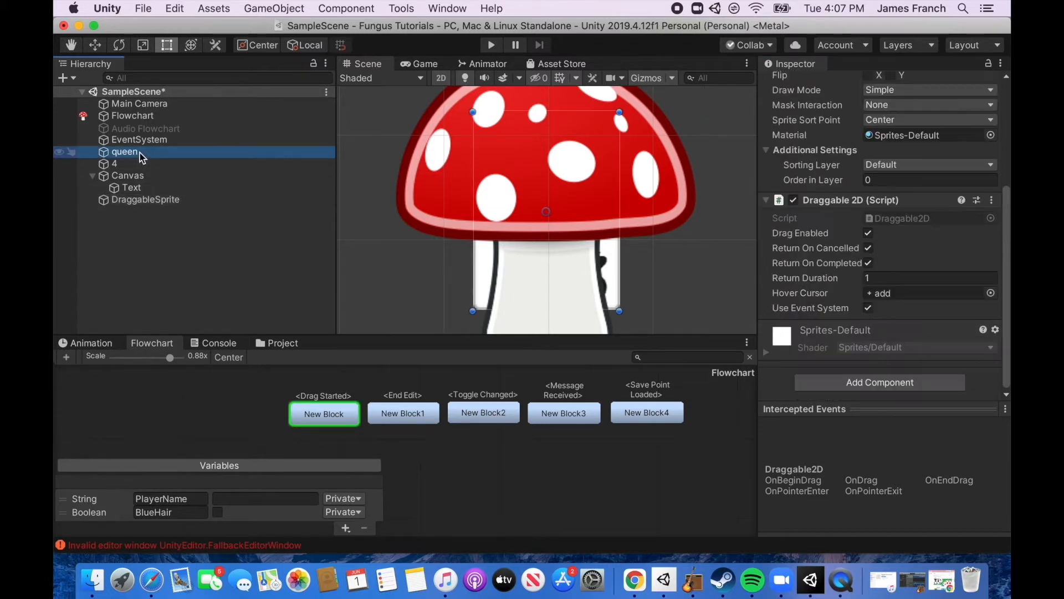
pyautogui.click(886, 386)
pyautogui.write('Bod')
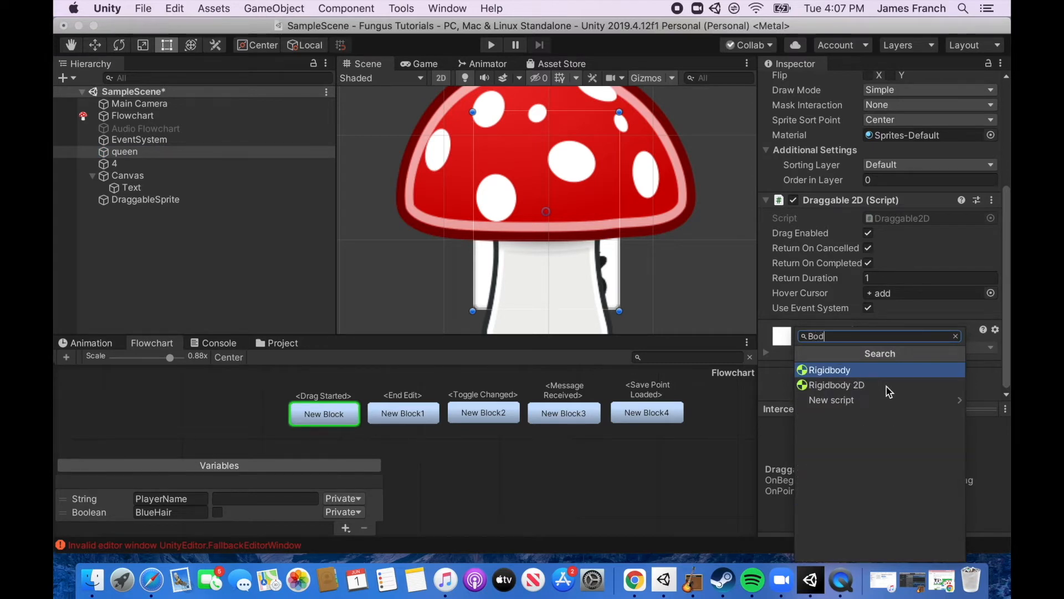
pyautogui.press('BackSpace')
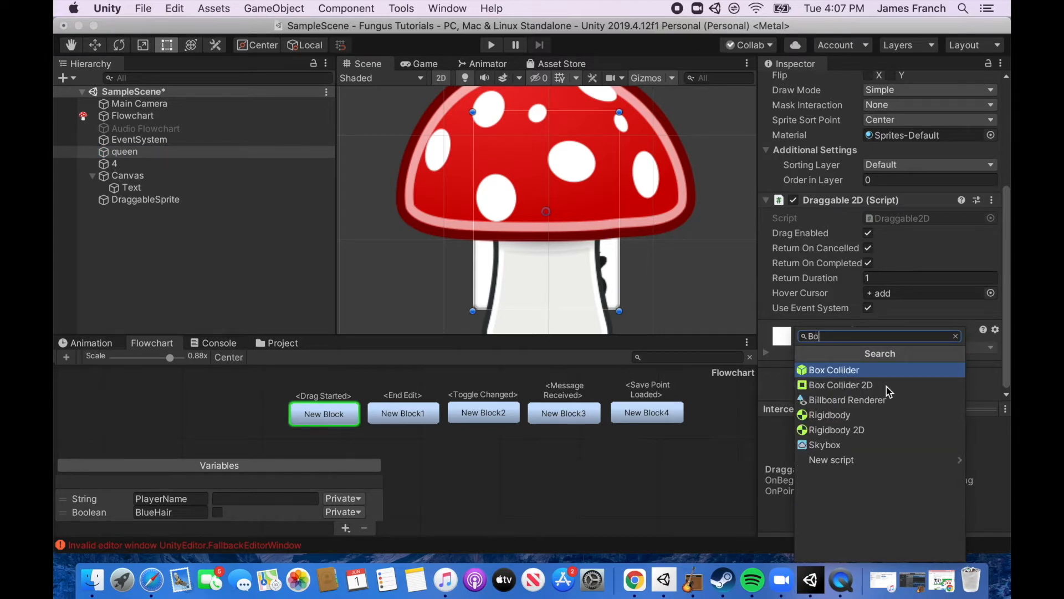
pyautogui.click(887, 387)
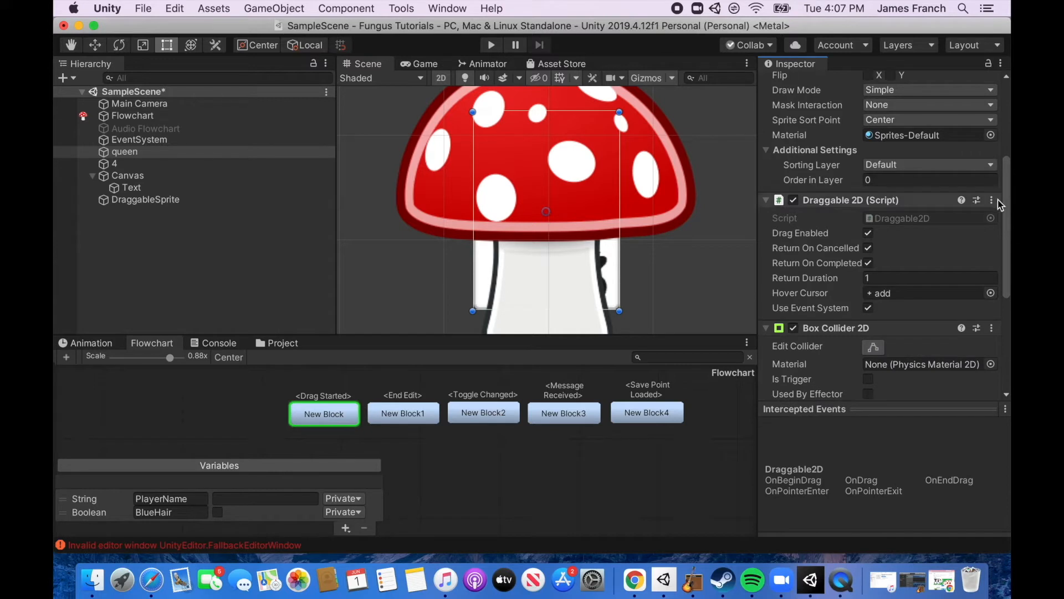
pyautogui.scroll(-5, 999, 204)
pyautogui.click(868, 290)
# Add a Rigidbody 2D component to the queen object and set its Body Type to Kinematic.
pyautogui.scroll(-2, 1006, 256)
pyautogui.scroll(-3, 1007, 256)
pyautogui.click(901, 386)
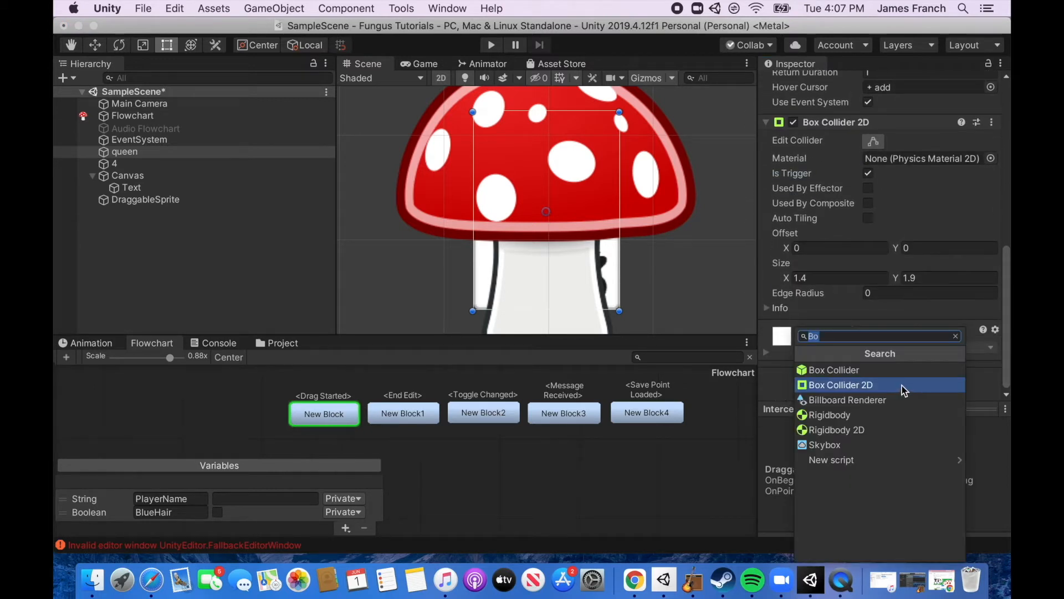
pyautogui.write('rig')
pyautogui.click(903, 385)
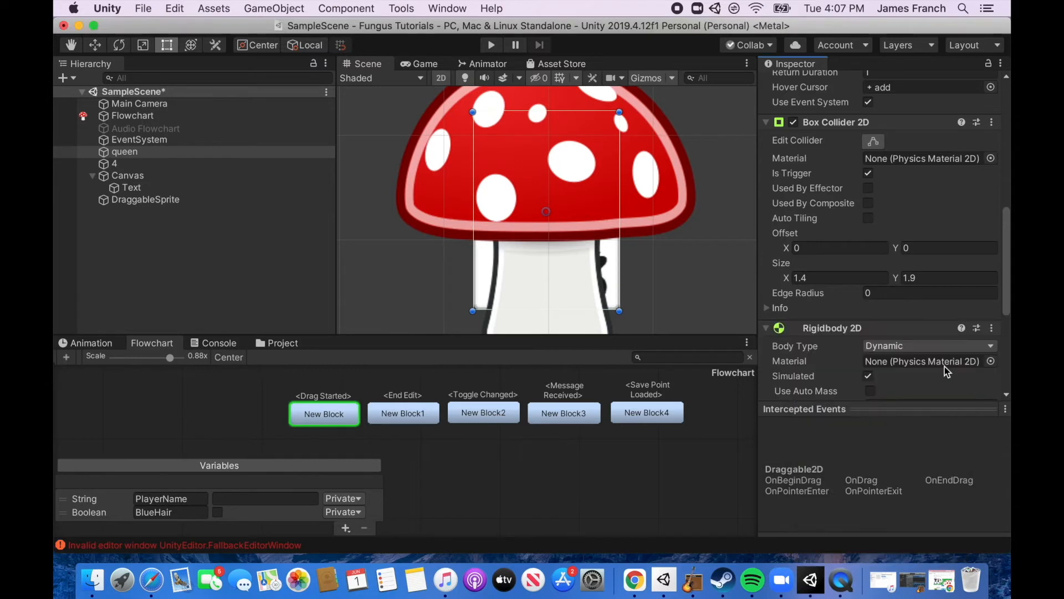
pyautogui.click(990, 346)
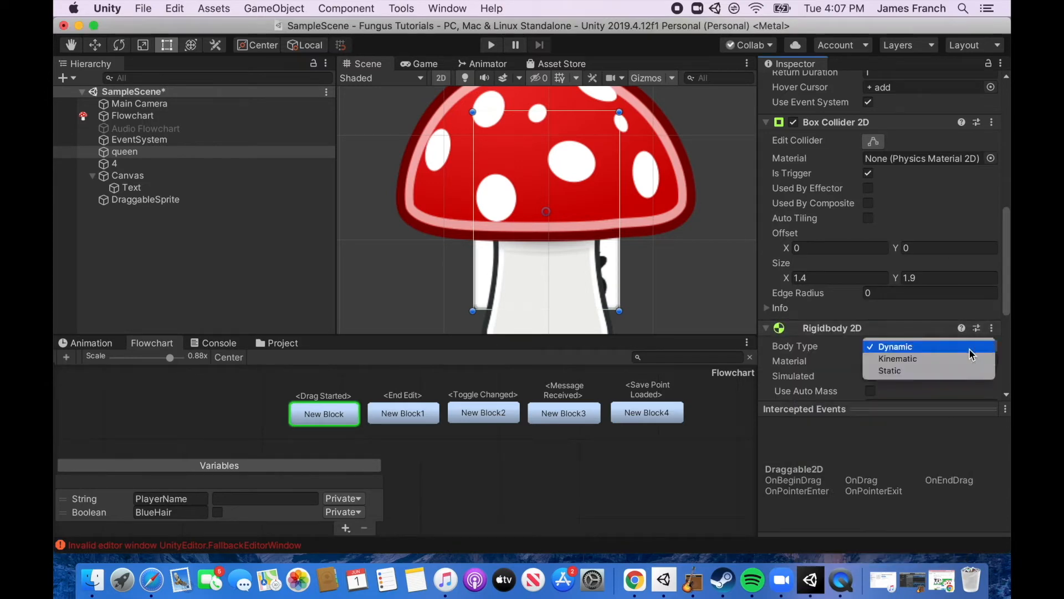
pyautogui.click(921, 360)
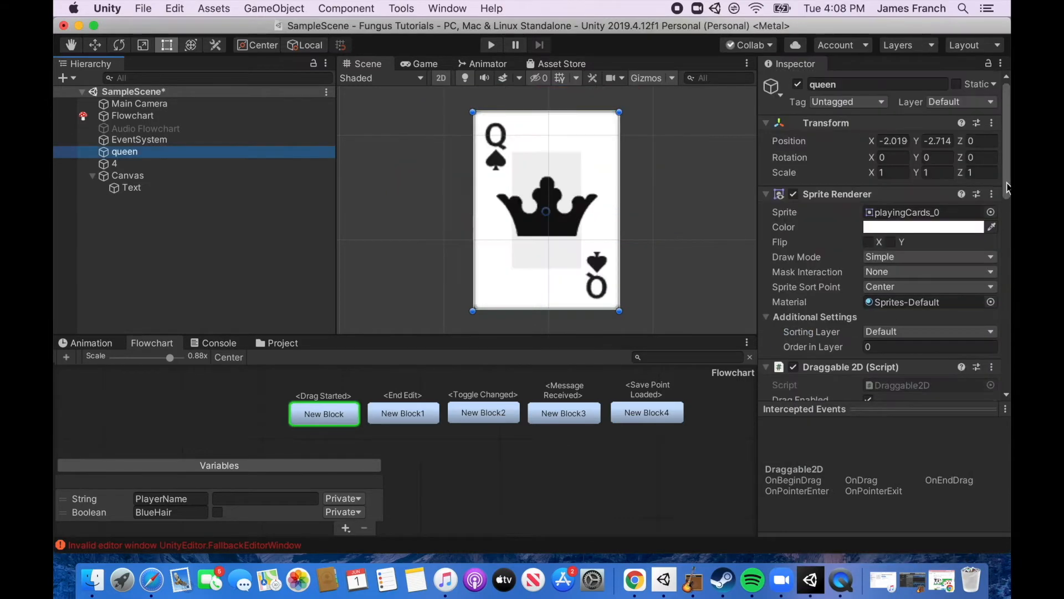
# Turn on collider editing for the queen's Box Collider 2D to show its outline handles.
pyautogui.scroll(-5, 871, 254)
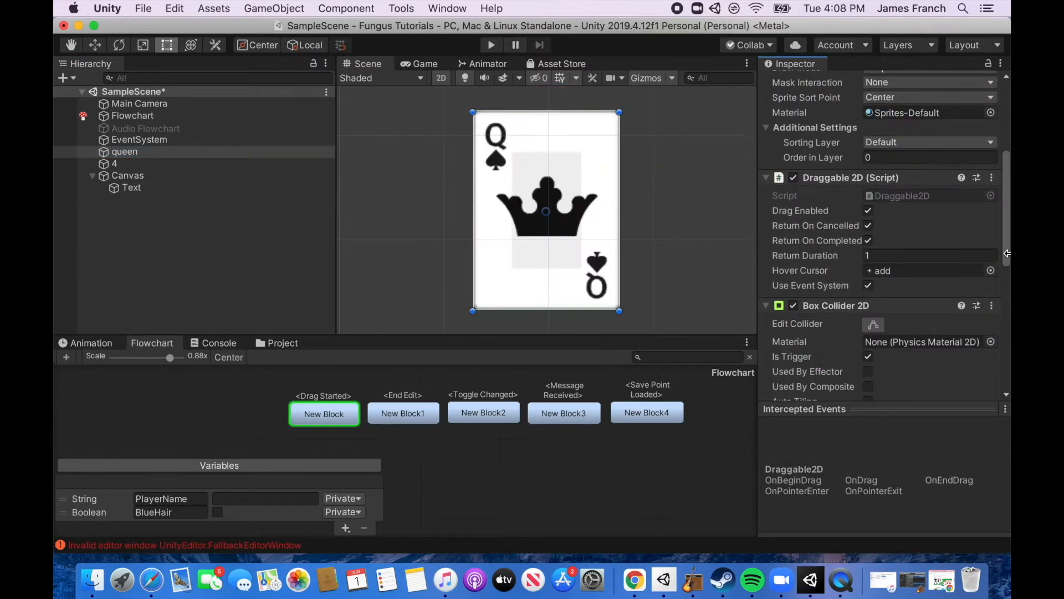
pyautogui.click(873, 325)
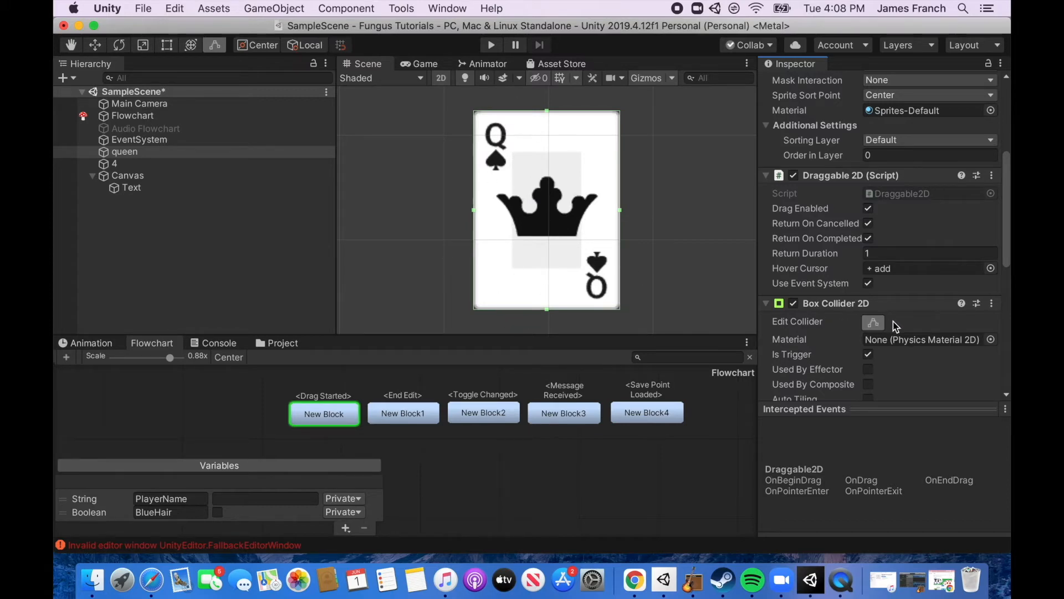
# Search the addable components for the queen for polygon, capsule and circle colliders as alternatives to the box collider.
pyautogui.scroll(-10, 882, 338)
pyautogui.click(876, 388)
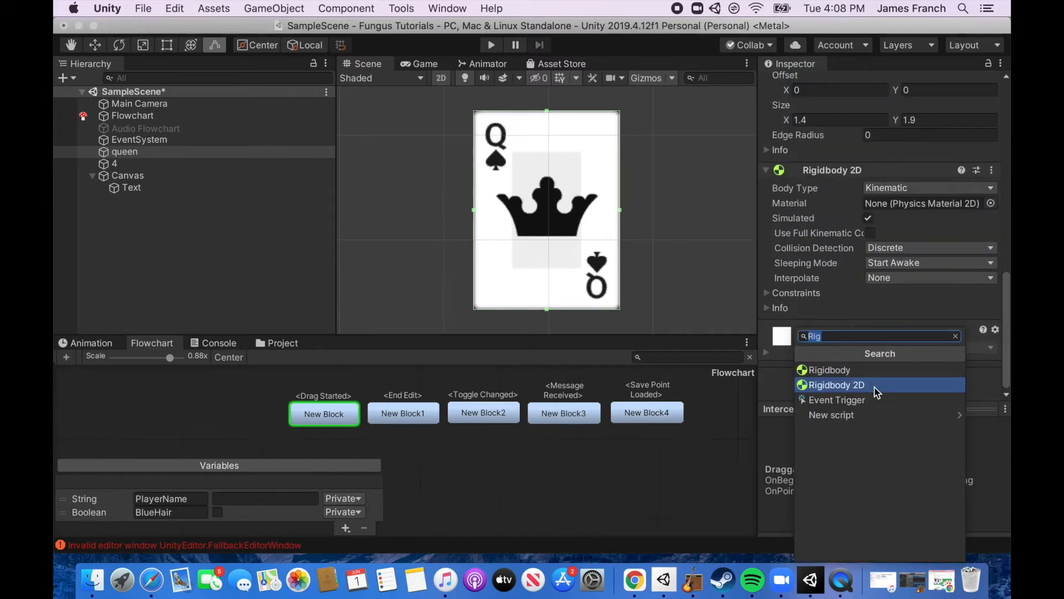
pyautogui.write('pol')
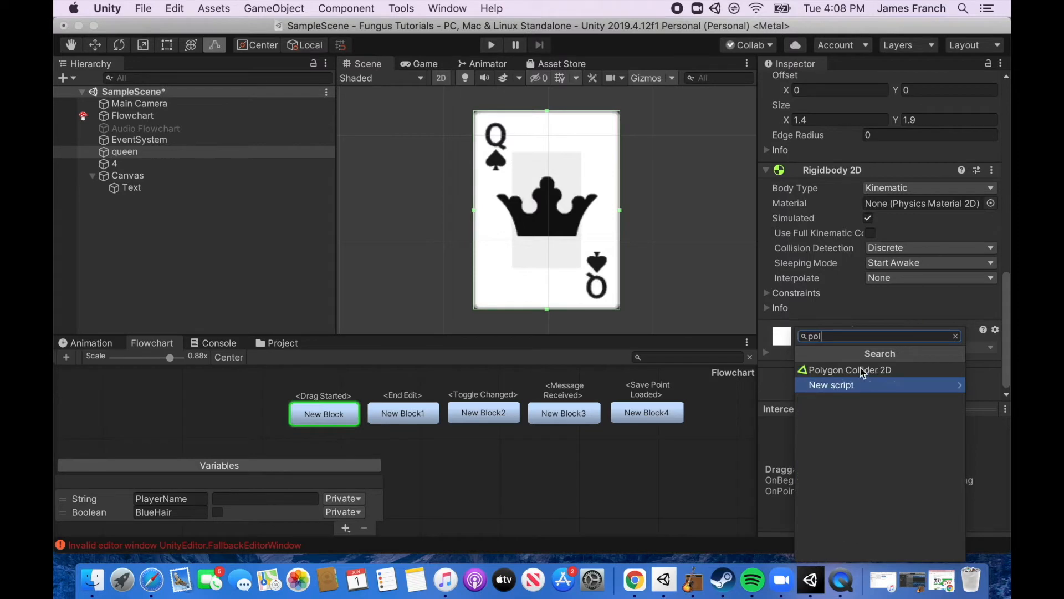
pyautogui.press('BackSpace')
pyautogui.press('BackSpace')
pyautogui.press('BackSpace')
pyautogui.write('cap')
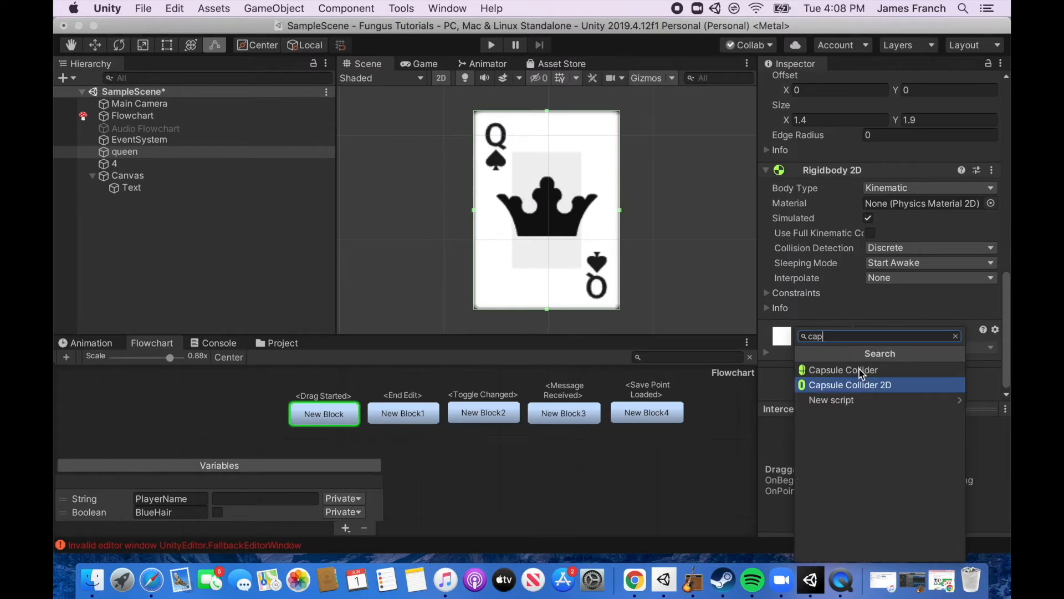
pyautogui.press('BackSpace')
pyautogui.press('BackSpace')
pyautogui.press('BackSpace')
pyautogui.write('cir')
pyautogui.click(860, 370)
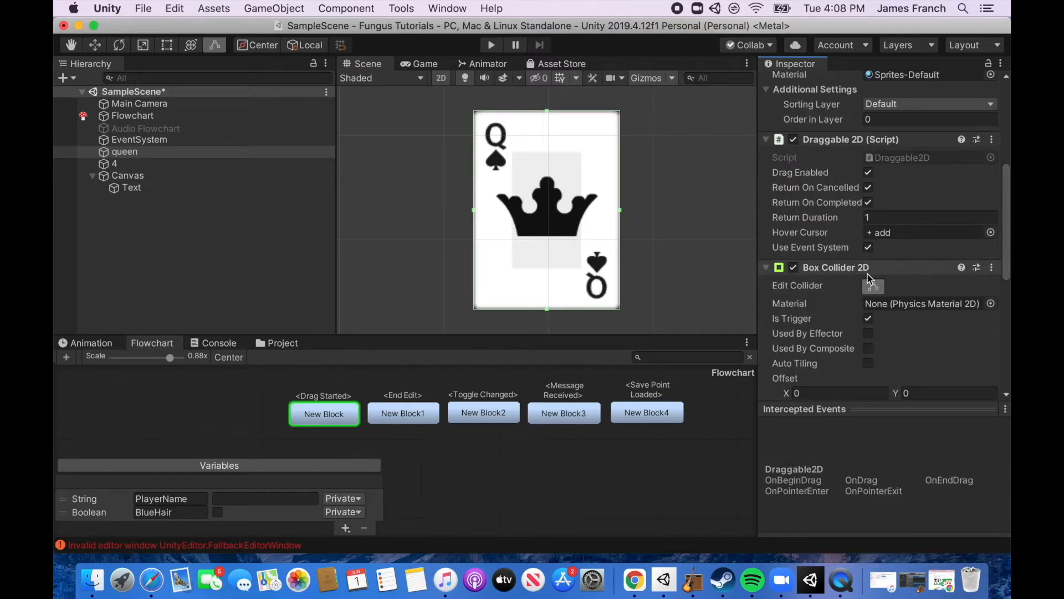
pyautogui.click(403, 9)
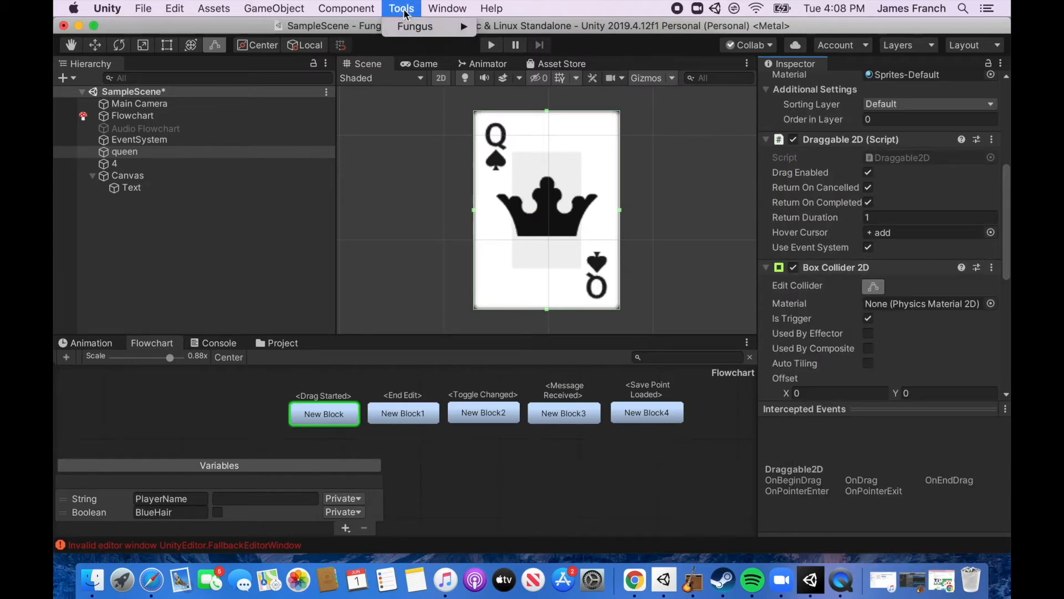
pyautogui.moveTo(430, 30)
pyautogui.moveTo(517, 69)
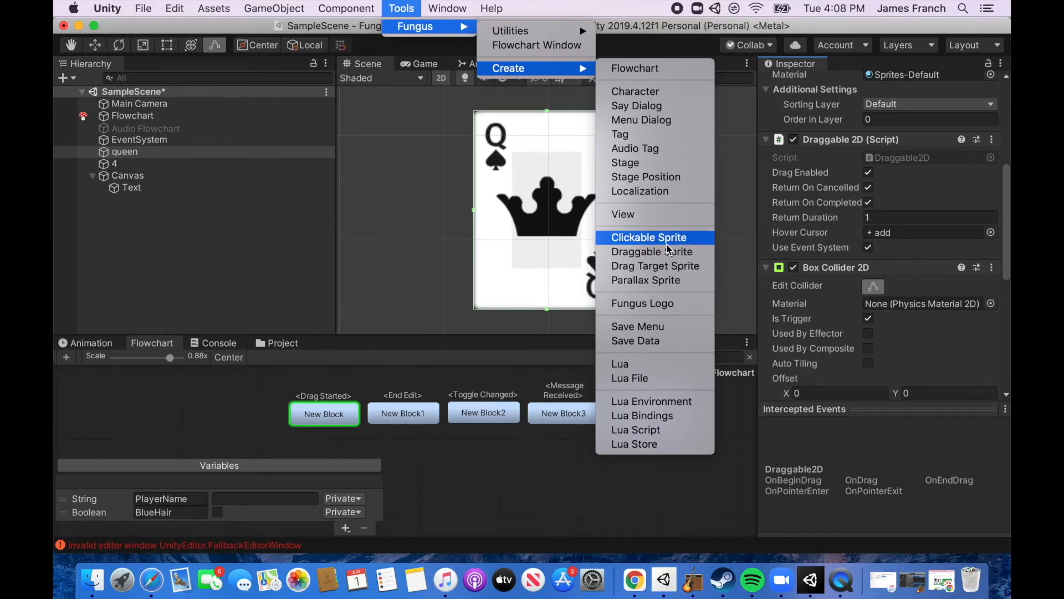
pyautogui.click(900, 273)
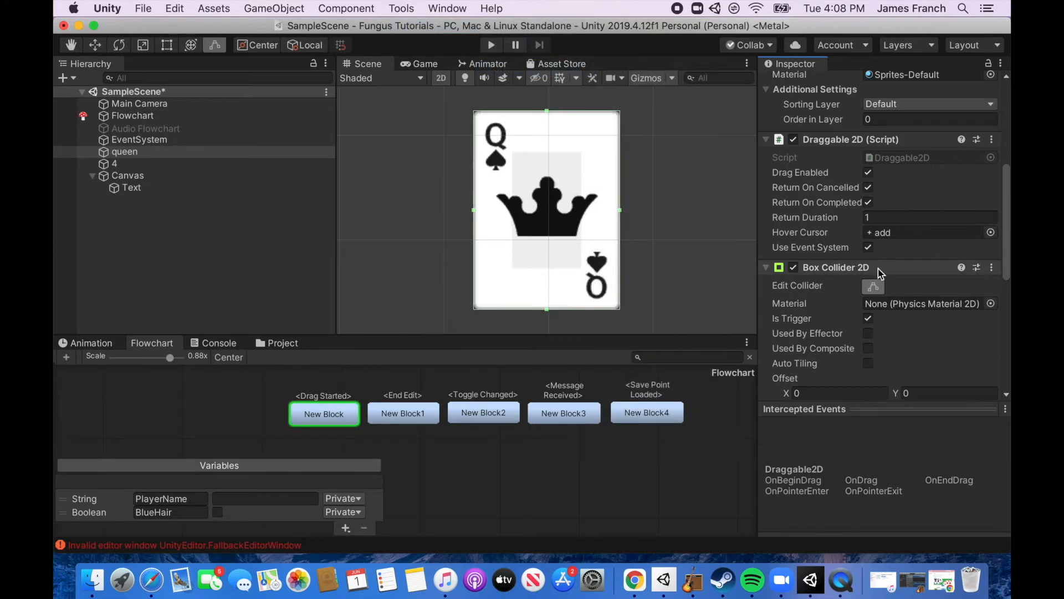
pyautogui.click(993, 268)
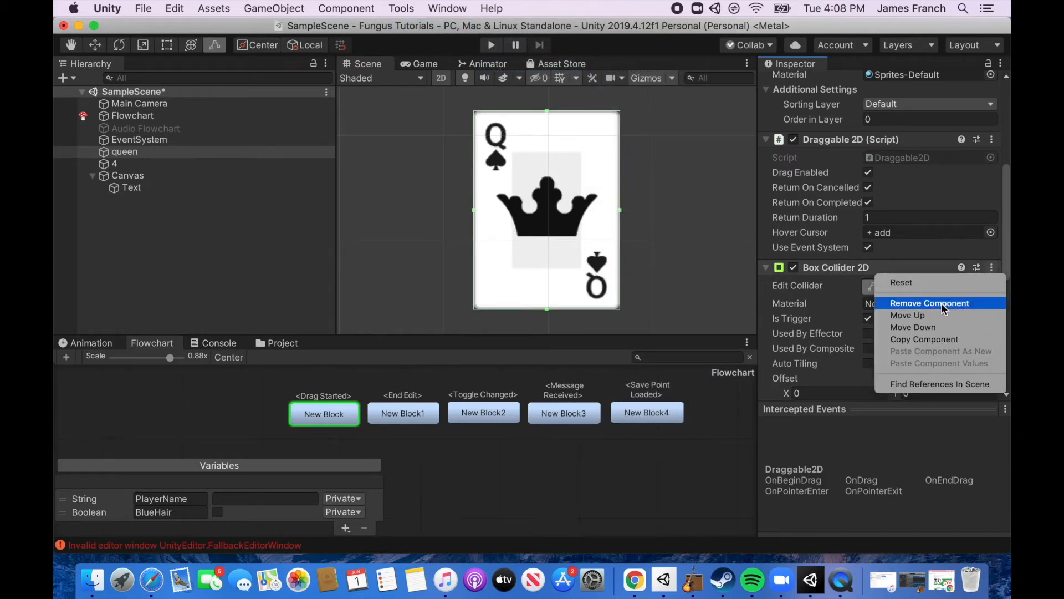
pyautogui.click(890, 267)
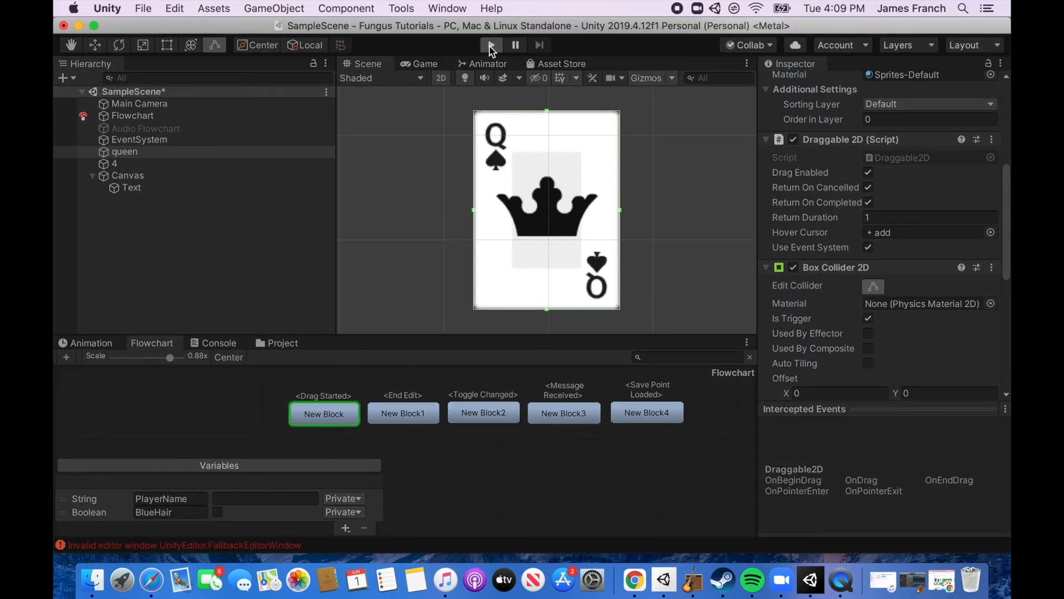
# Play-test the scene by moving the queen card around the game view several times, and stop playing.
pyautogui.click(492, 47)
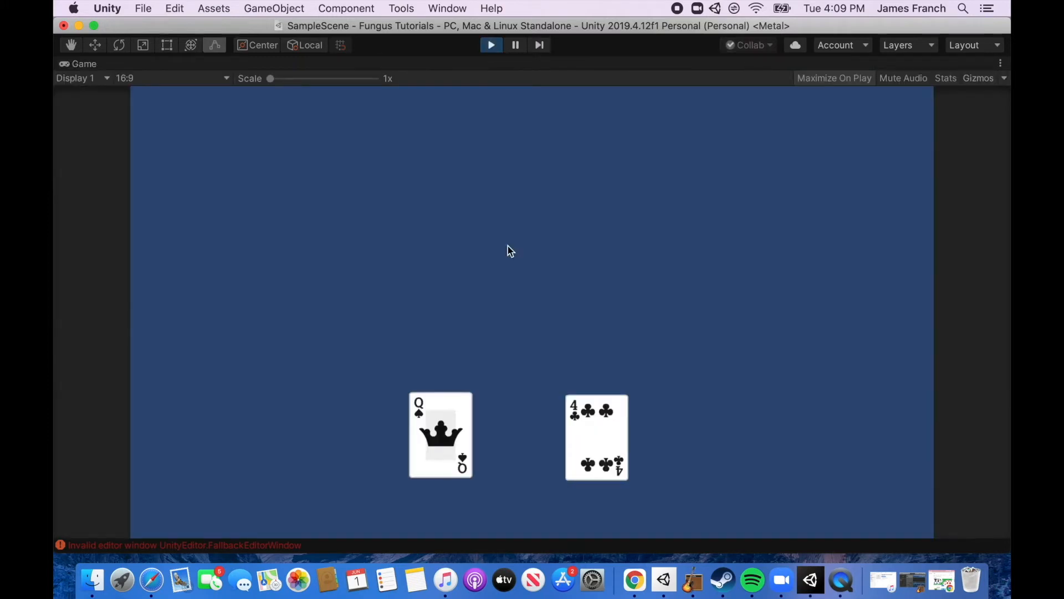
pyautogui.moveTo(453, 401); pyautogui.dragTo(342, 430)
pyautogui.moveTo(342, 432); pyautogui.dragTo(488, 403)
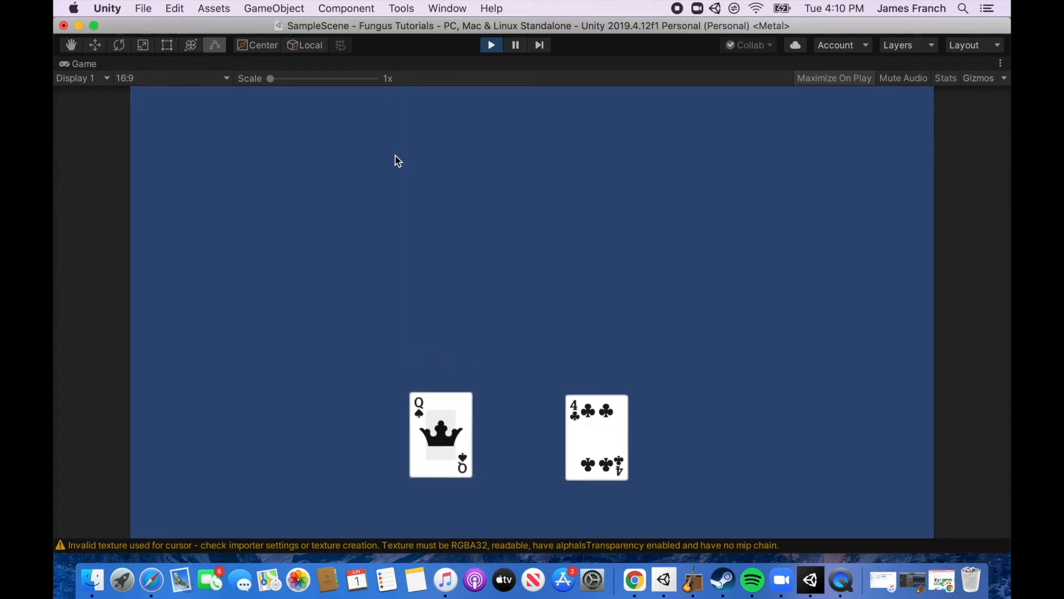
pyautogui.moveTo(463, 407); pyautogui.dragTo(692, 228)
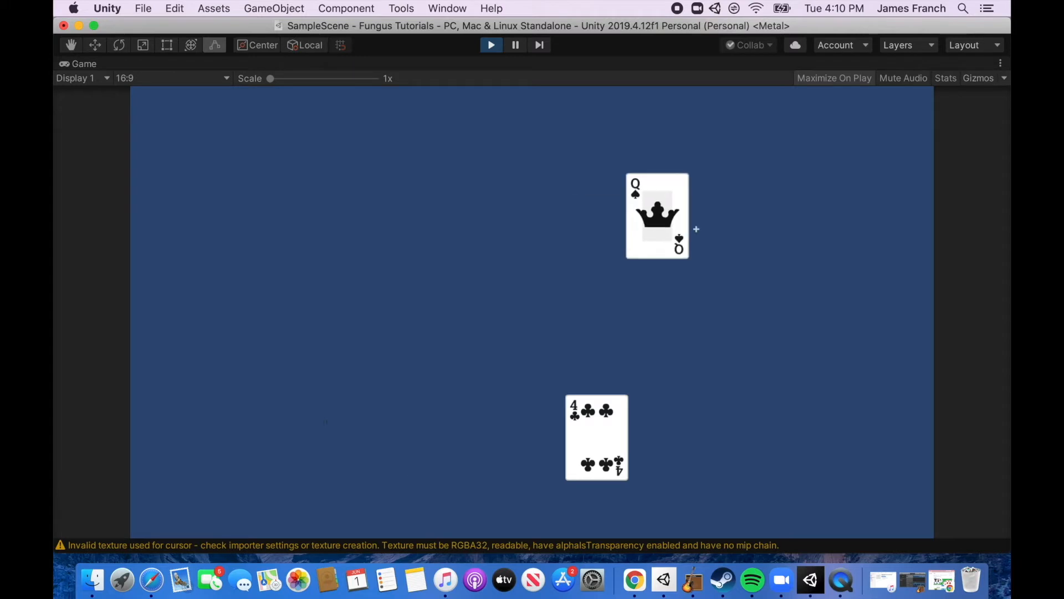
pyautogui.moveTo(485, 339); pyautogui.dragTo(669, 288)
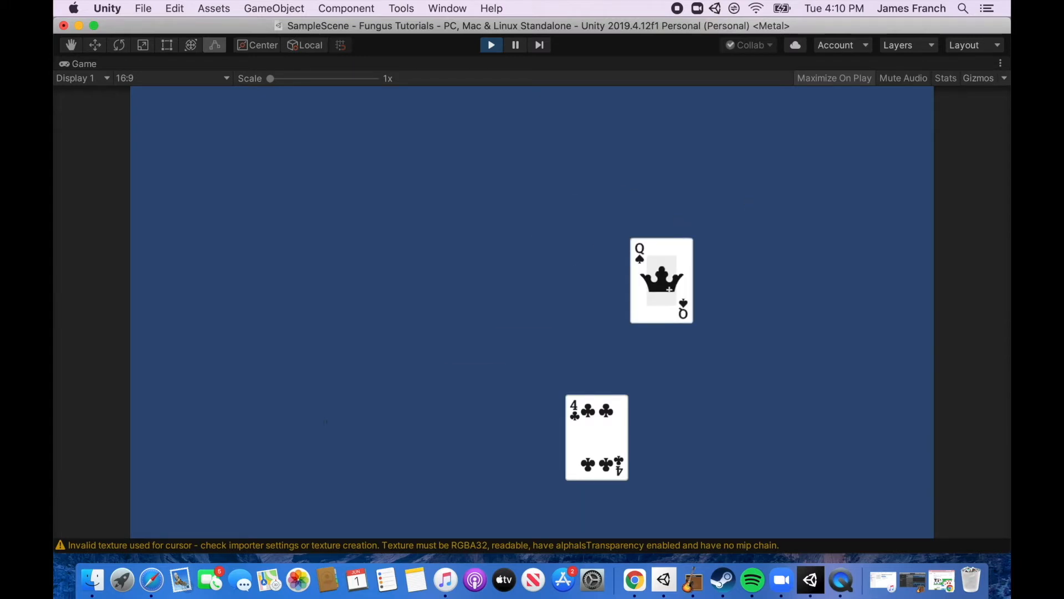
pyautogui.click(492, 45)
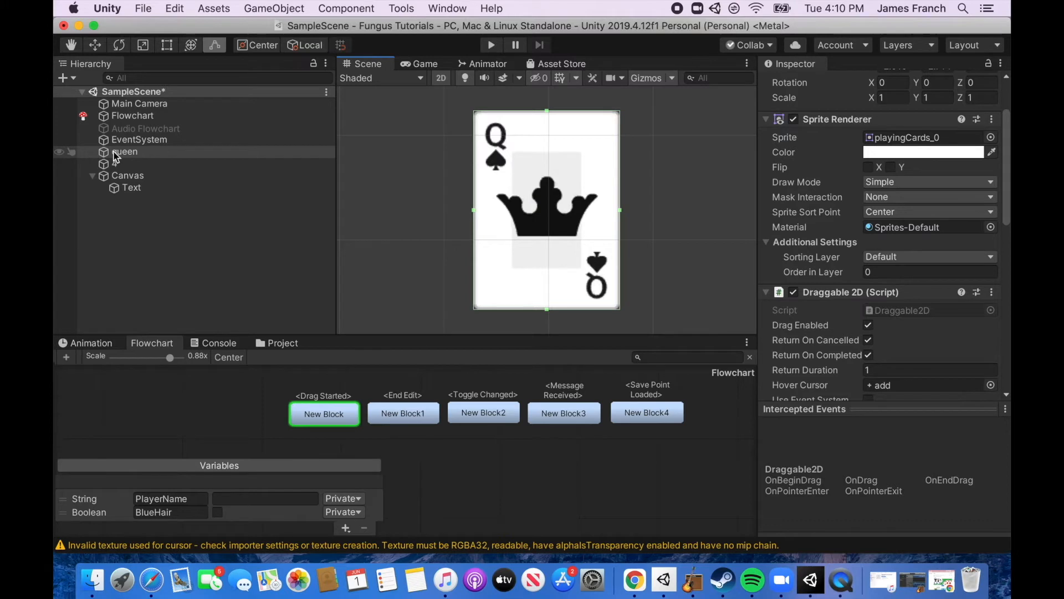
# Add a UI Write command to New Block in place of its Set Text command and select it for editing.
pyautogui.click(129, 189)
pyautogui.doubleClick(125, 188)
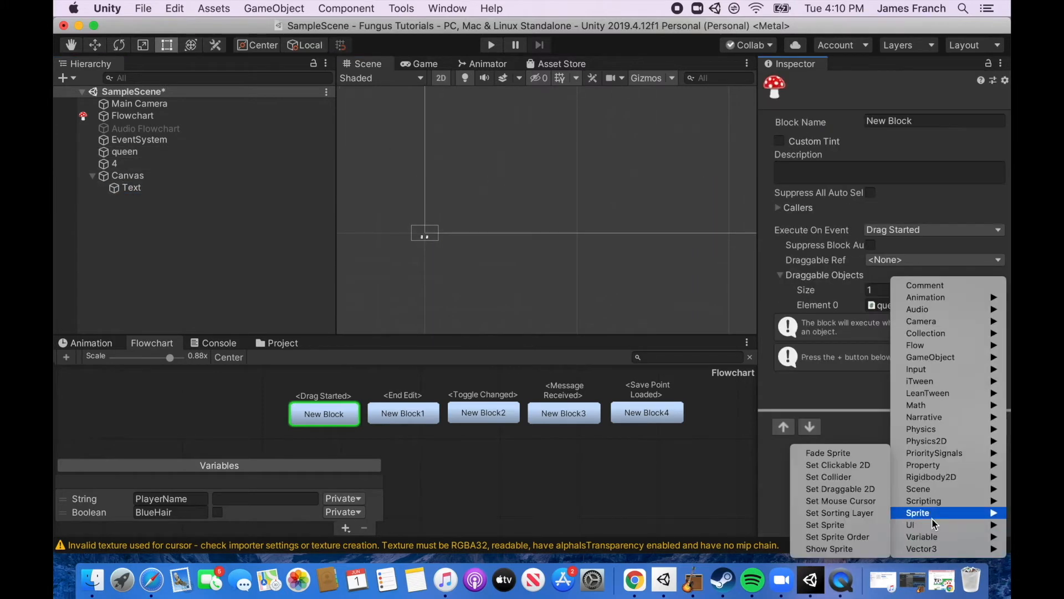
pyautogui.moveTo(919, 526)
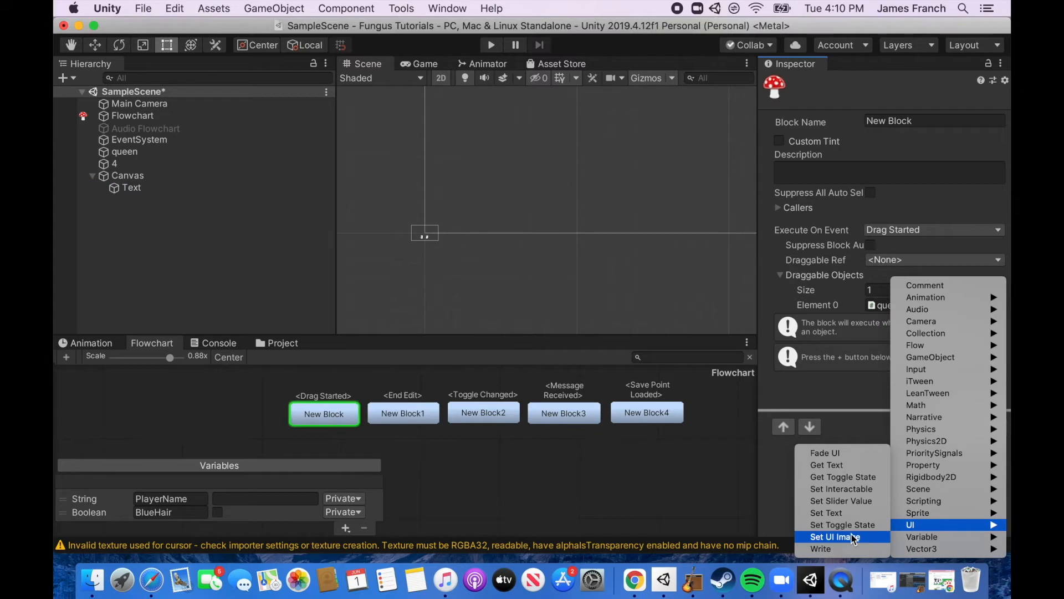
pyautogui.click(838, 549)
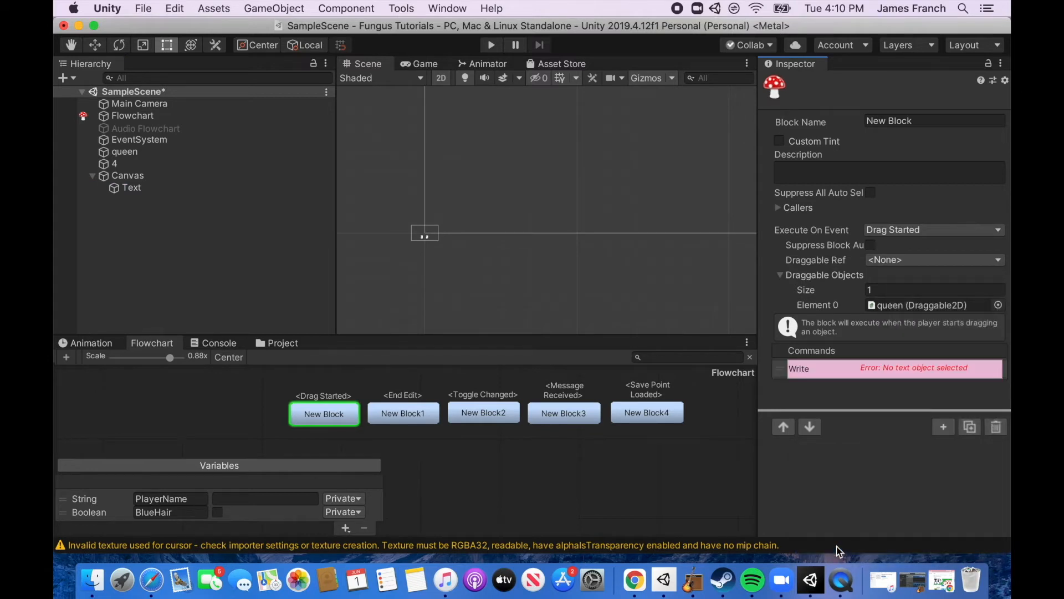
pyautogui.click(862, 370)
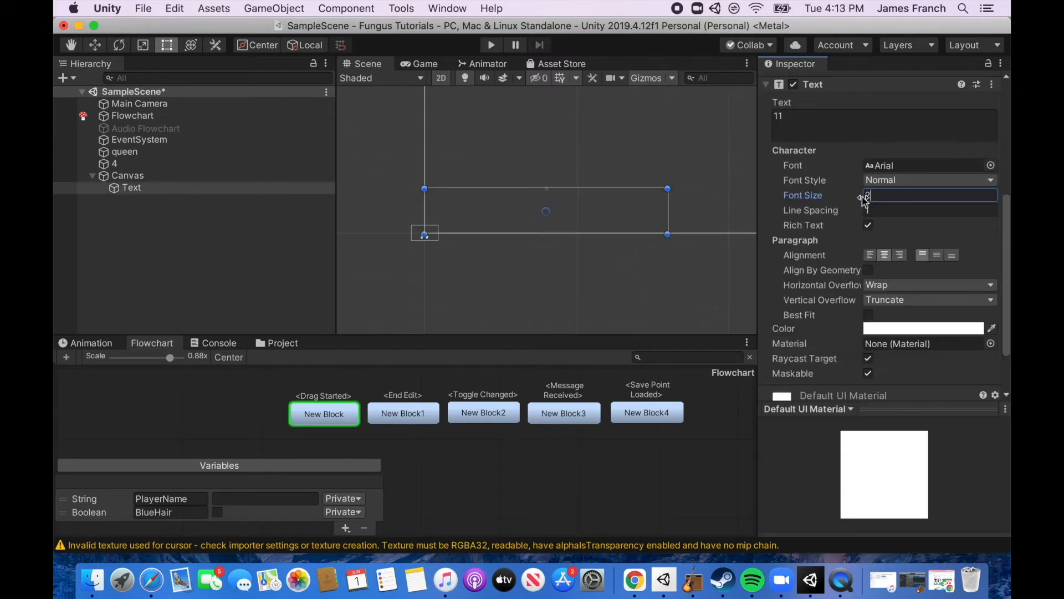
# Set the font size of the Canvas's Text object to 20 and run the scene.
pyautogui.write('20')
pyautogui.click(494, 45)
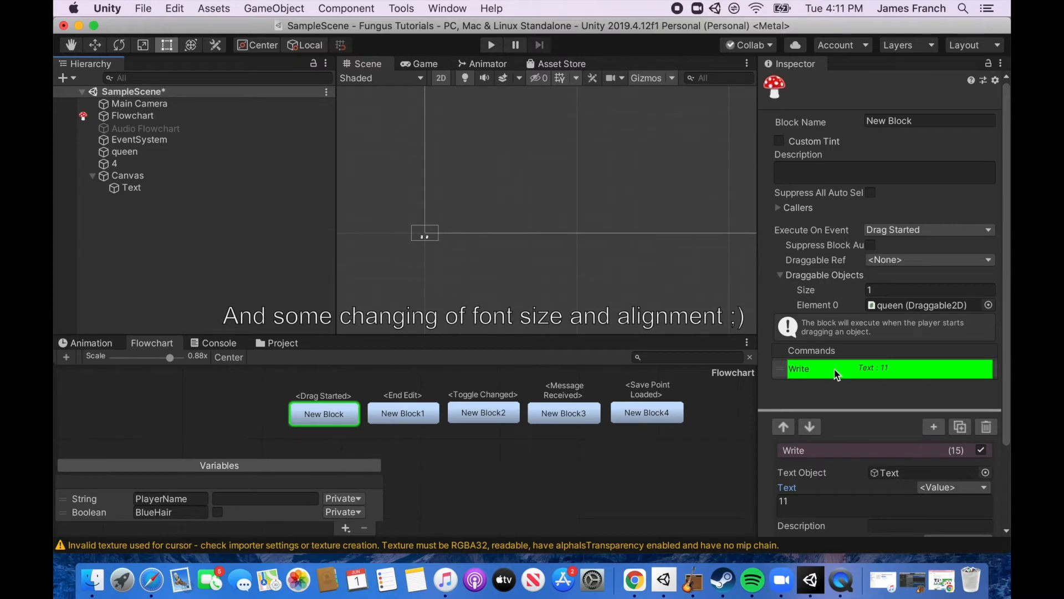
# Play-test the scene by moving the queen card around the game view, and stop playing.
pyautogui.click(491, 44)
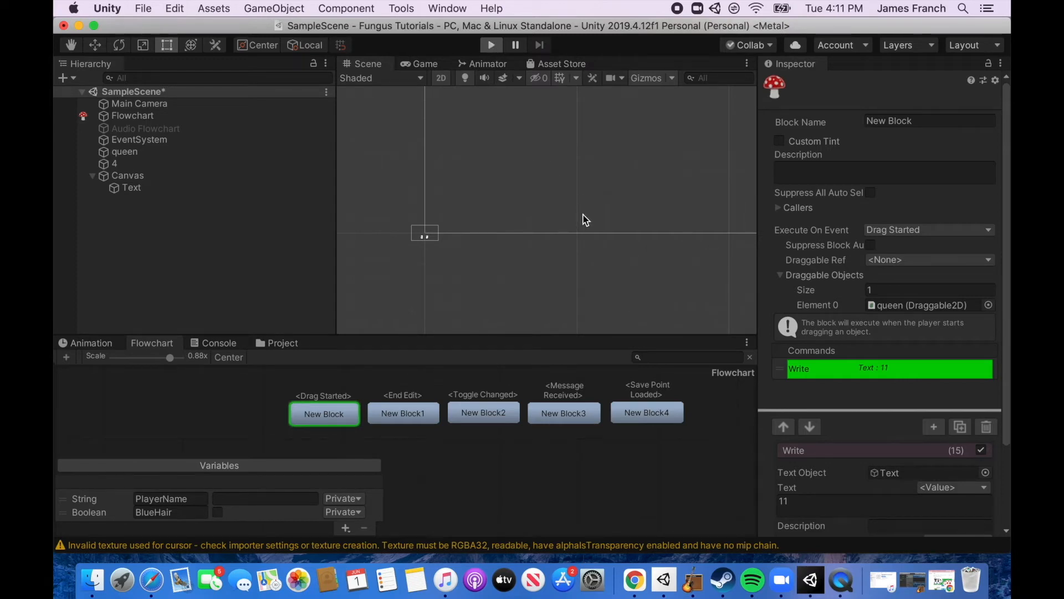
pyautogui.moveTo(448, 299); pyautogui.dragTo(445, 340)
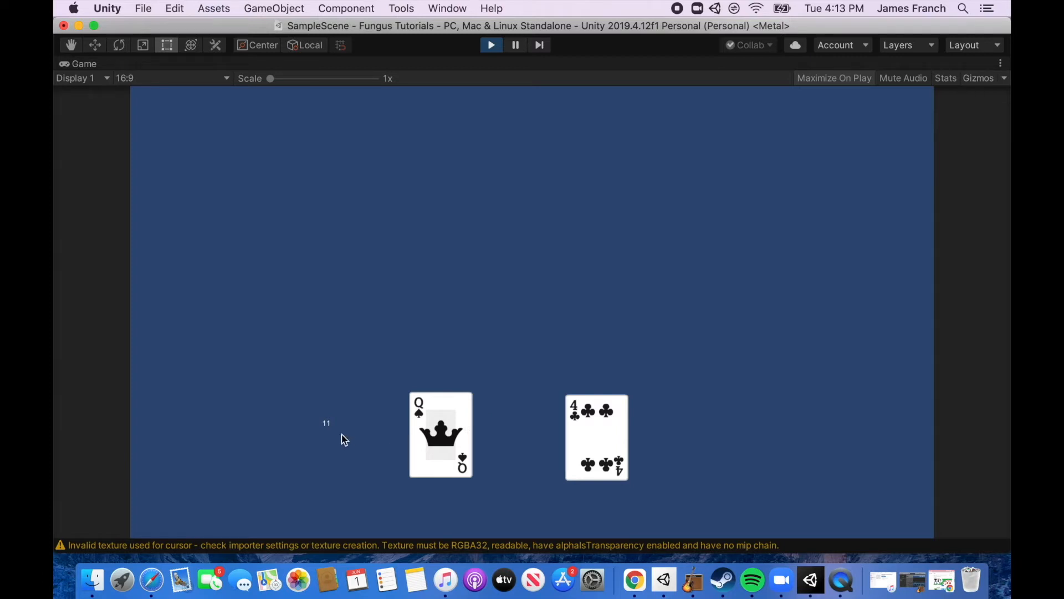
pyautogui.moveTo(452, 439); pyautogui.dragTo(577, 226)
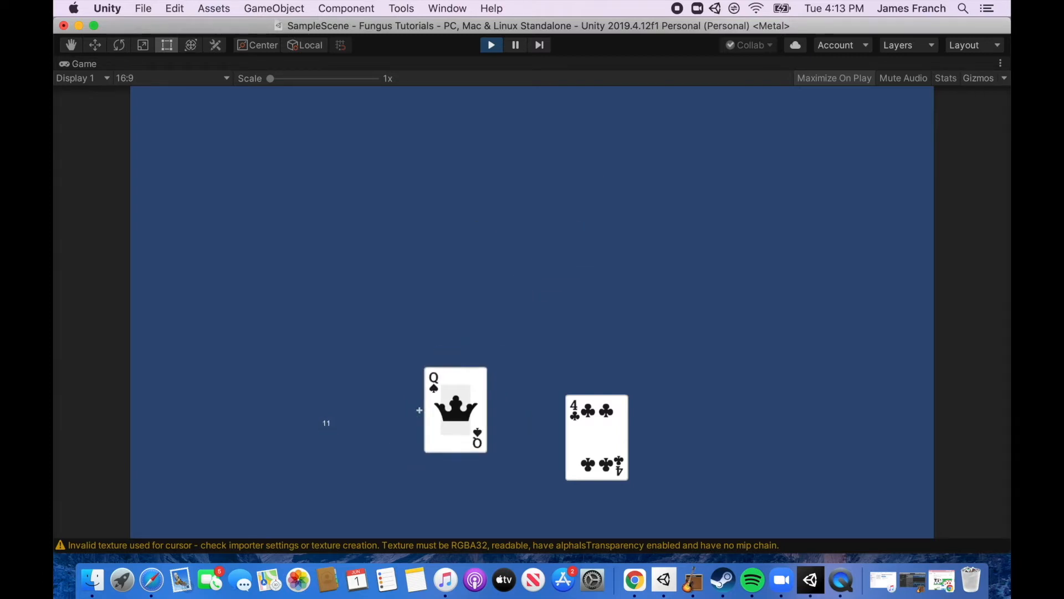
pyautogui.moveTo(442, 440); pyautogui.dragTo(394, 316)
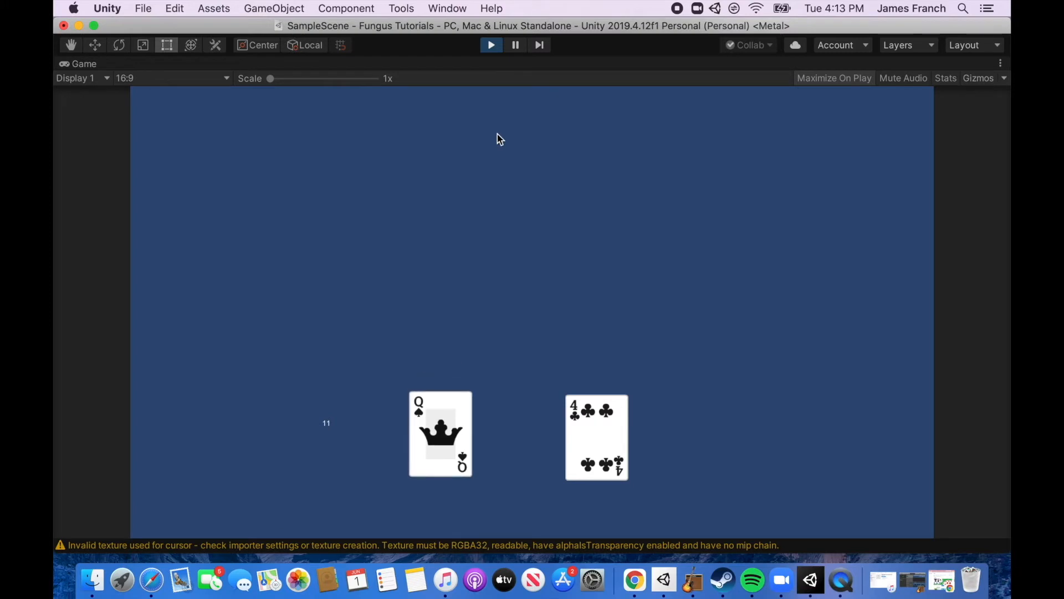
pyautogui.click(491, 45)
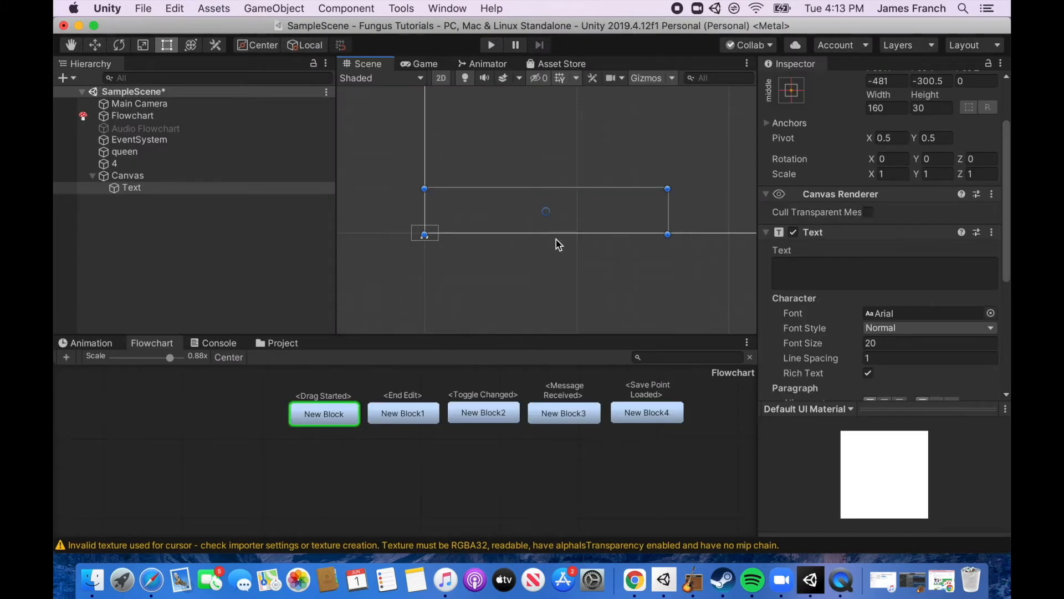
# Anchor the Canvas's Text object to the bottom left with the anchor presets.
pyautogui.click(793, 91)
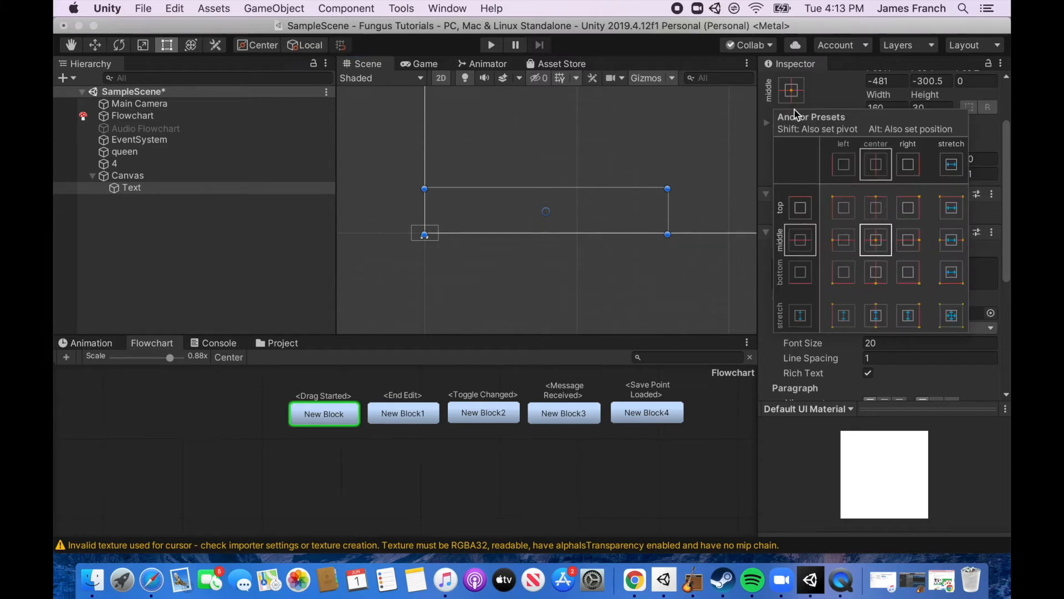
pyautogui.click(843, 275)
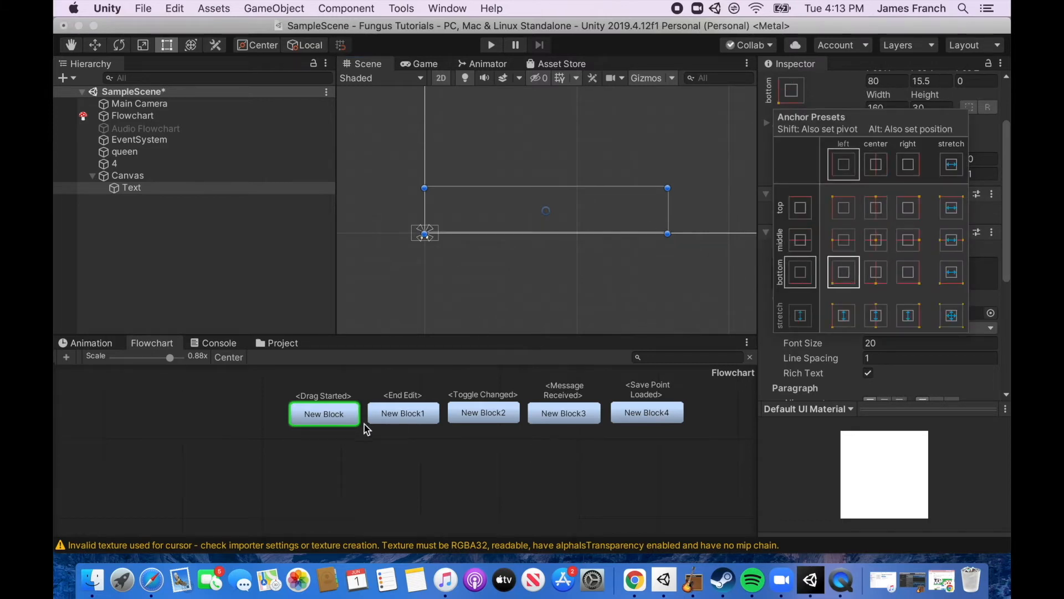
# Select New Block1 and review its Drag Cancelled event, queen draggable object and Write command settings.
pyautogui.click(339, 421)
pyautogui.click(403, 414)
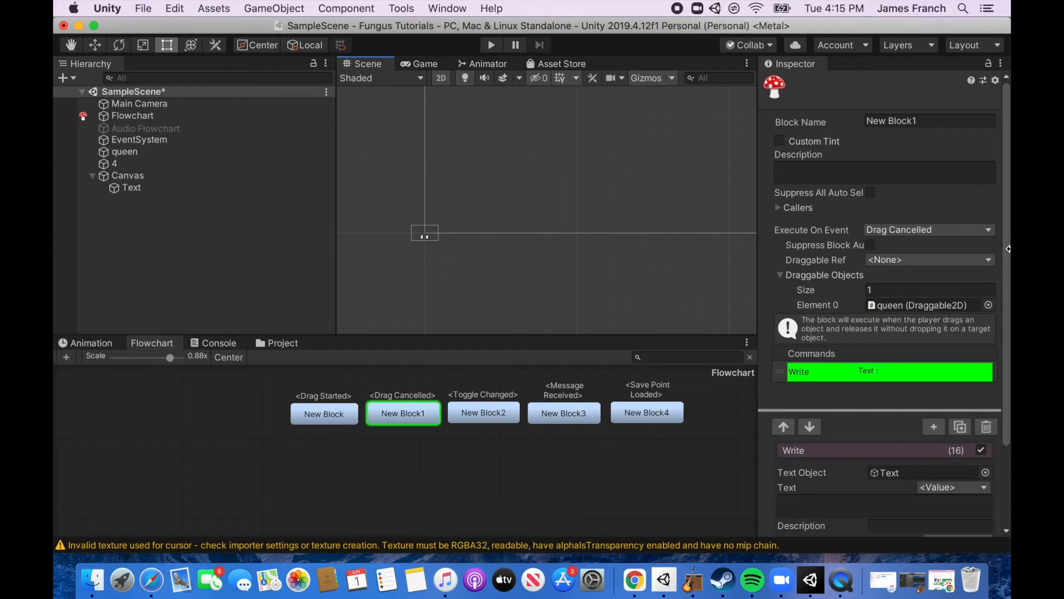
pyautogui.scroll(-1, 959, 225)
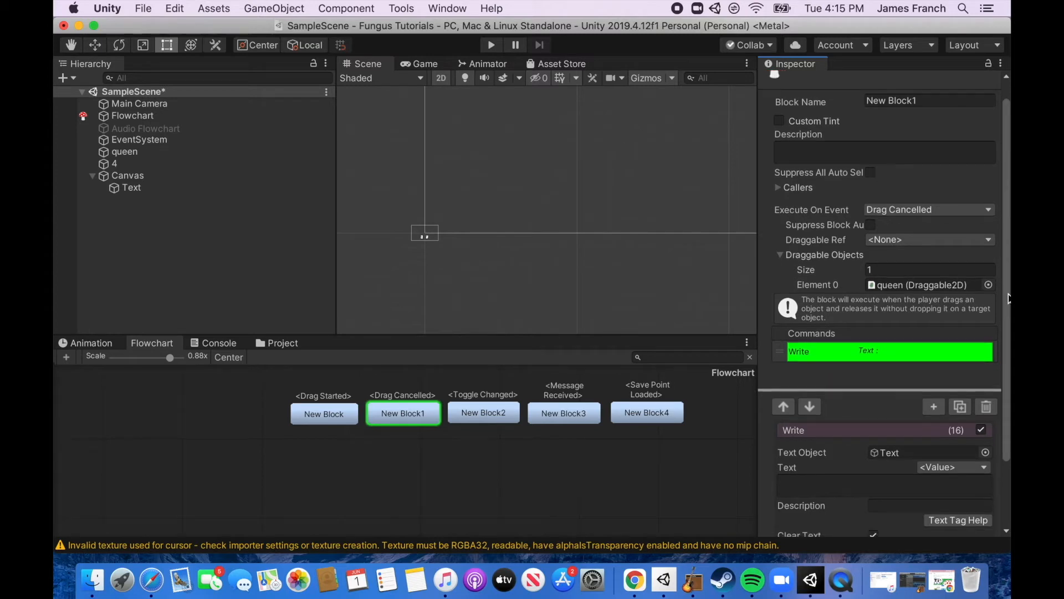
pyautogui.moveTo(1006, 284); pyautogui.dragTo(1004, 318)
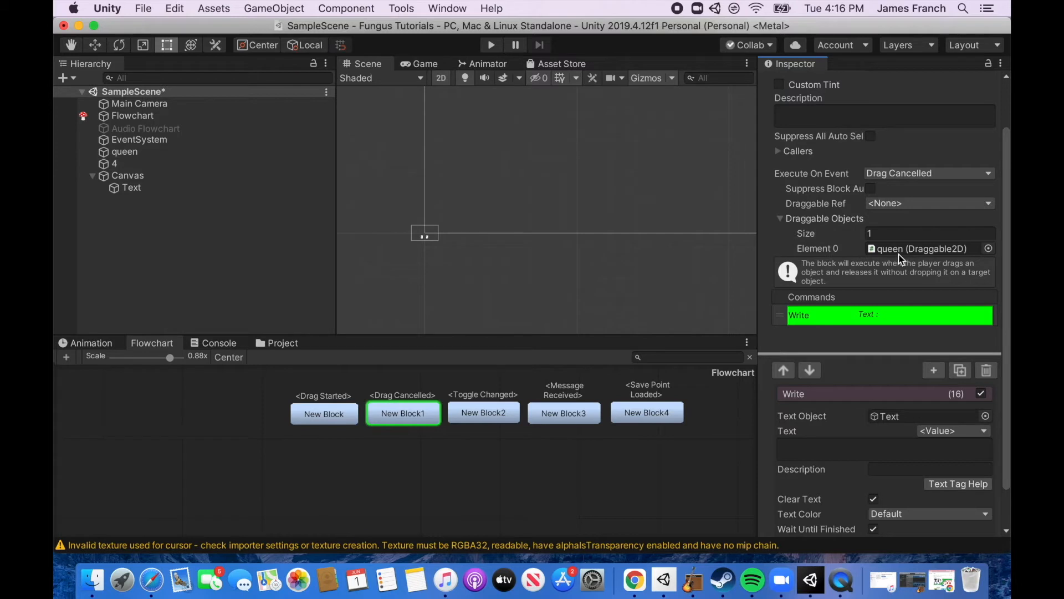
pyautogui.moveTo(1008, 276); pyautogui.dragTo(1009, 311)
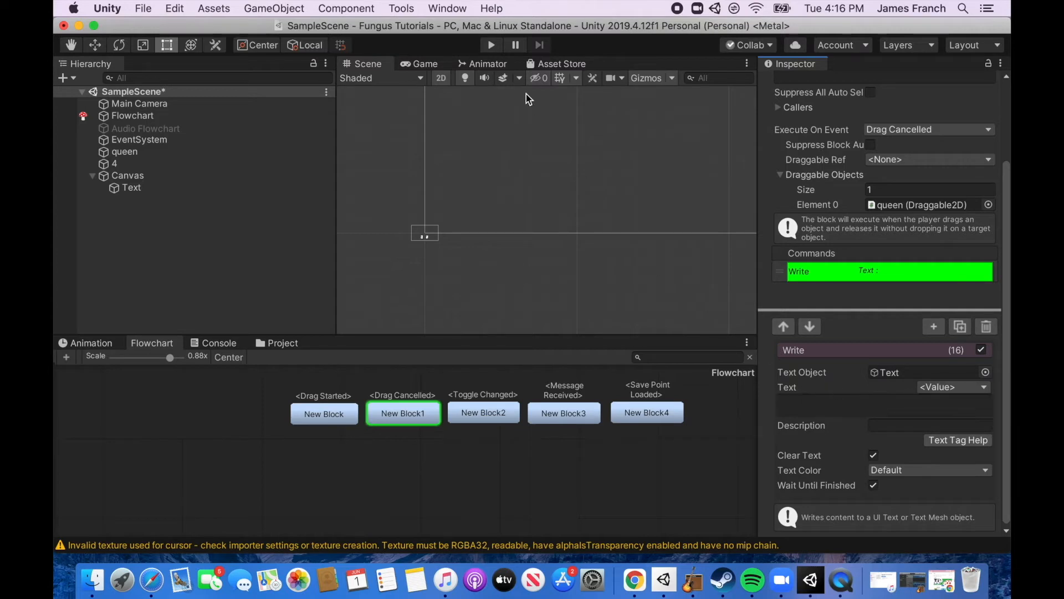
# Play-test the Drag Cancelled block by moving and releasing the queen card twice, and stop playing.
pyautogui.click(491, 46)
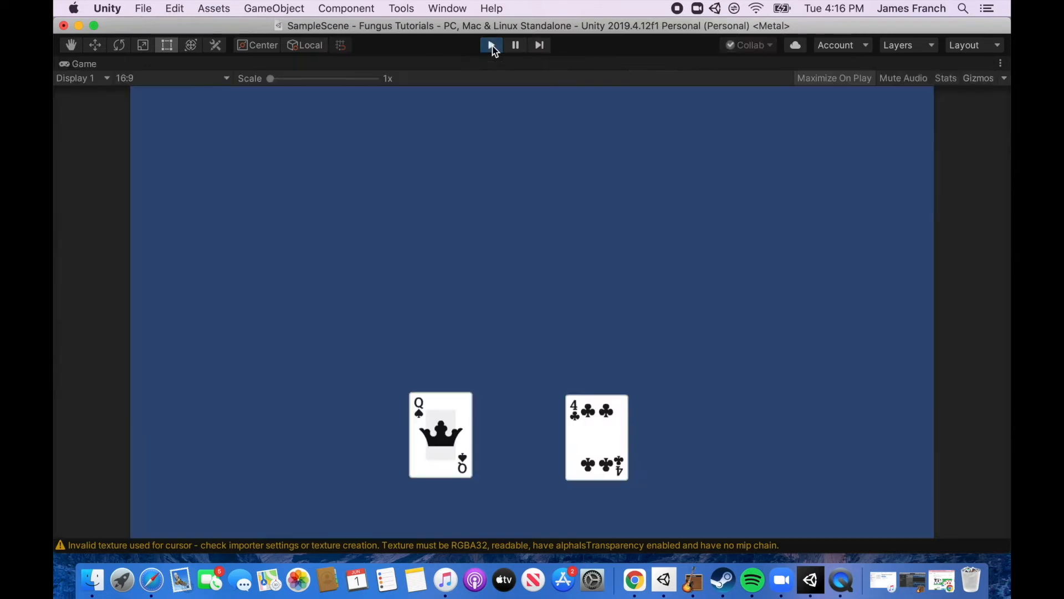
pyautogui.moveTo(443, 441); pyautogui.dragTo(331, 252)
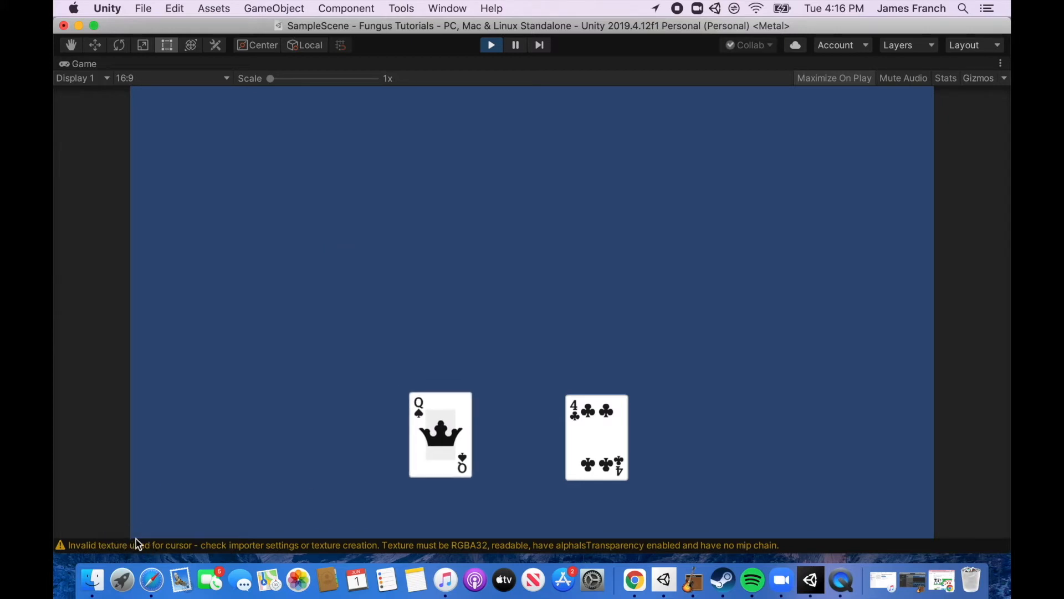
pyautogui.moveTo(464, 476); pyautogui.dragTo(421, 310)
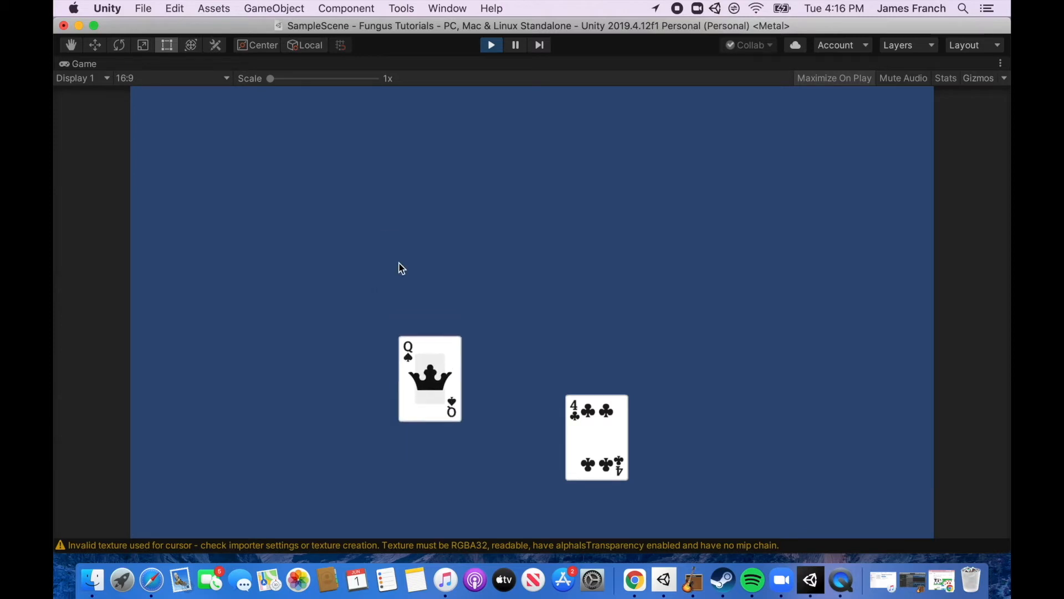
pyautogui.click(492, 45)
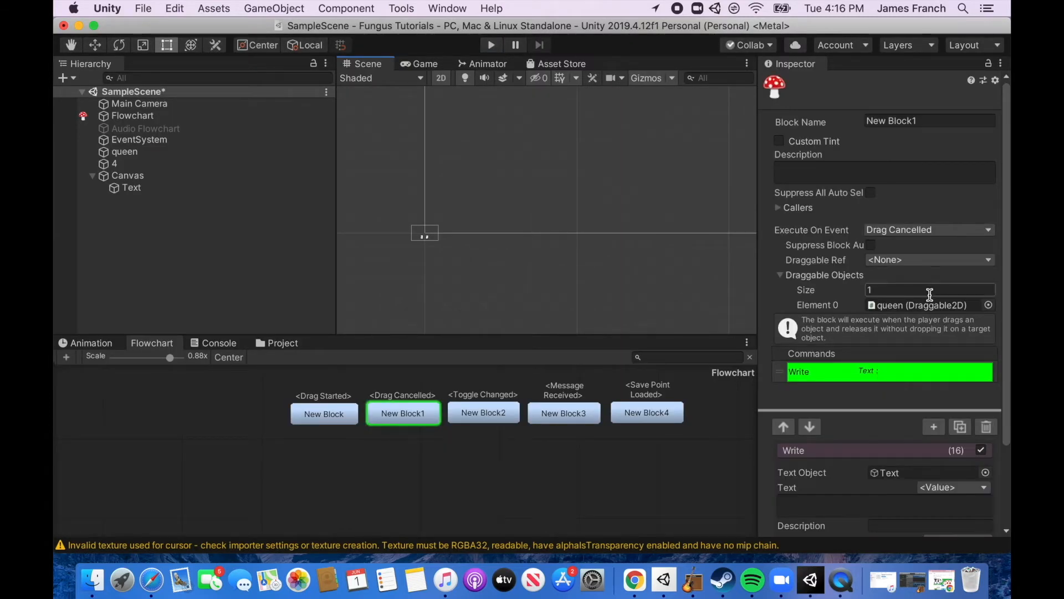
# Frame the Main Camera in the scene and create a Fungus Drag Target Sprite.
pyautogui.click(419, 64)
pyautogui.click(366, 64)
pyautogui.scroll(-3, 551, 159)
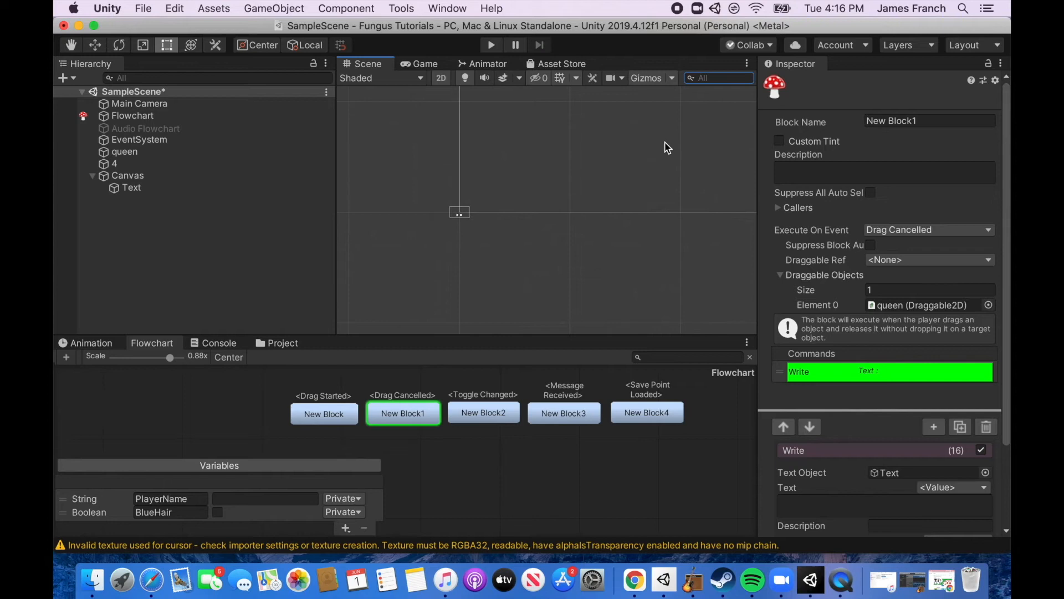
pyautogui.click(119, 105)
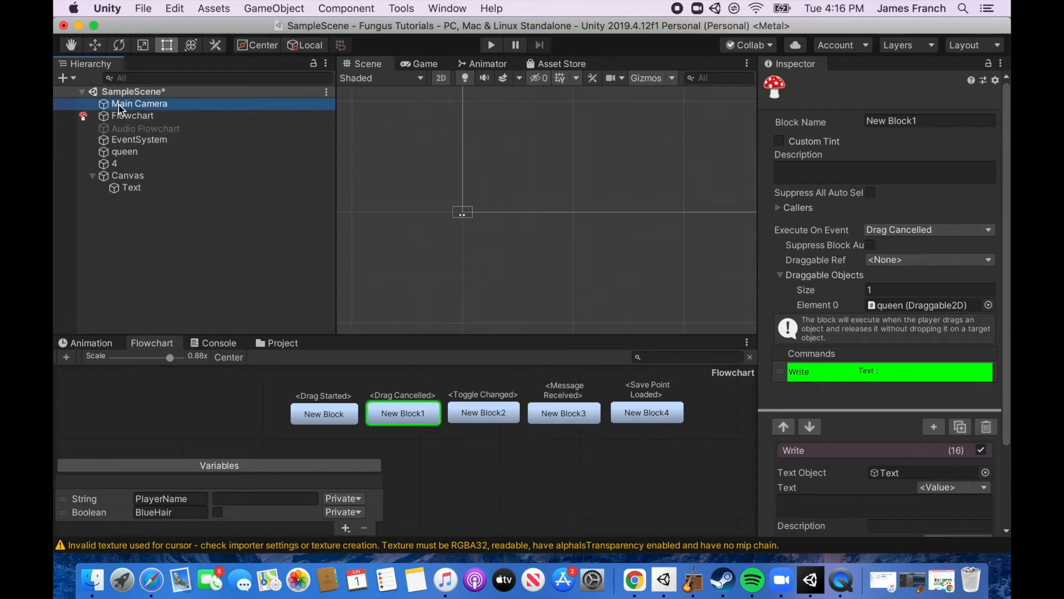
pyautogui.doubleClick(119, 105)
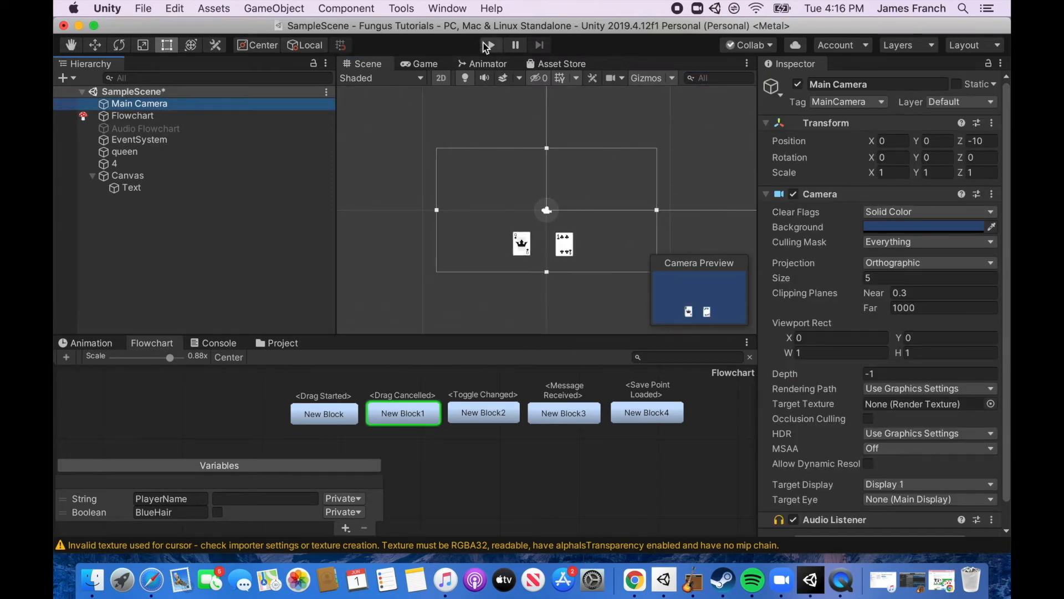
pyautogui.click(402, 10)
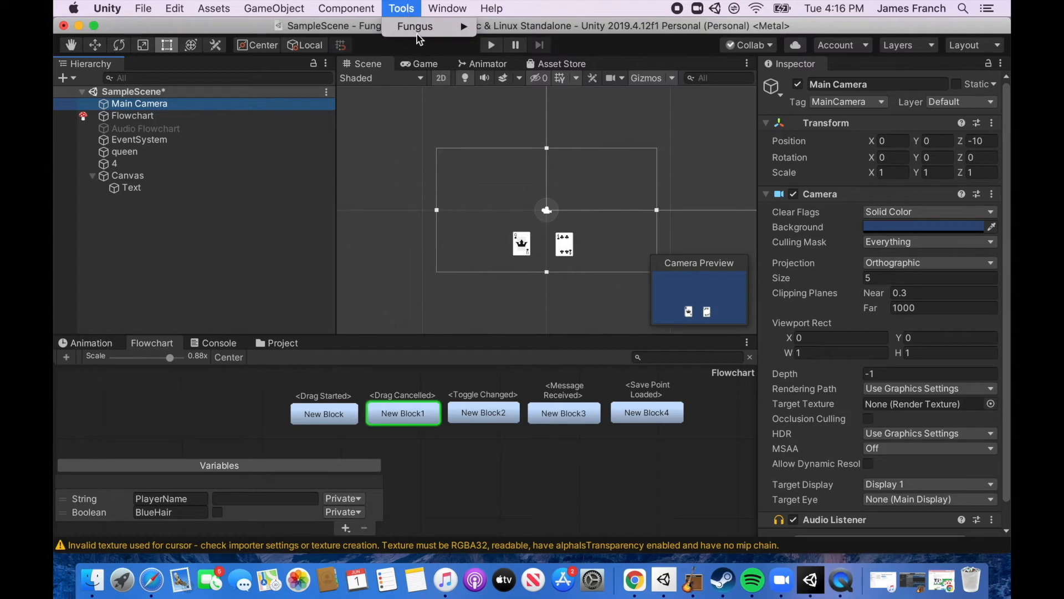
pyautogui.moveTo(420, 28)
pyautogui.moveTo(527, 68)
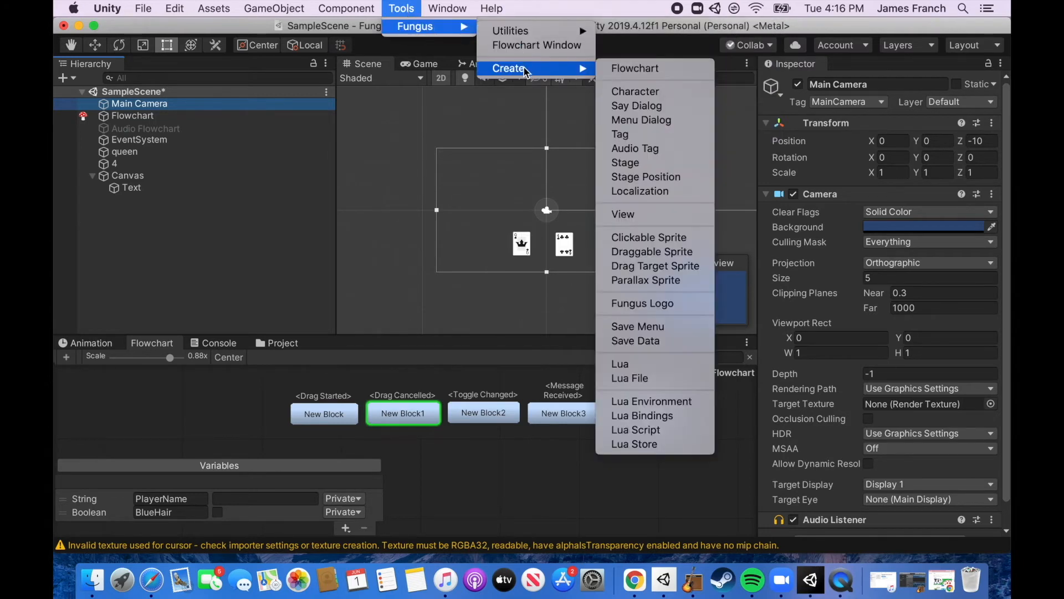
pyautogui.click(644, 267)
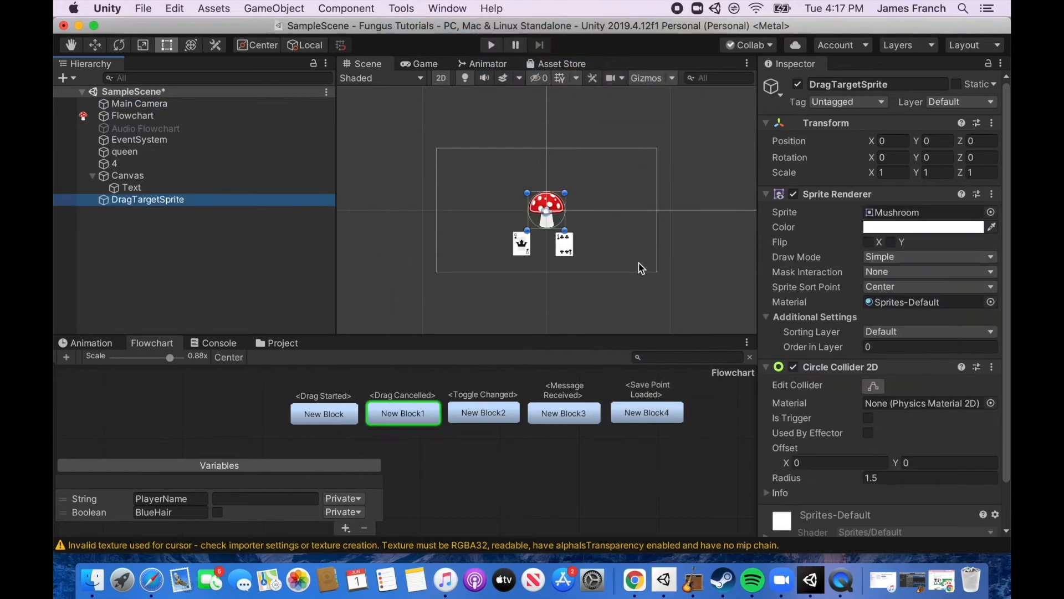
# Change the drag target's sprite to GreyButton.
pyautogui.click(991, 213)
pyautogui.click(198, 72)
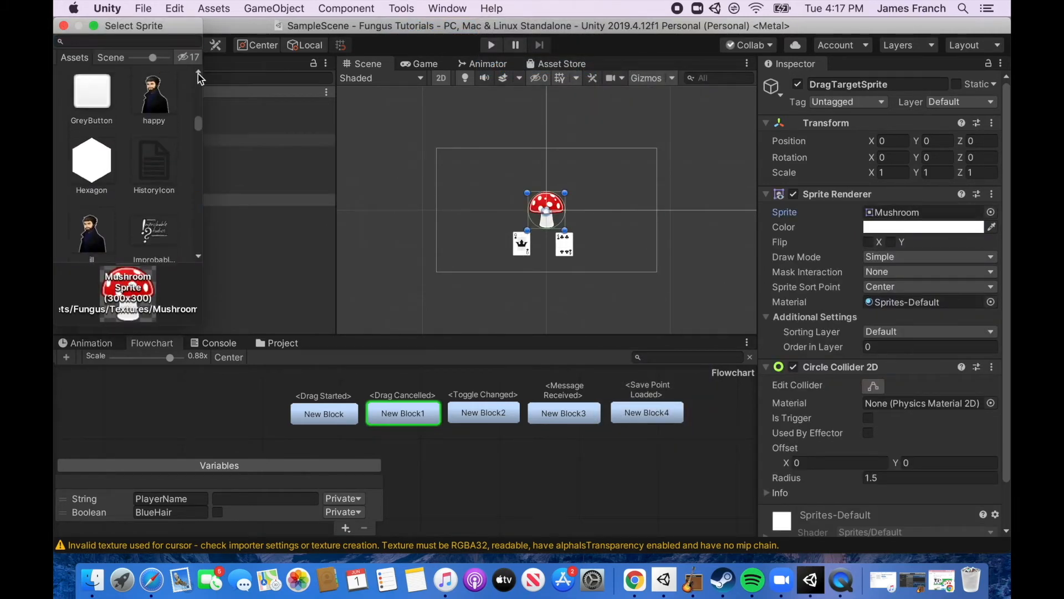
pyautogui.click(95, 169)
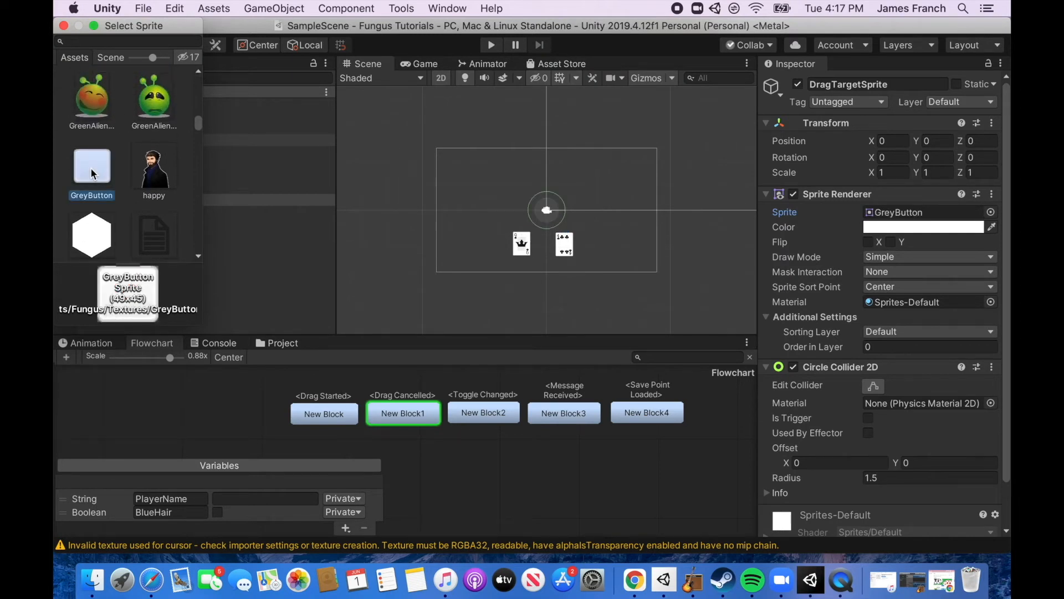
pyautogui.doubleClick(92, 173)
# Stretch the drag target sprite into an upright card shape above the cards, scaled about 3.28 by 5.19.
pyautogui.scroll(-2, 810, 222)
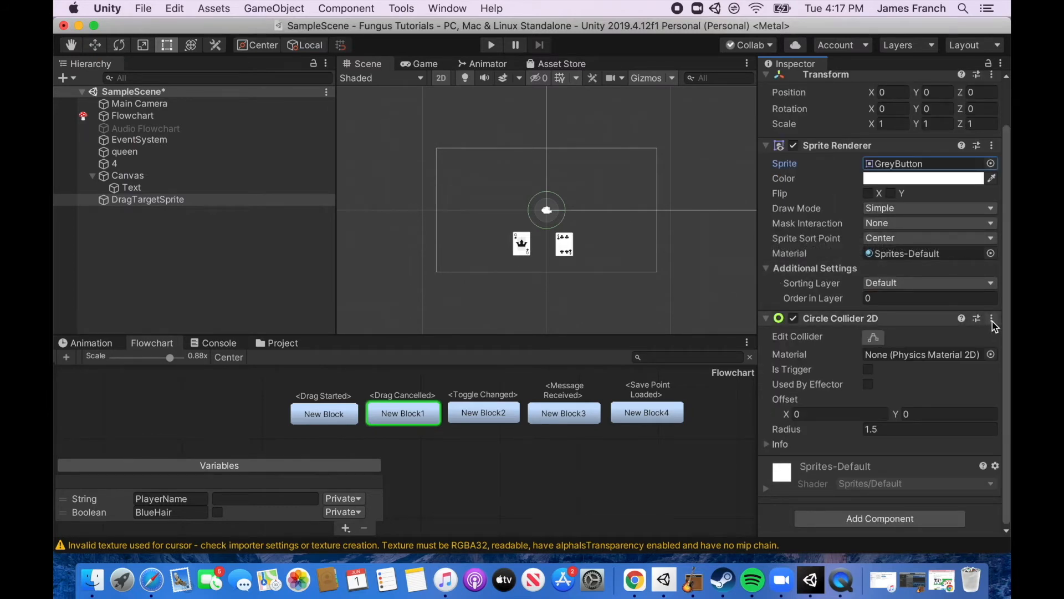
pyautogui.scroll(8, 561, 217)
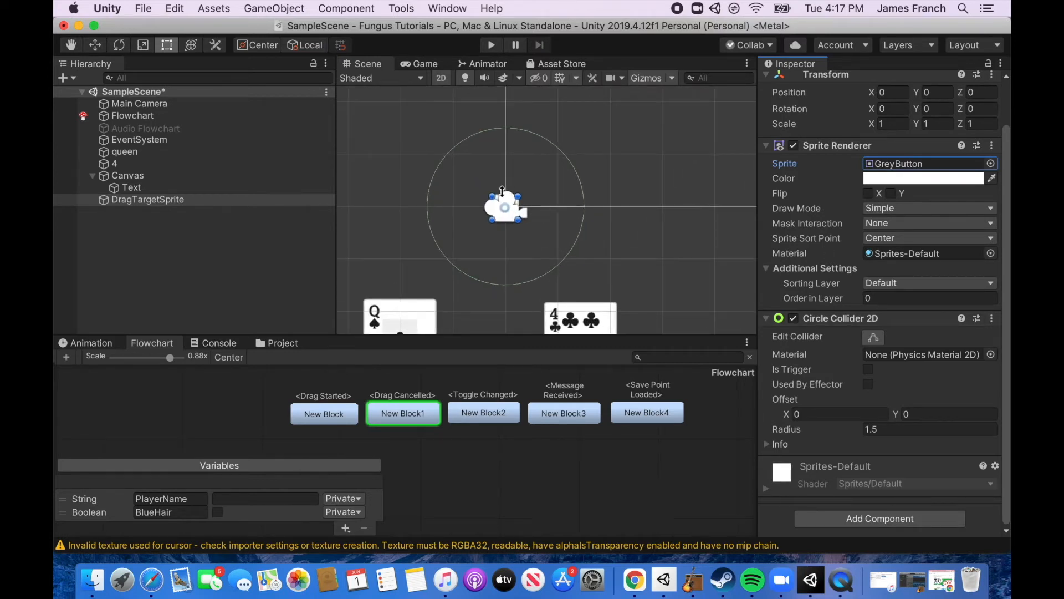
pyautogui.moveTo(504, 193); pyautogui.dragTo(503, 100)
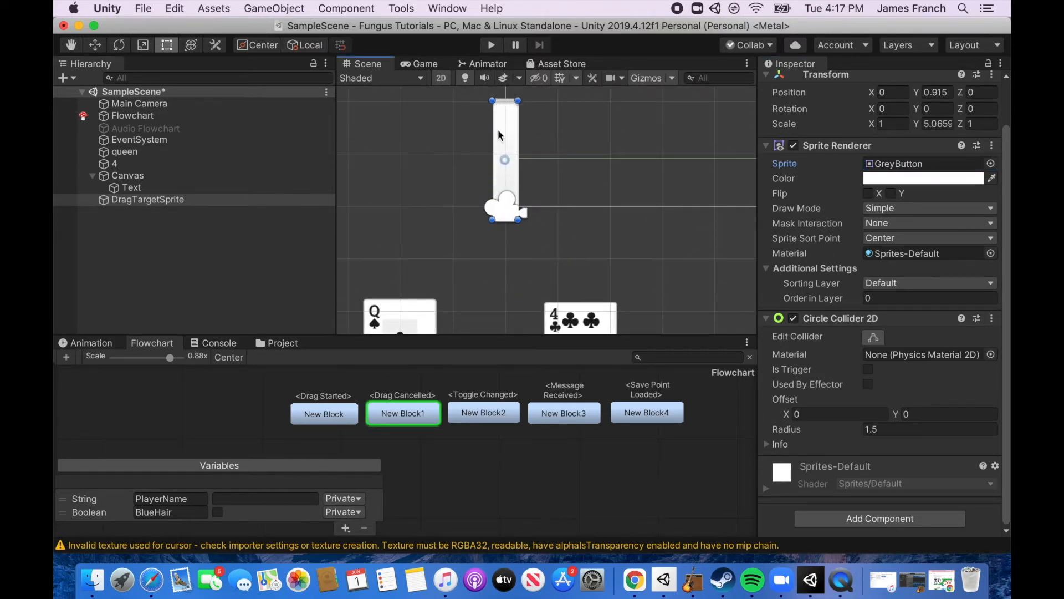
pyautogui.moveTo(493, 157); pyautogui.dragTo(452, 157)
pyautogui.moveTo(518, 158)
pyautogui.mouseDown()
pyautogui.moveTo(583, 159)
pyautogui.moveTo(536, 160)
pyautogui.mouseUp()
pyautogui.moveTo(487, 221); pyautogui.dragTo(488, 224)
# Replace the drag target's Circle Collider 2D with a Box Collider 2D.
pyautogui.click(992, 318)
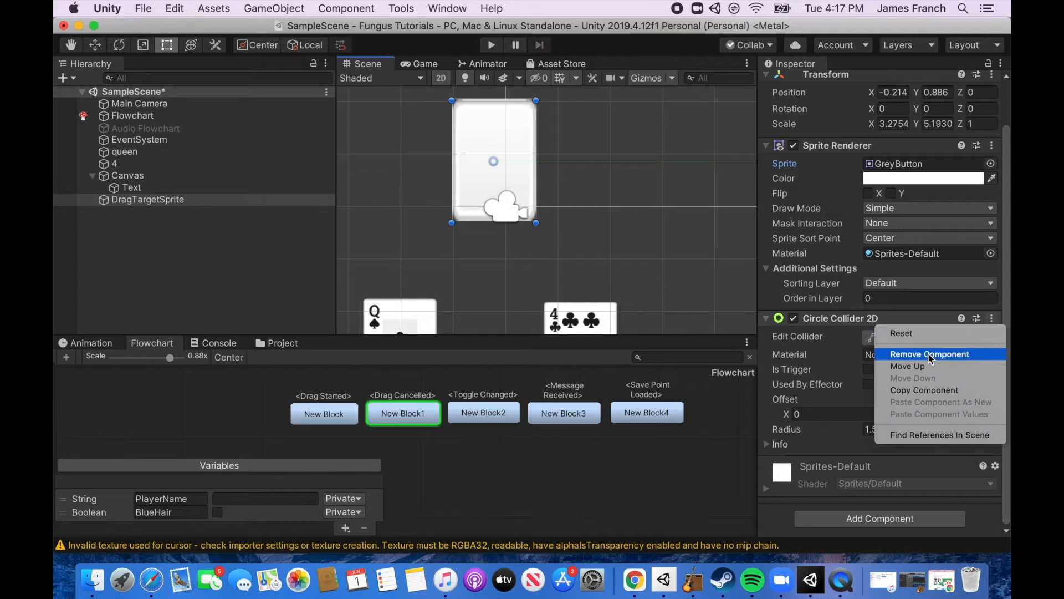
pyautogui.click(931, 354)
pyautogui.click(868, 423)
pyautogui.write('Bo')
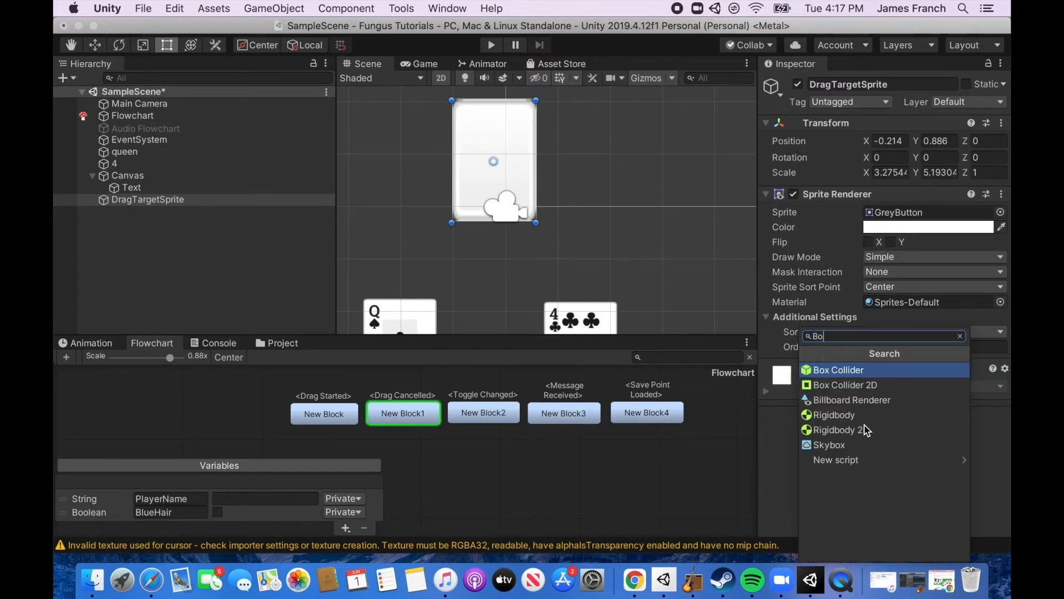
pyautogui.click(853, 386)
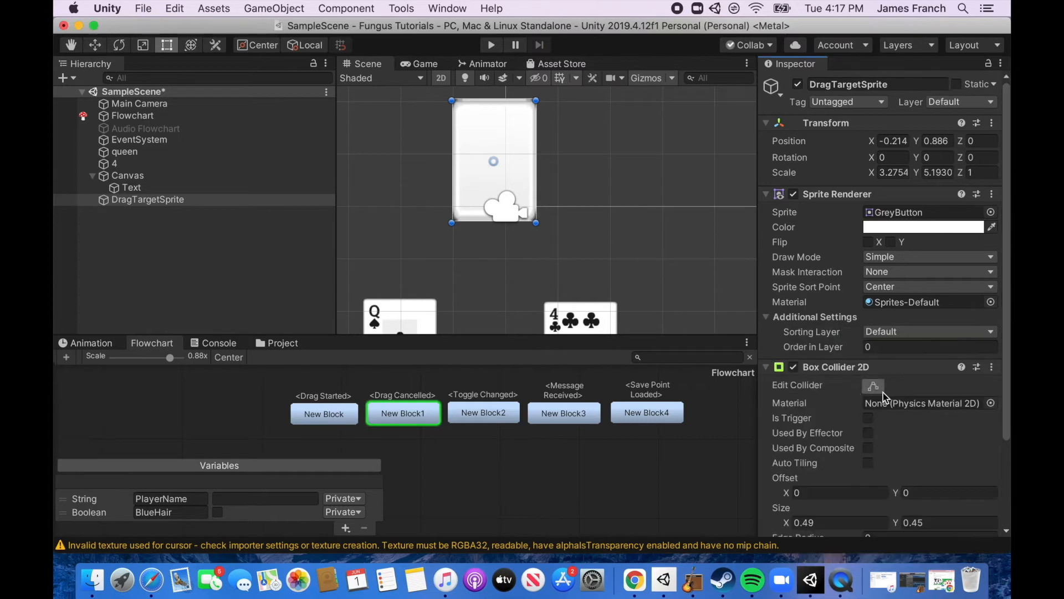
# Put the drag target's Box Collider 2D into edit mode and try its Is Trigger option.
pyautogui.click(876, 387)
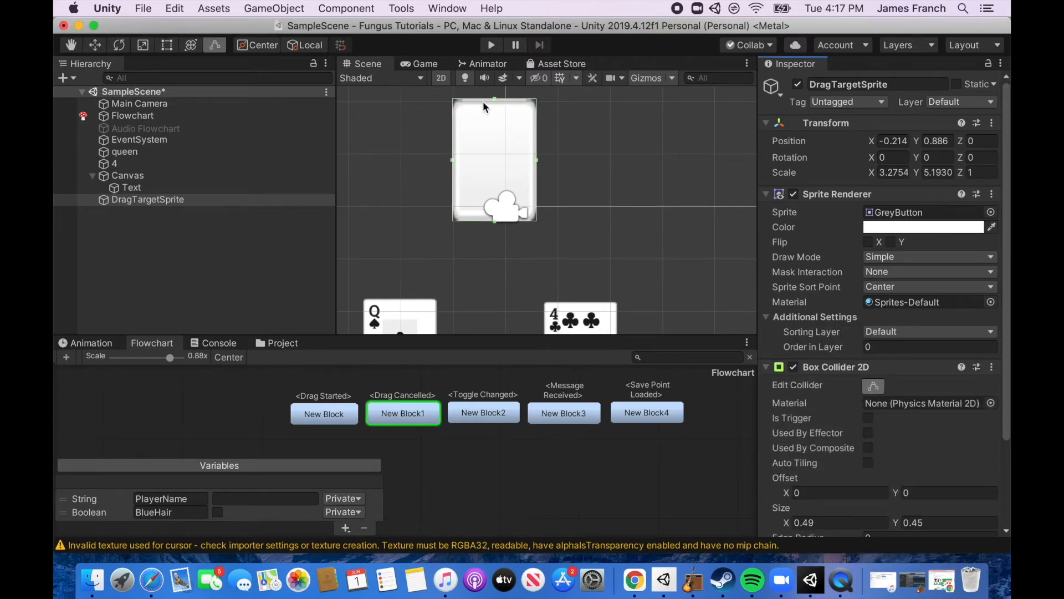
pyautogui.scroll(-4, 881, 333)
pyautogui.click(868, 310)
pyautogui.moveTo(1008, 306); pyautogui.dragTo(1009, 209)
pyautogui.click(868, 419)
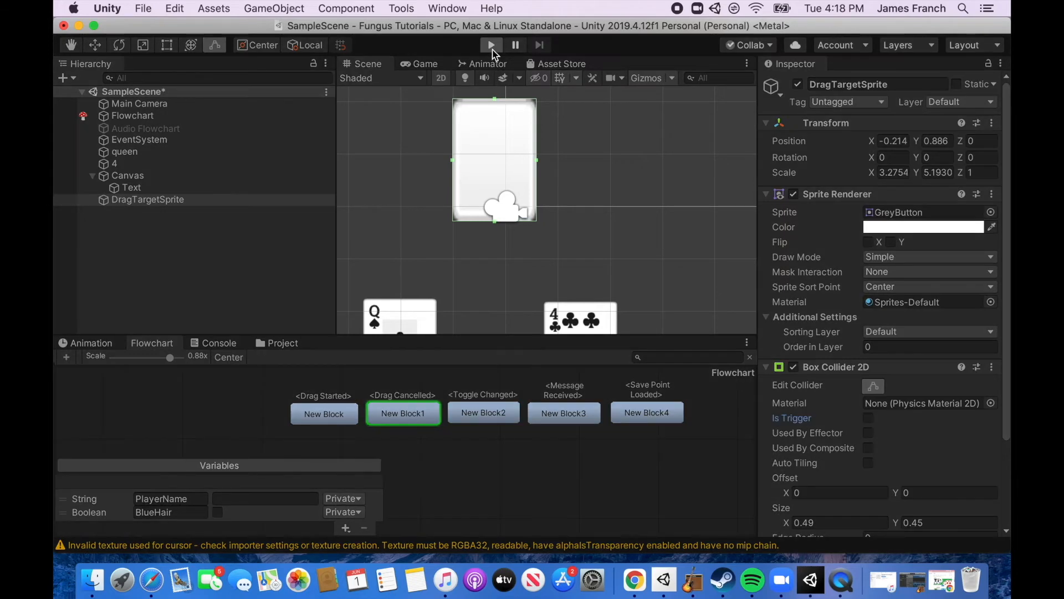
# Play-test the drag target by moving the queen card onto it twice, and stop playing.
pyautogui.click(491, 45)
pyautogui.moveTo(439, 432); pyautogui.dragTo(526, 272)
pyautogui.moveTo(440, 440); pyautogui.dragTo(535, 241)
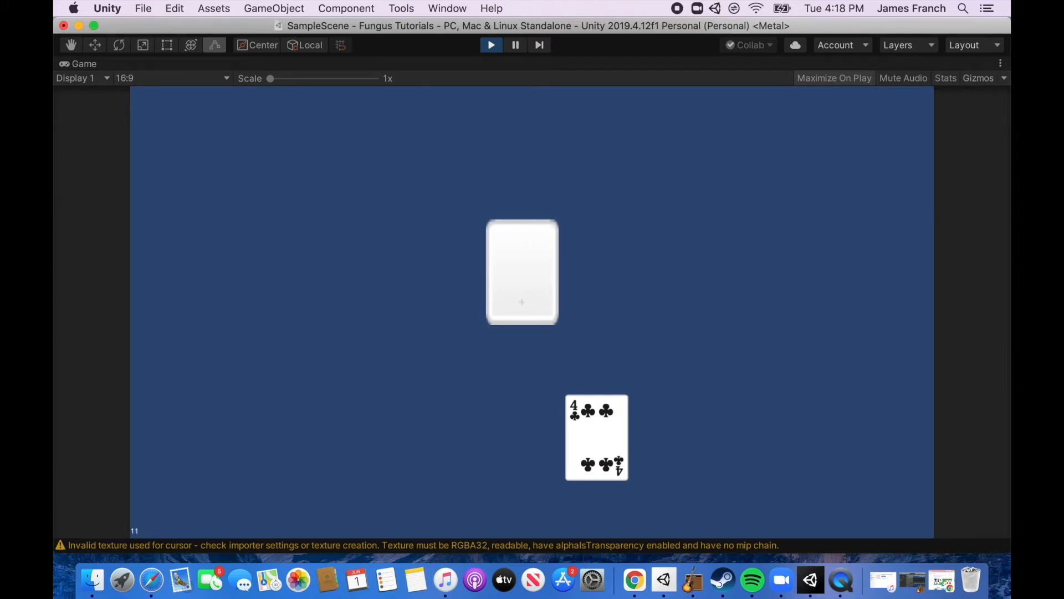
pyautogui.click(494, 48)
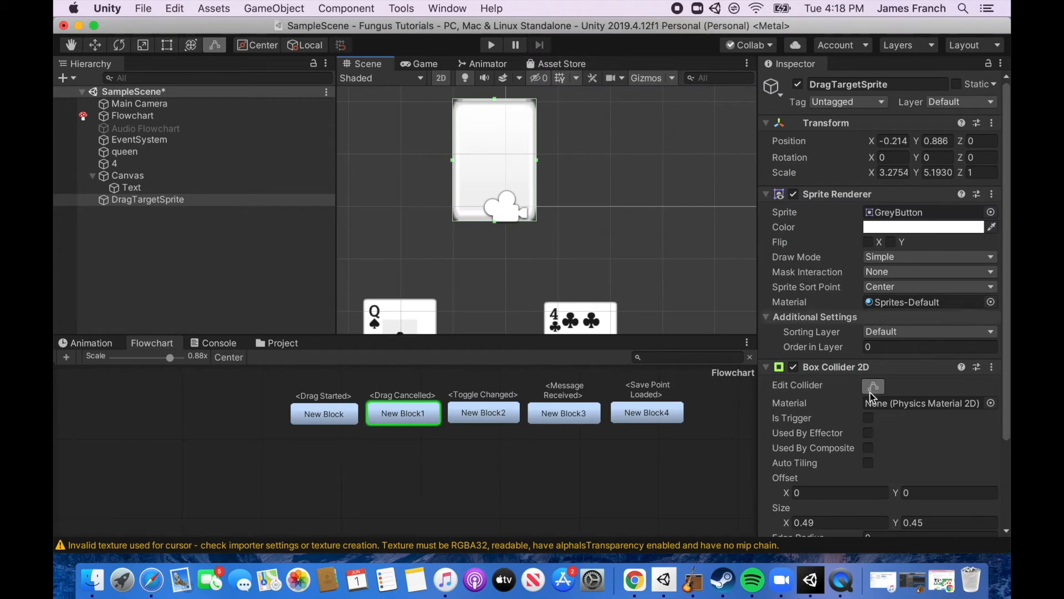
# Set the Body Type of the queen card's Rigidbody 2D to Dynamic.
pyautogui.scroll(-10, 1002, 269)
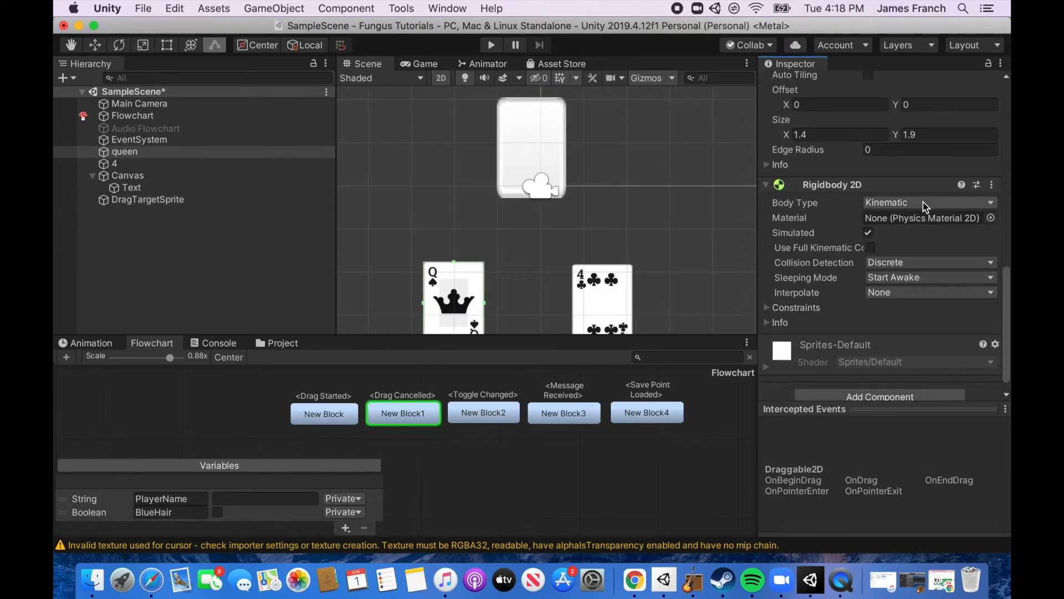
pyautogui.click(923, 204)
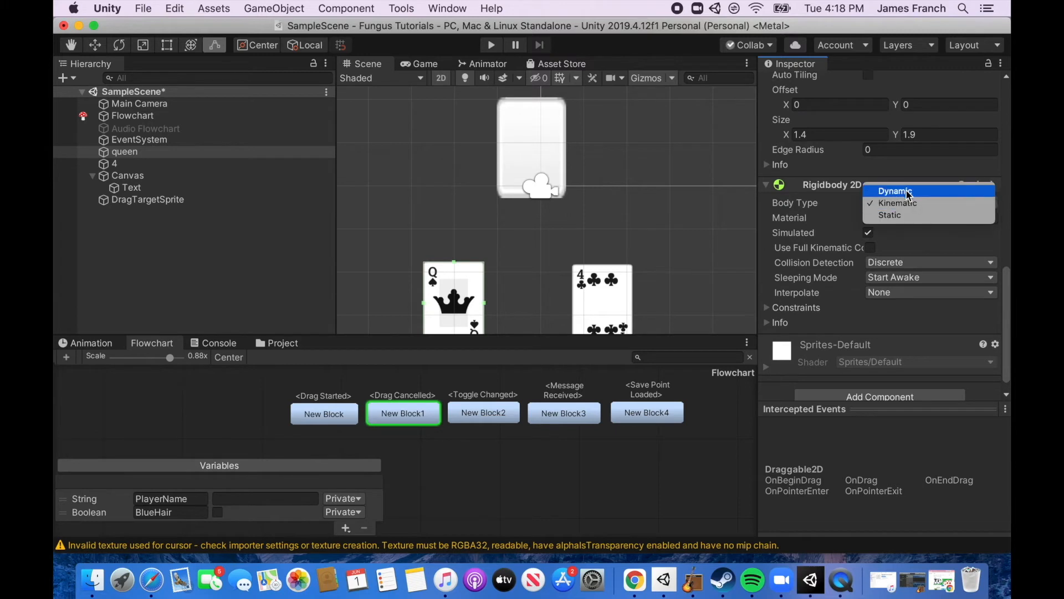
pyautogui.click(909, 192)
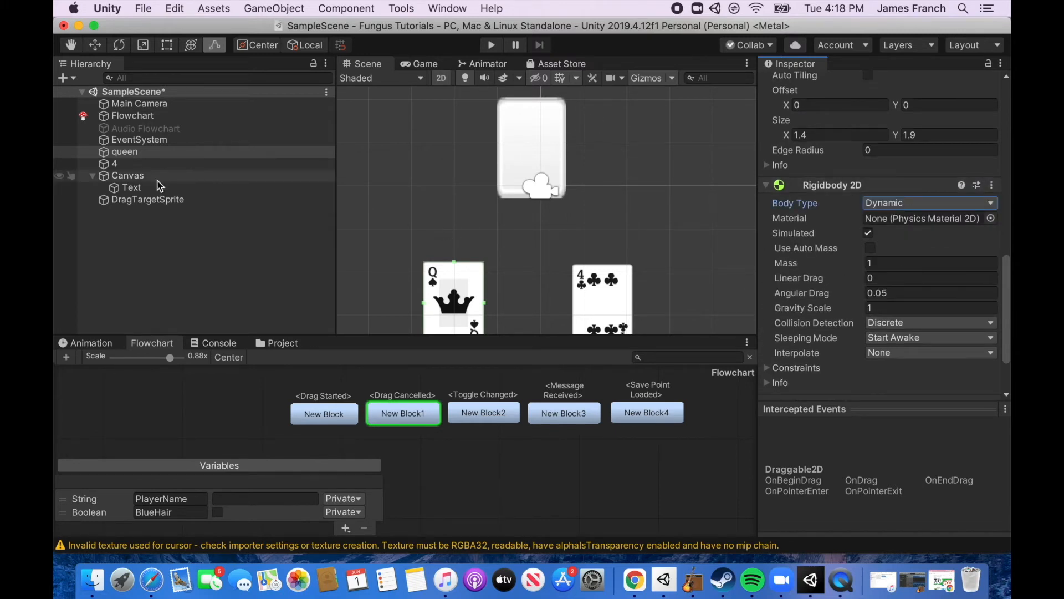
# Switch the drag target's Is Trigger option on and off again, and briefly play-test the scene.
pyautogui.click(138, 202)
pyautogui.click(868, 310)
pyautogui.click(868, 310)
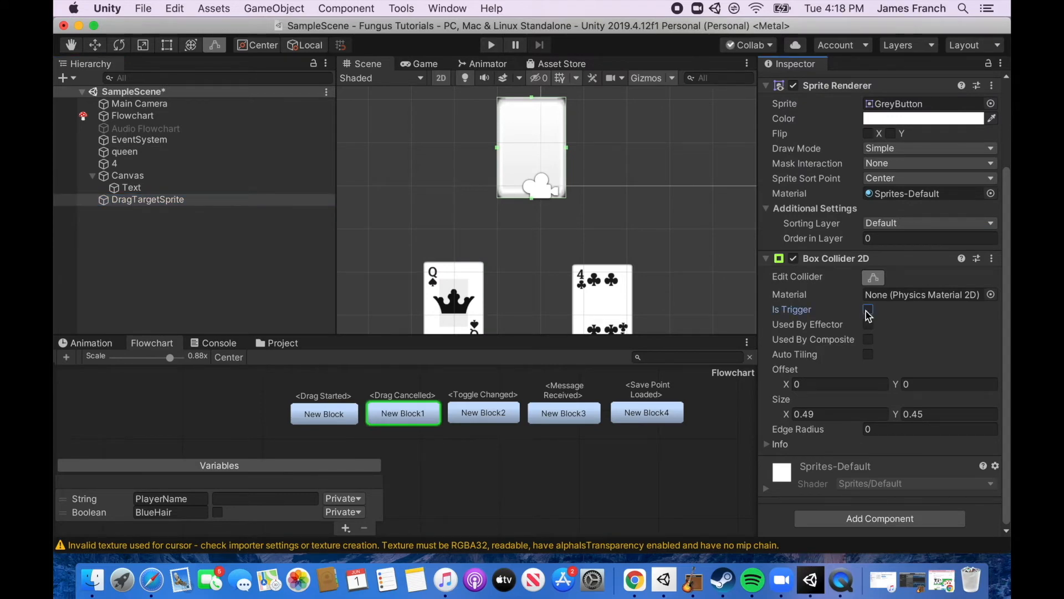
pyautogui.click(491, 45)
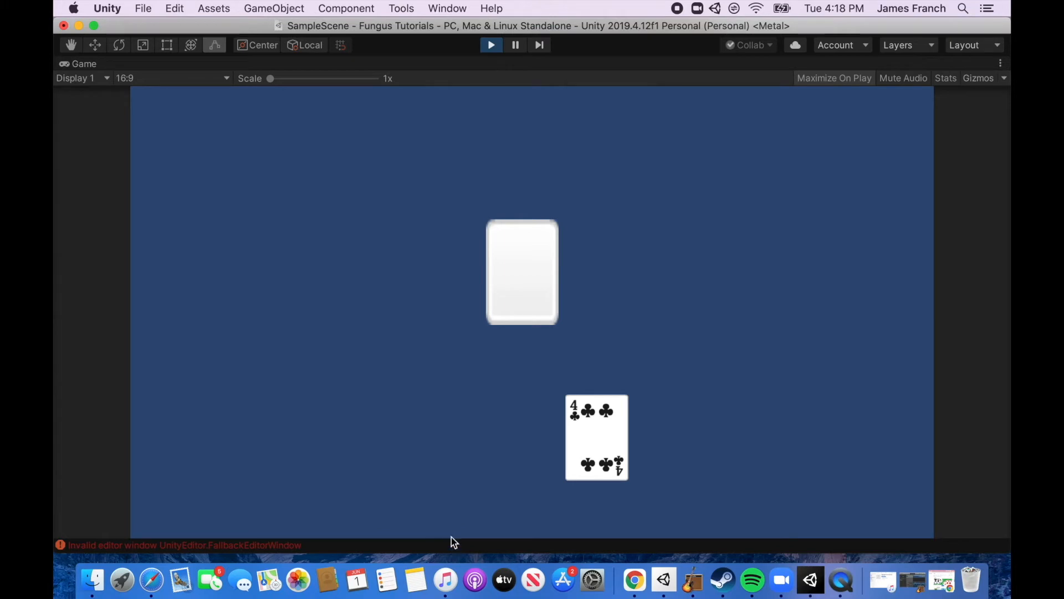
pyautogui.click(491, 47)
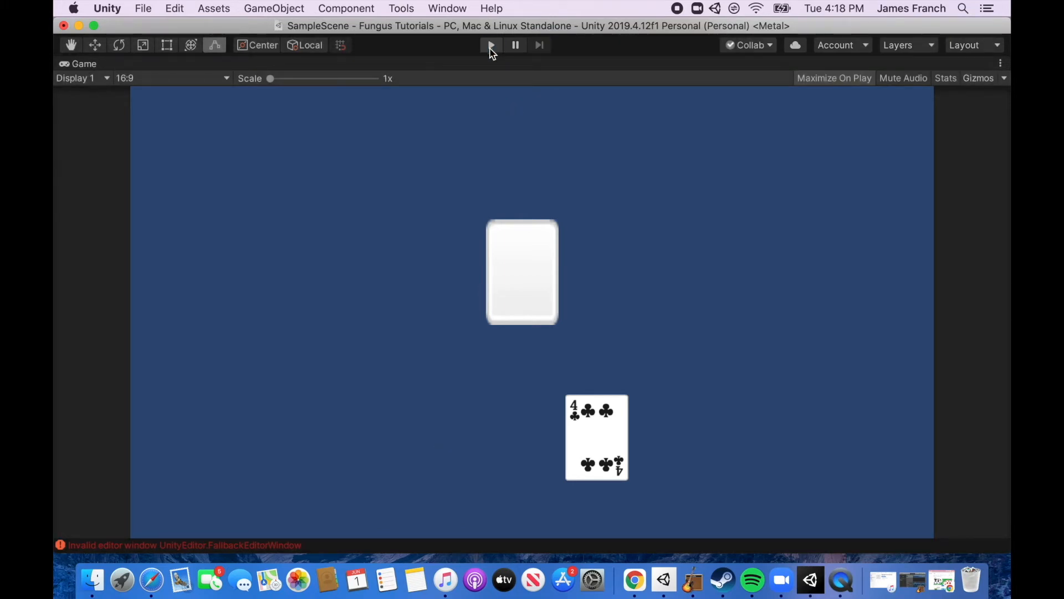
# Set the Gravity Scale of the queen's Rigidbody 2D to 0 and play-test moving the queen card upward.
pyautogui.click(119, 152)
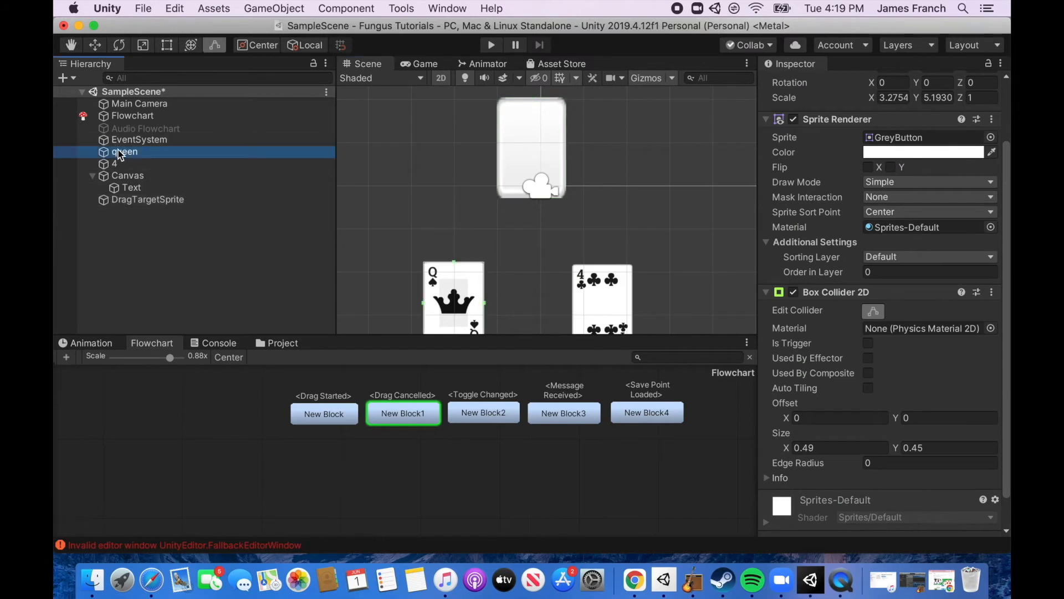
pyautogui.scroll(-10, 998, 185)
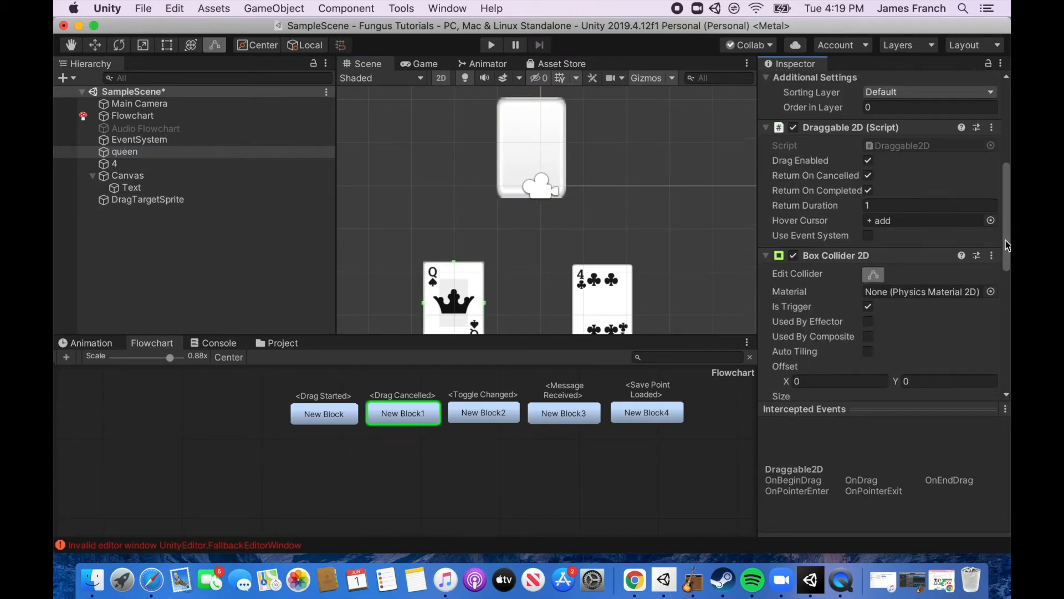
pyautogui.click(877, 264)
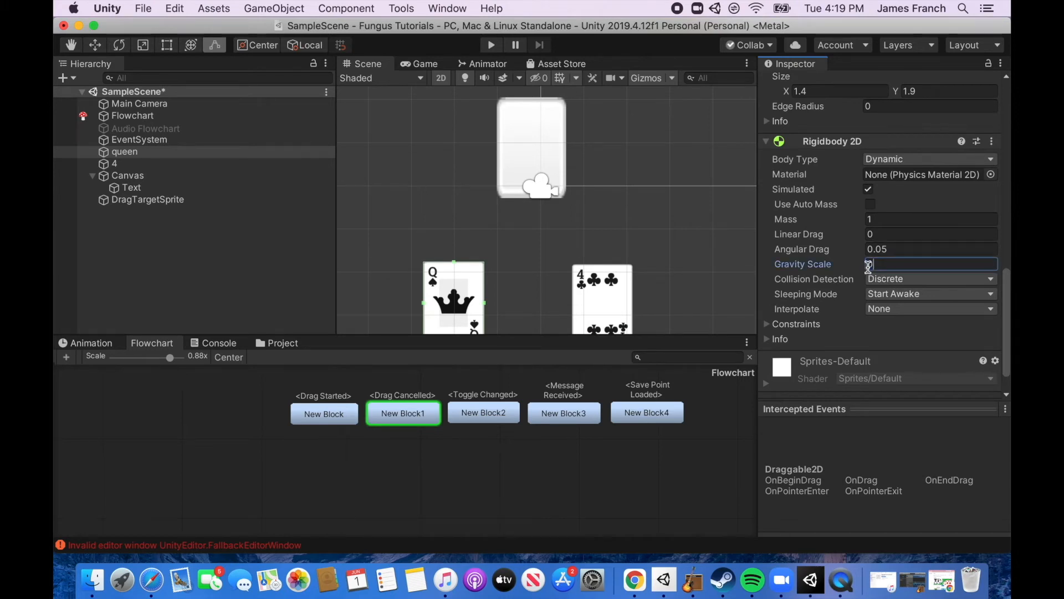
pyautogui.click(491, 45)
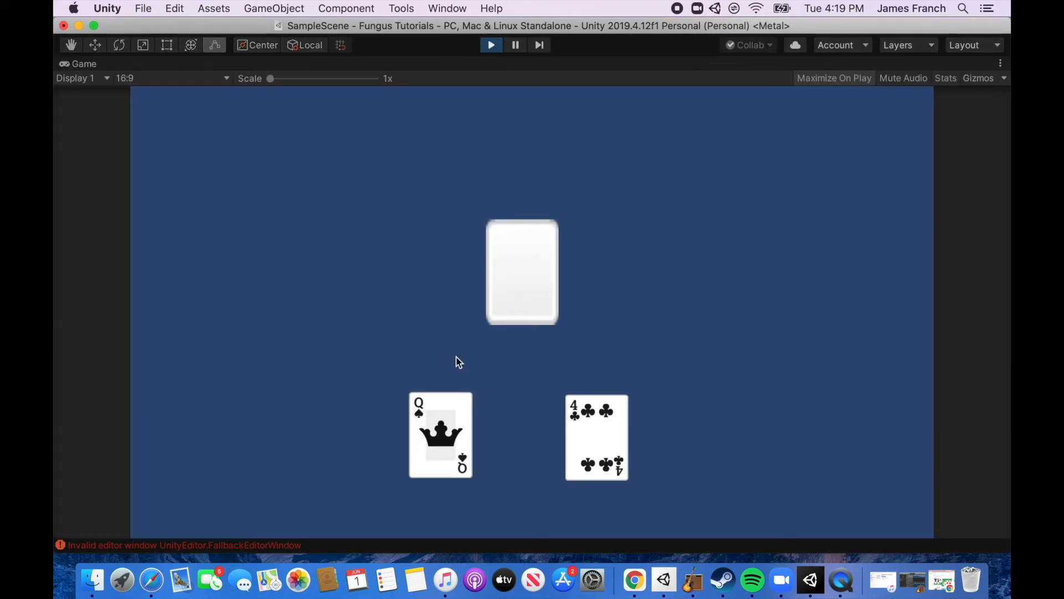
pyautogui.moveTo(447, 430); pyautogui.dragTo(451, 285)
pyautogui.click(492, 46)
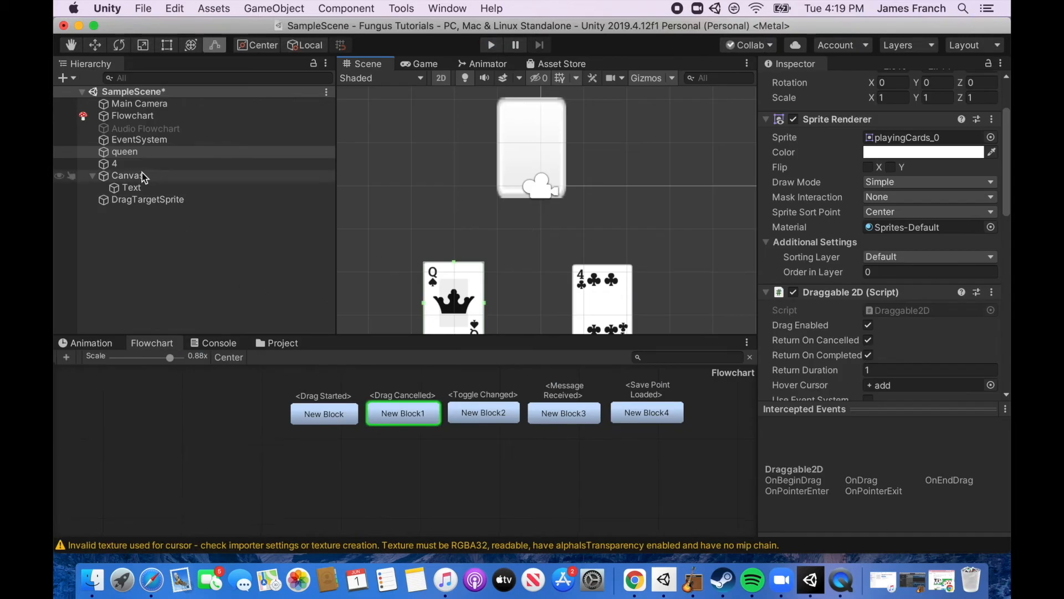
# Turn off Is Trigger on the queen's Box Collider 2D and play-test moving the queen card around.
pyautogui.scroll(-10, 1002, 294)
pyautogui.scroll(2, 1006, 254)
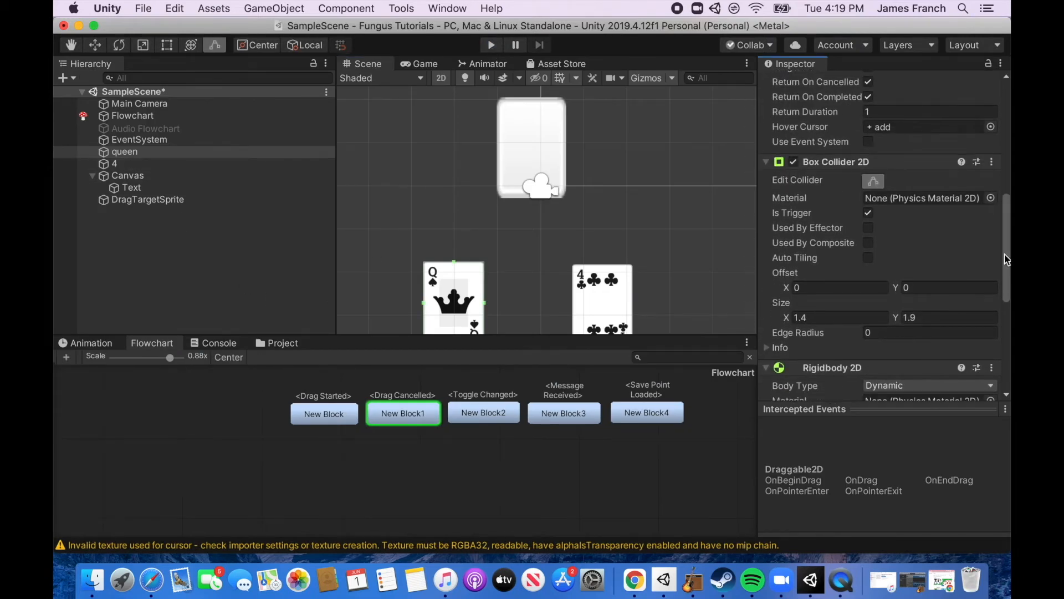
pyautogui.click(868, 214)
pyautogui.click(492, 47)
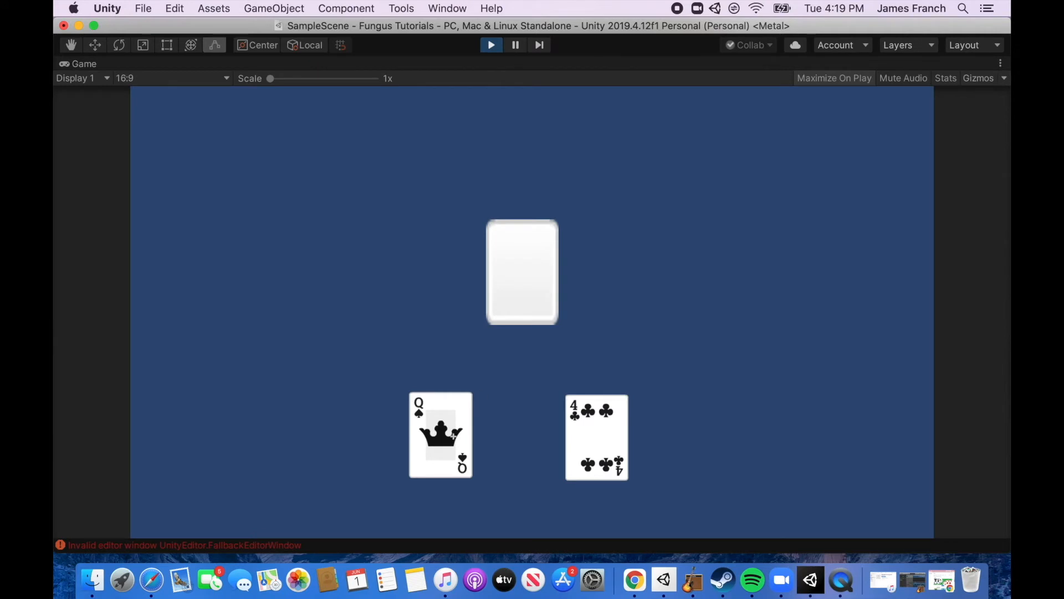
pyautogui.moveTo(454, 436); pyautogui.dragTo(636, 297)
pyautogui.moveTo(437, 395); pyautogui.dragTo(441, 434)
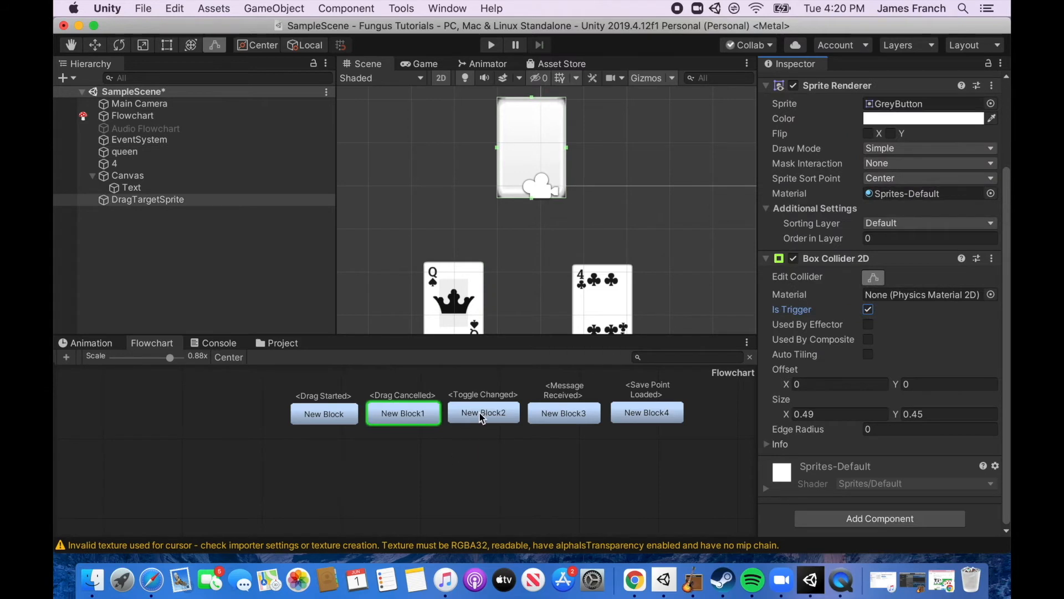
# Change the event that executes New Block2 in the flowchart to the sprite event Drag Entered.
pyautogui.click(480, 415)
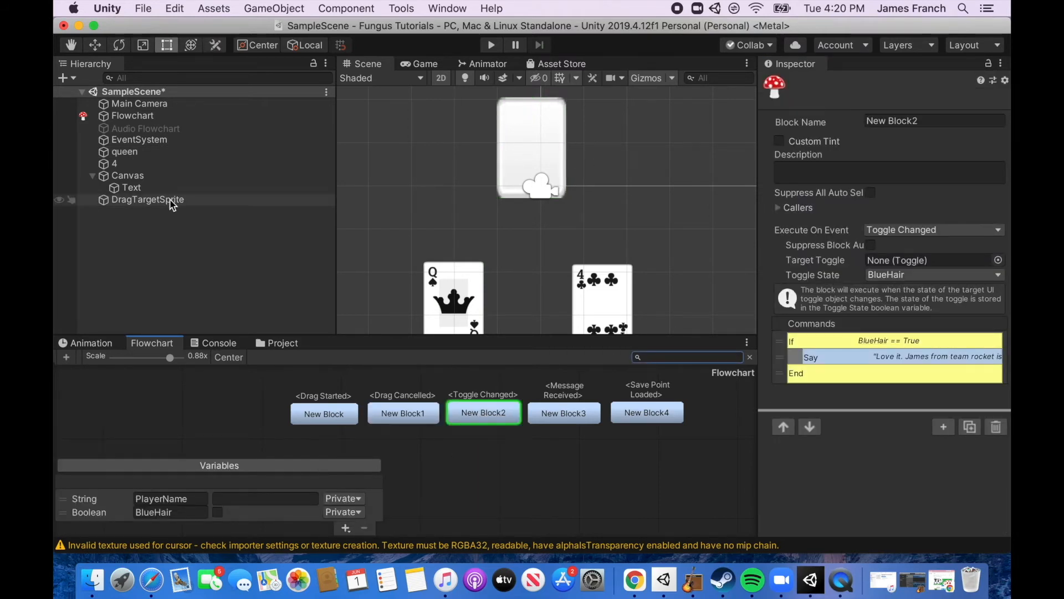
pyautogui.click(1002, 233)
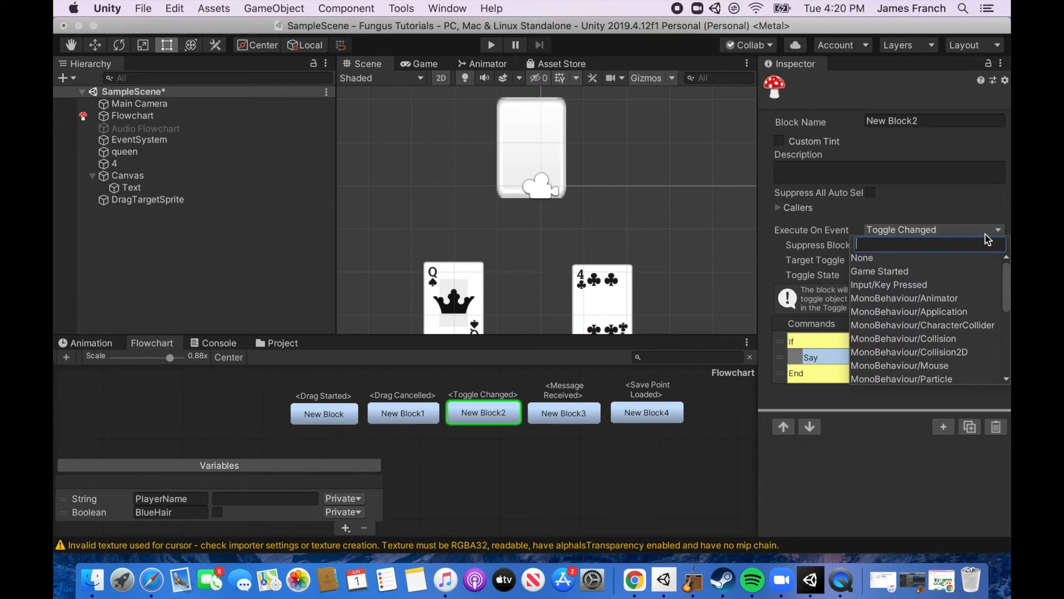
pyautogui.moveTo(931, 286)
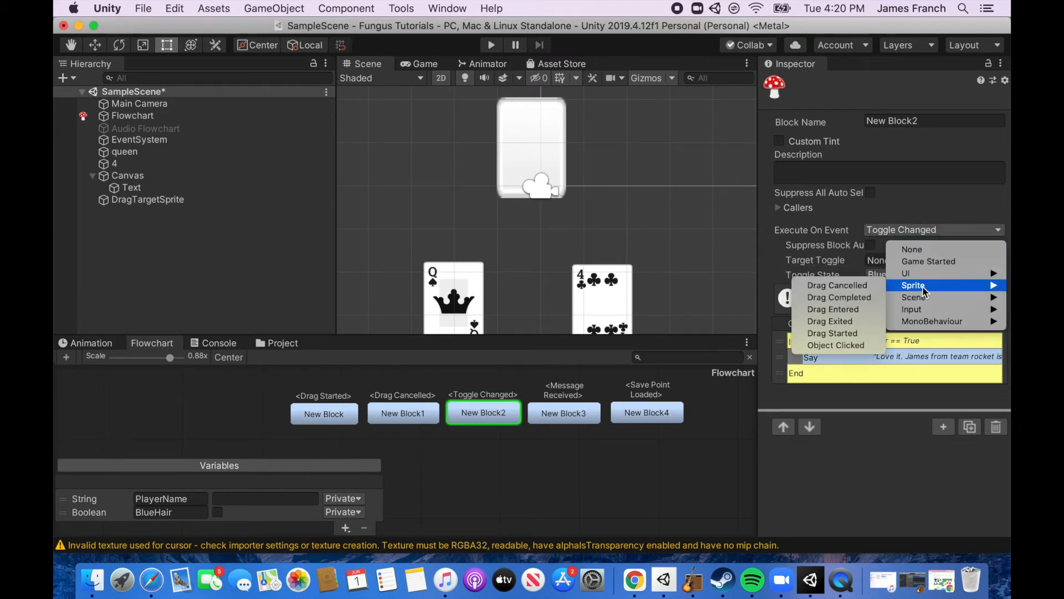
pyautogui.click(837, 310)
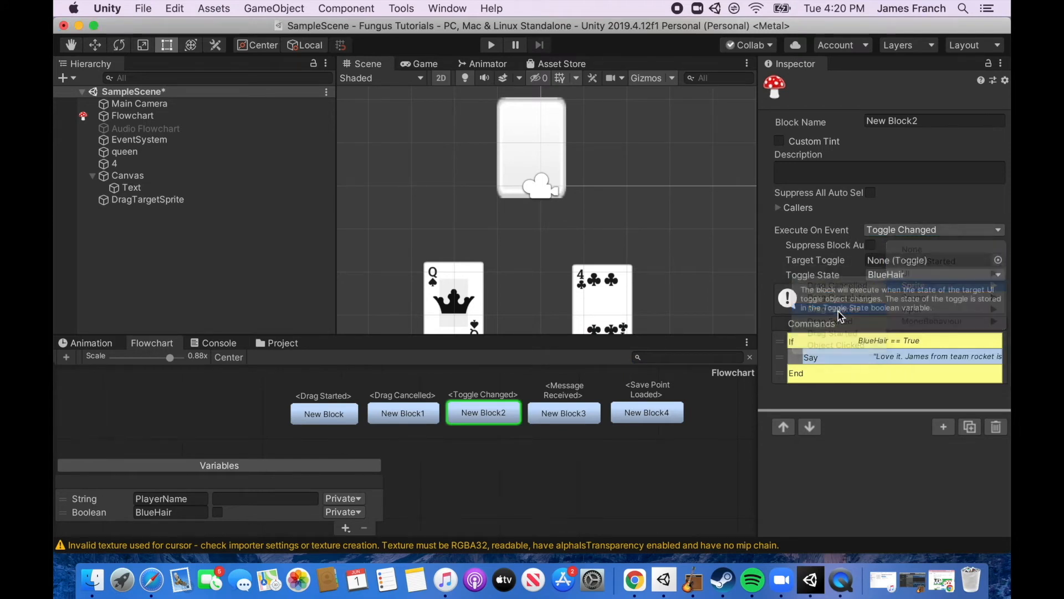
# Give New Block2 one draggable object and assign the queen card to it.
pyautogui.click(860, 306)
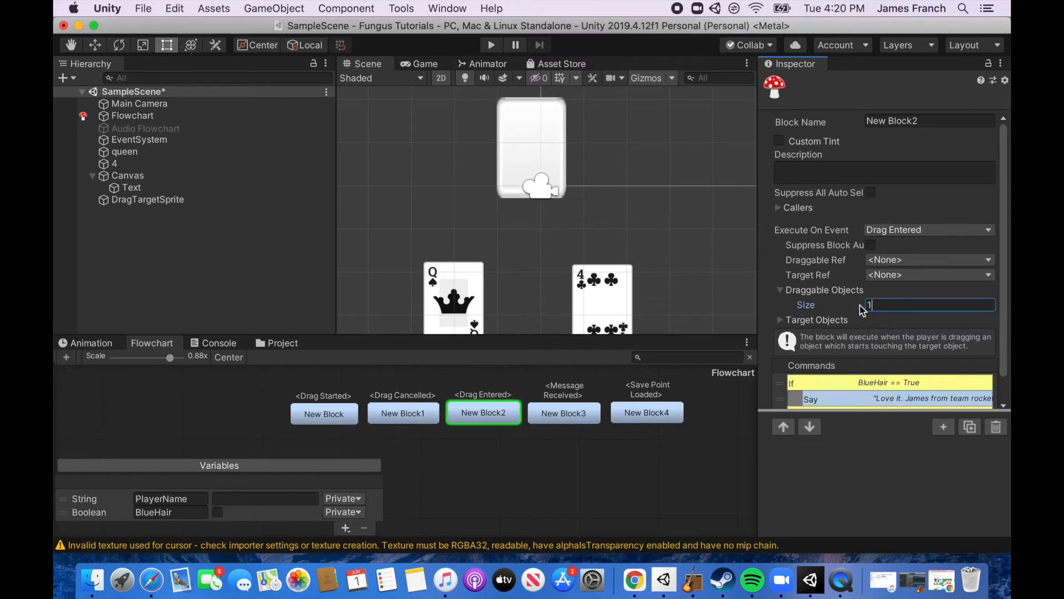
pyautogui.press('Return')
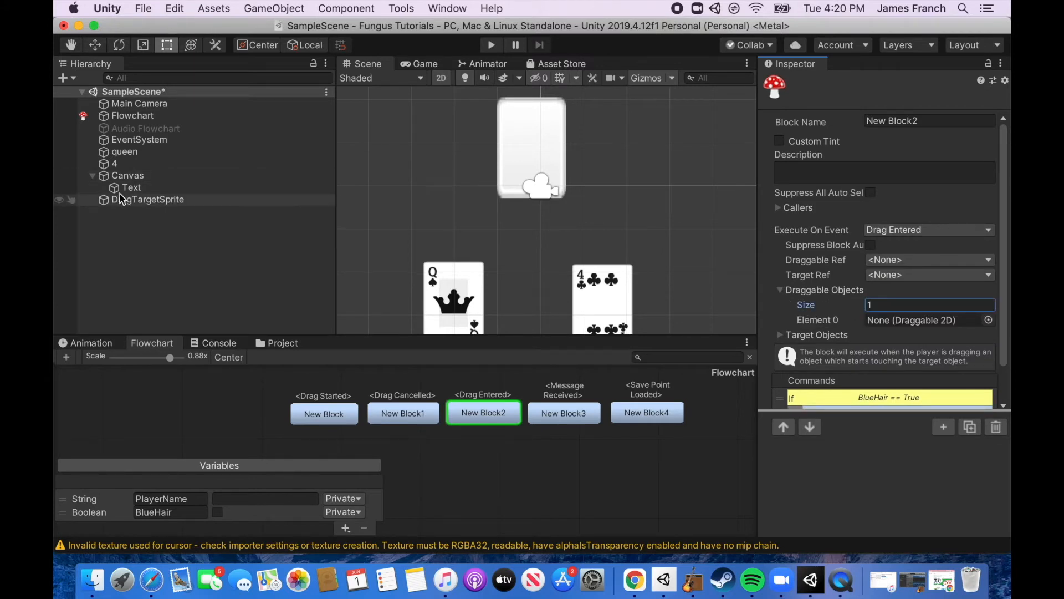
pyautogui.click(136, 156)
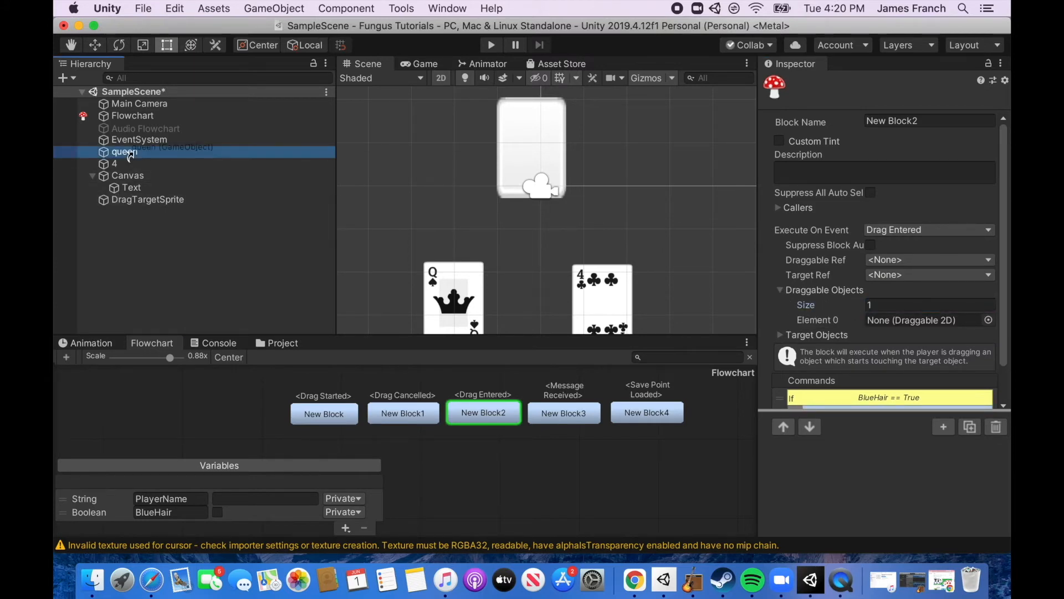
pyautogui.moveTo(136, 157); pyautogui.dragTo(887, 320)
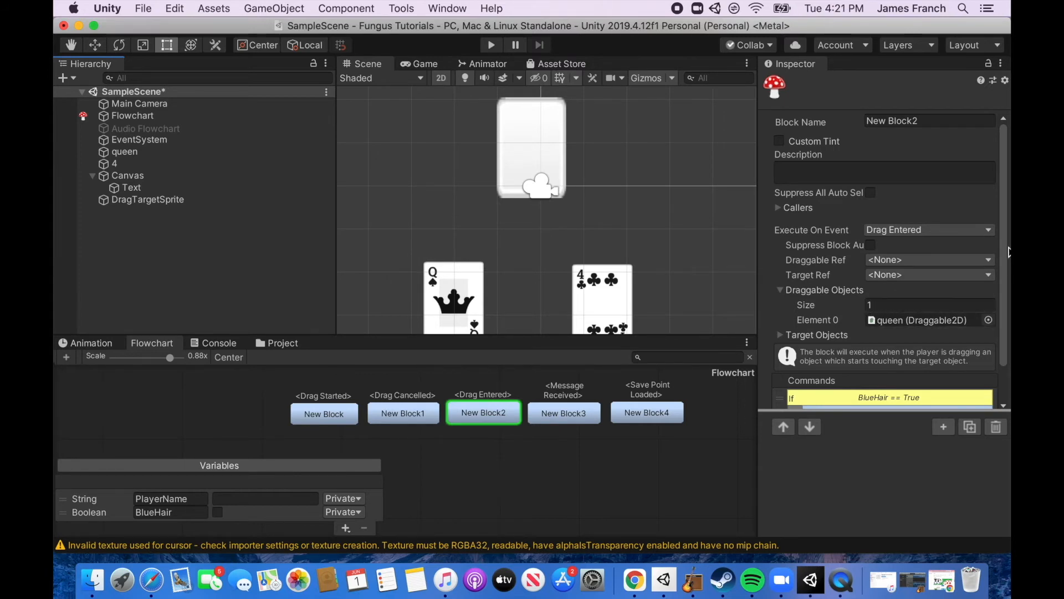
# Give New Block2 one target object and assign DragTargetSprite to it.
pyautogui.scroll(-2, 1006, 274)
pyautogui.scroll(-2, 1005, 272)
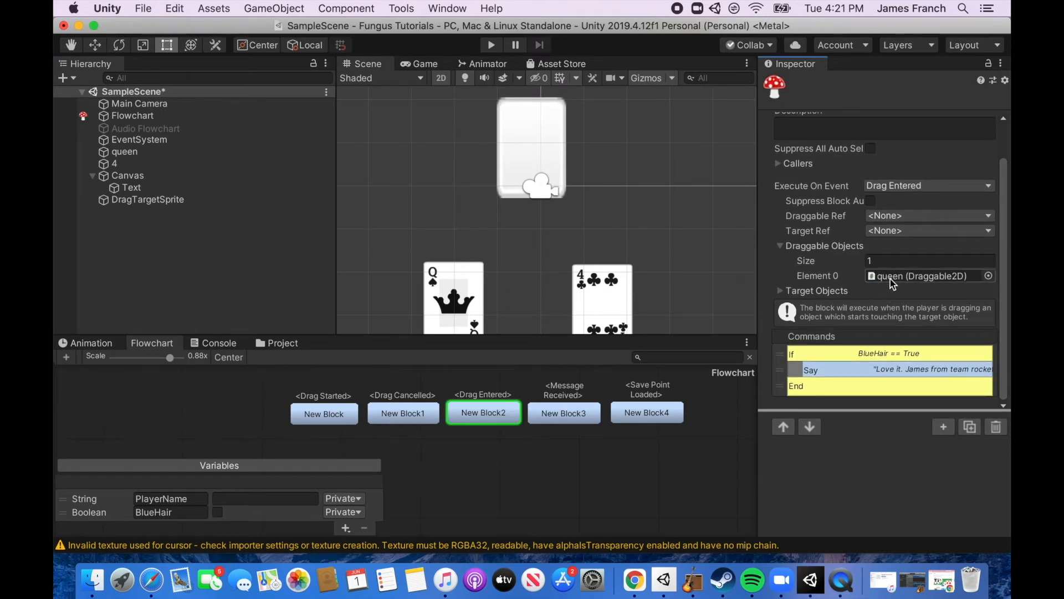
pyautogui.click(779, 292)
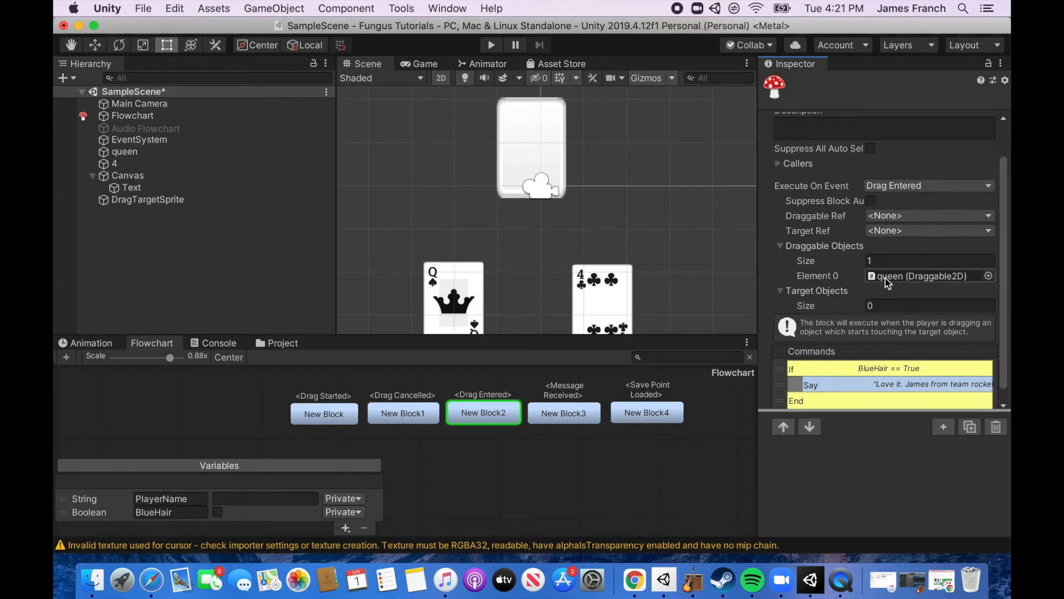
pyautogui.doubleClick(868, 306)
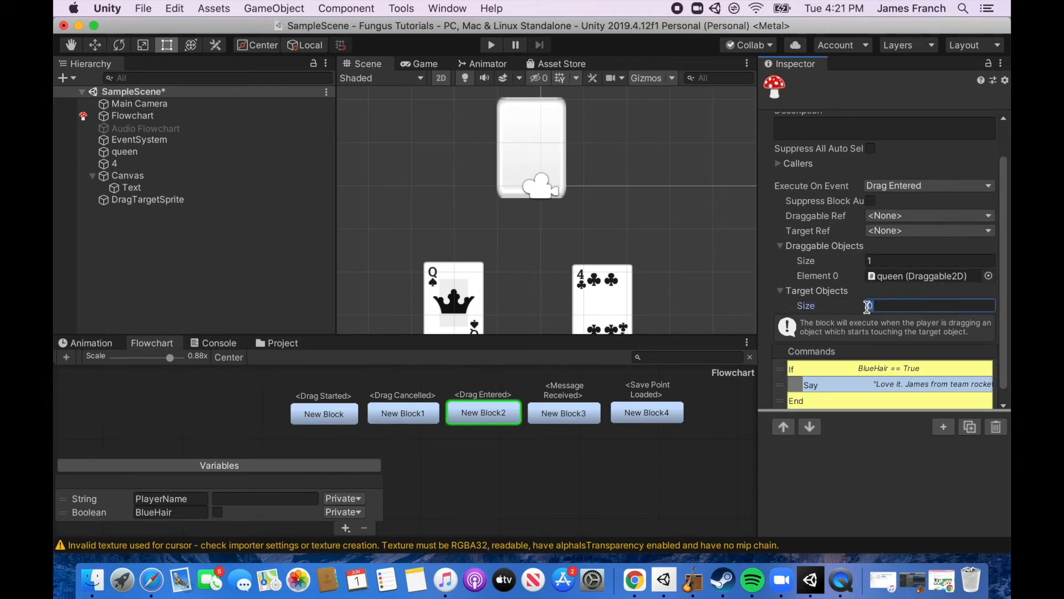
pyautogui.write('1')
pyautogui.press('Return')
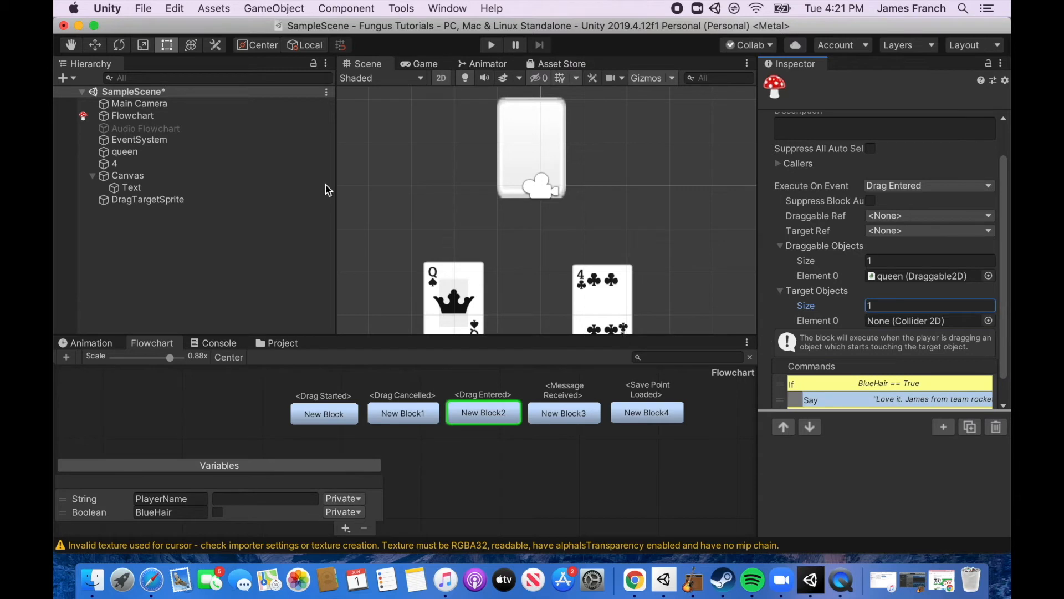
pyautogui.moveTo(158, 203); pyautogui.dragTo(887, 326)
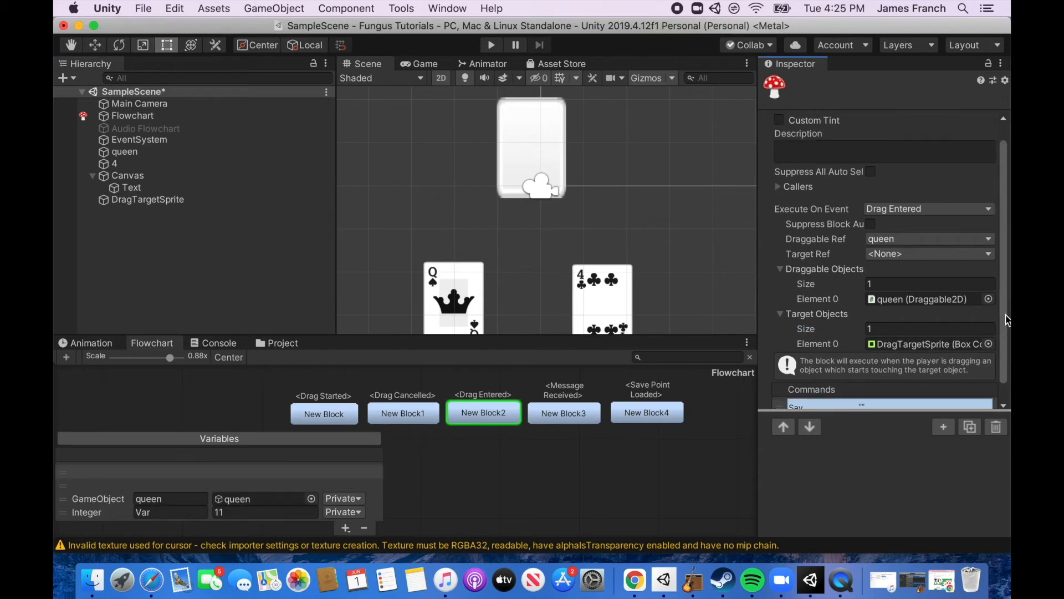
# Enter "That's the queen!" as the story text of New Block2's Say command.
pyautogui.click(864, 385)
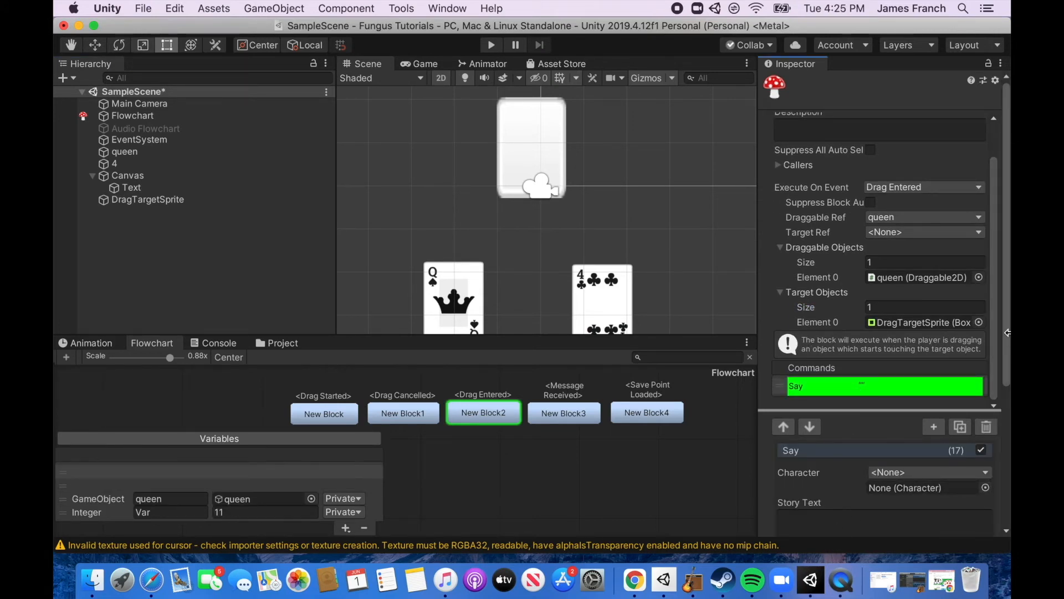
pyautogui.scroll(-4, 1007, 432)
pyautogui.scroll(-1, 1007, 431)
pyautogui.click(832, 373)
pyautogui.write("That's ")
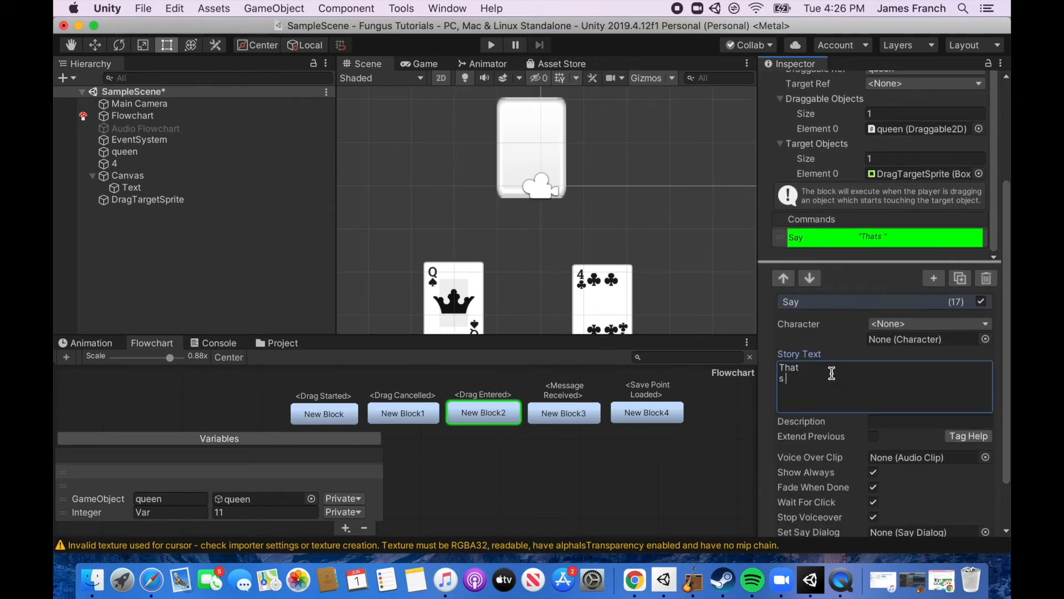
pyautogui.write('the queen!')
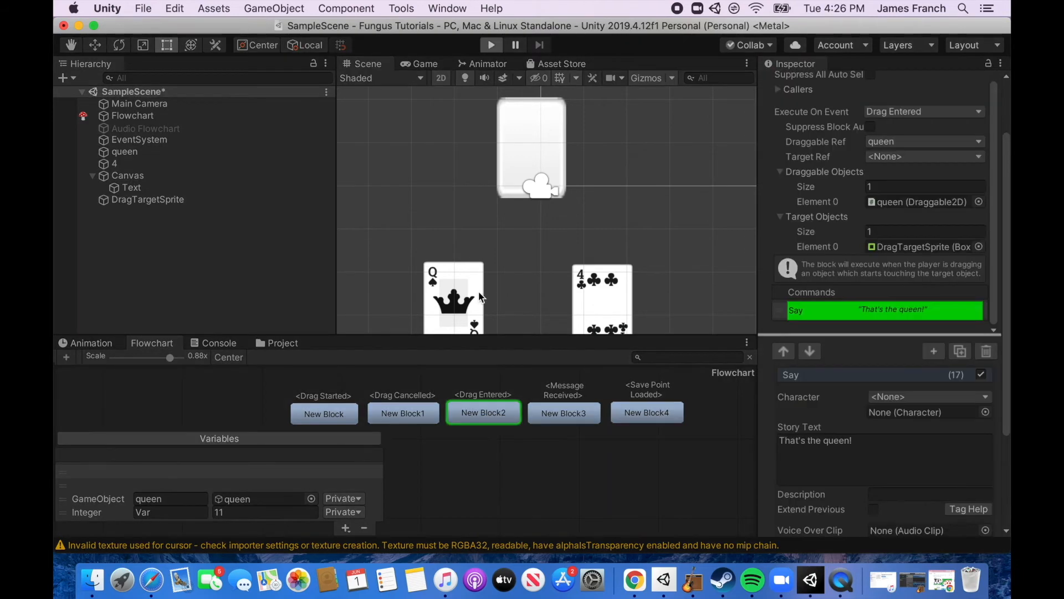
# Play-test the Drag Entered block by moving the queen card onto the drag target repeatedly, dismissing the dialogue in between, and stop playing.
pyautogui.press('super+p')
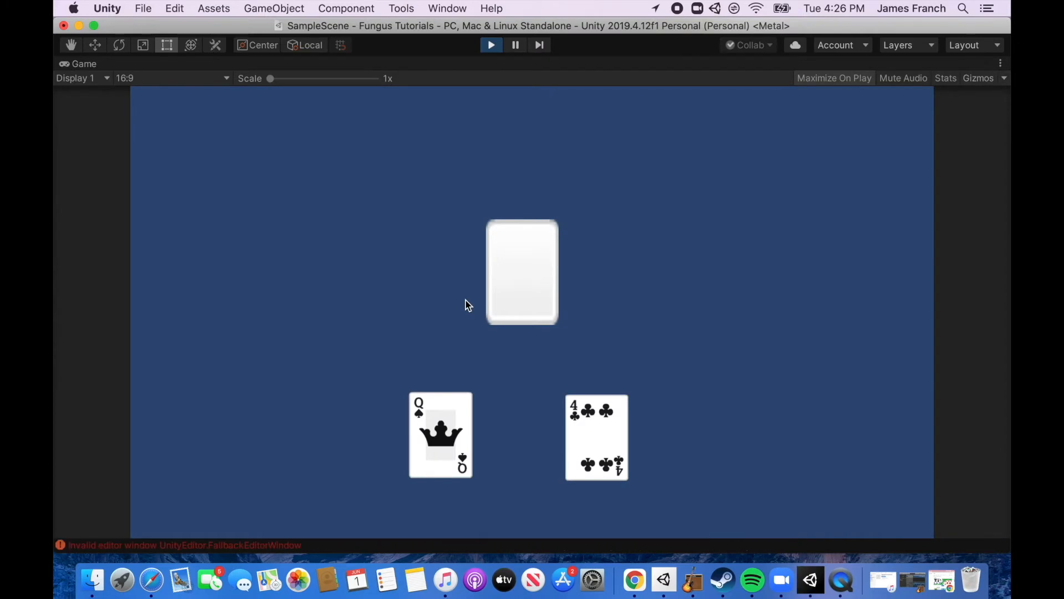
pyautogui.moveTo(444, 452); pyautogui.dragTo(491, 294)
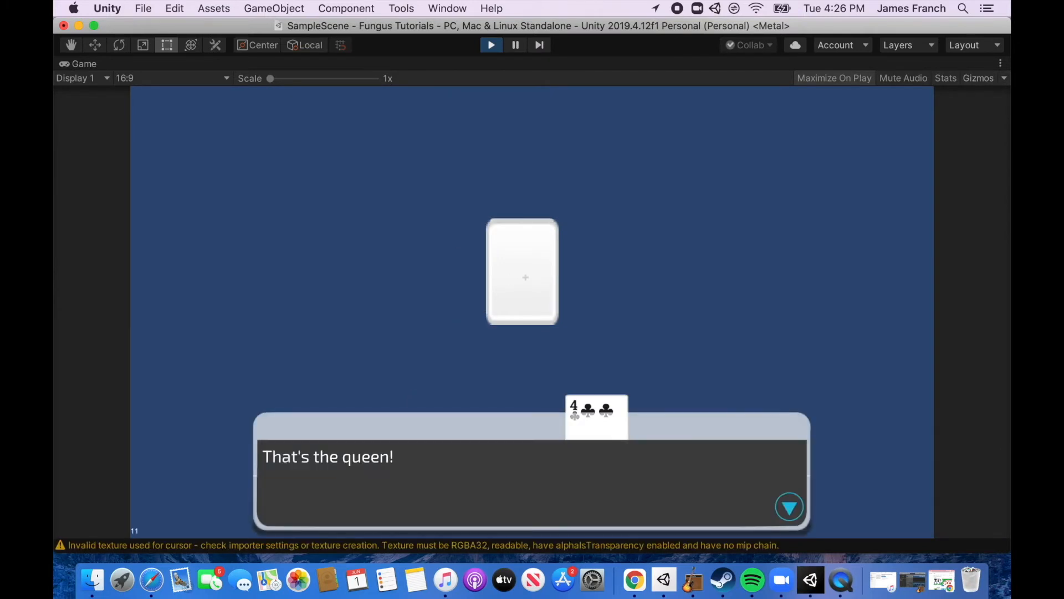
pyautogui.moveTo(523, 281); pyautogui.dragTo(403, 411)
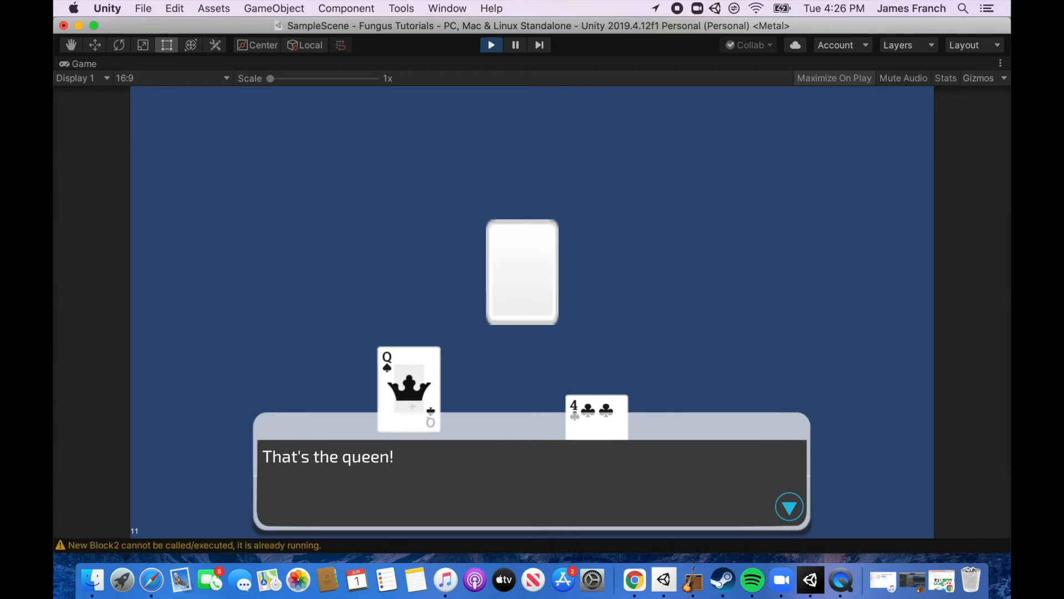
pyautogui.click(478, 478)
pyautogui.moveTo(447, 446); pyautogui.dragTo(522, 275)
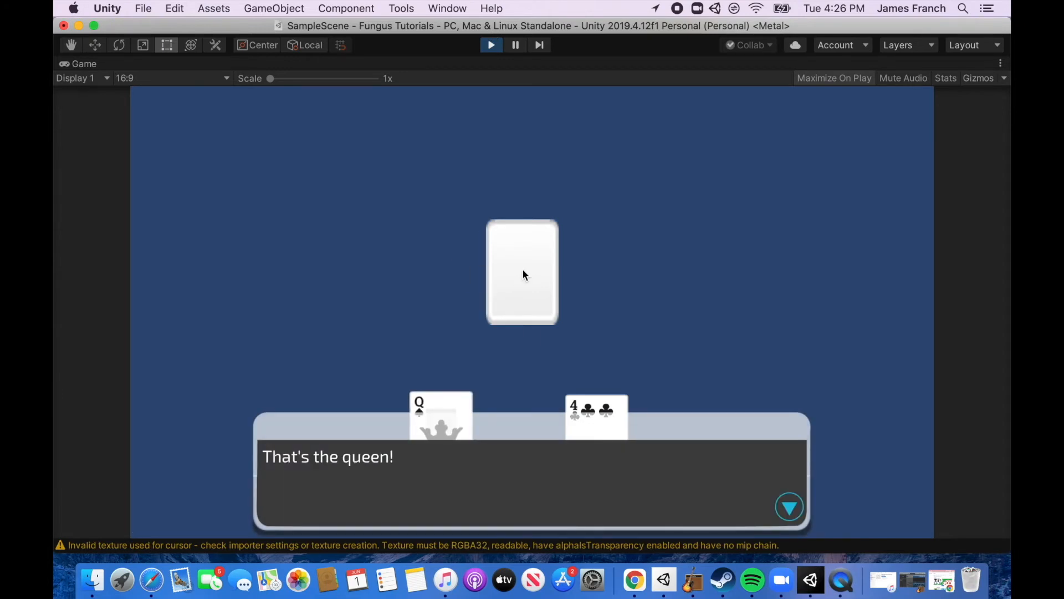
pyautogui.click(491, 45)
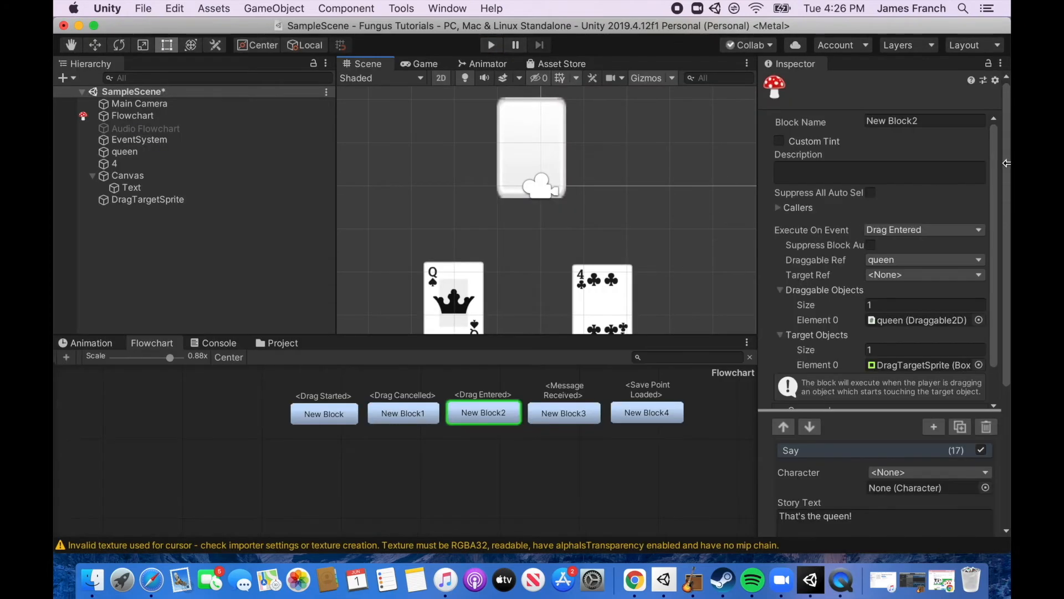
# Change New Block3's execution event to Drag Completed and select its Say command.
pyautogui.click(562, 417)
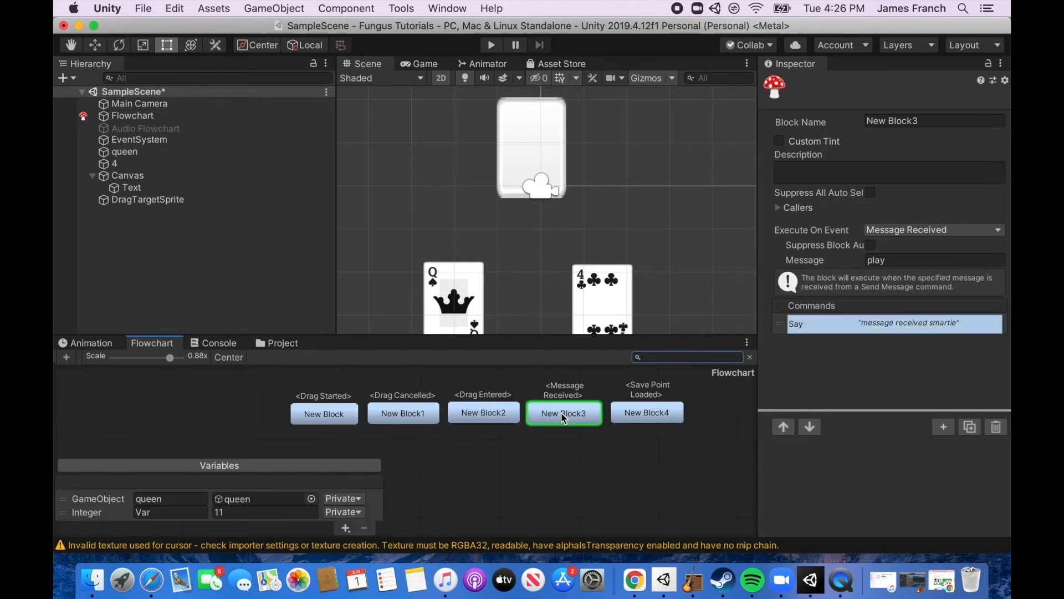
pyautogui.click(992, 231)
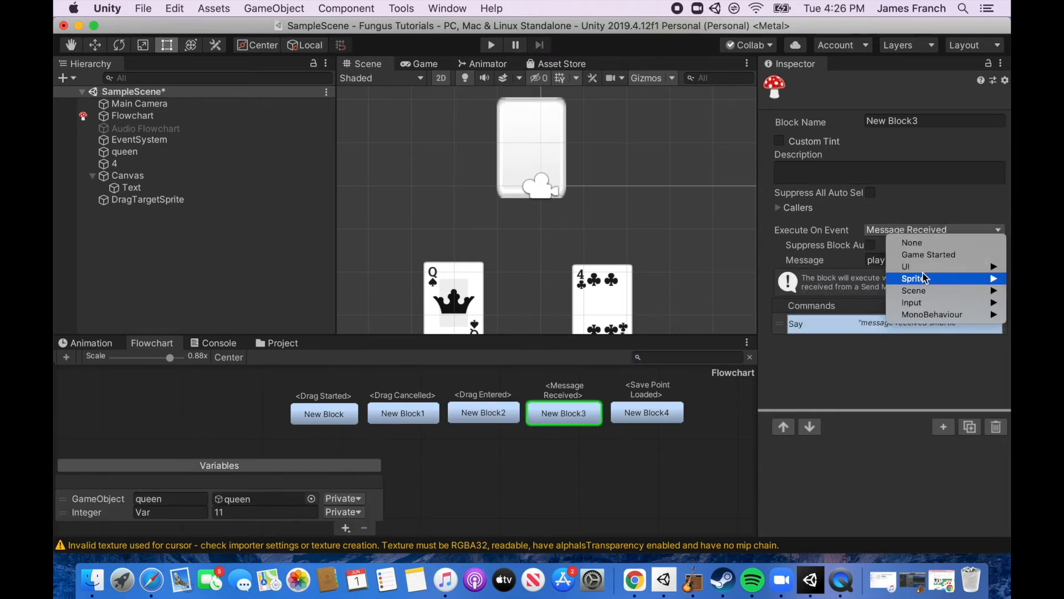
pyautogui.moveTo(923, 280)
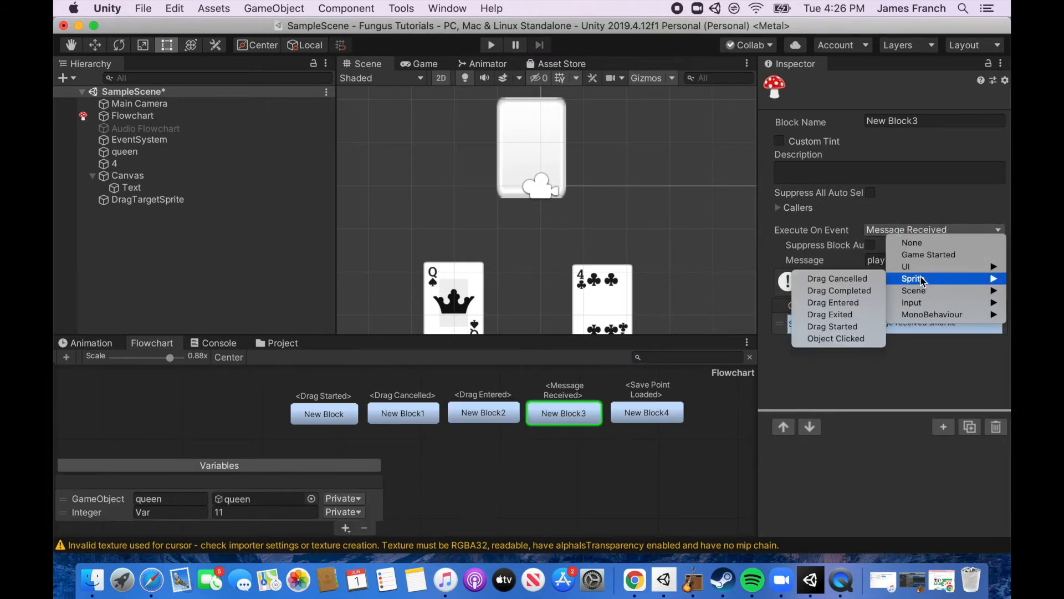
pyautogui.click(853, 291)
pyautogui.click(867, 369)
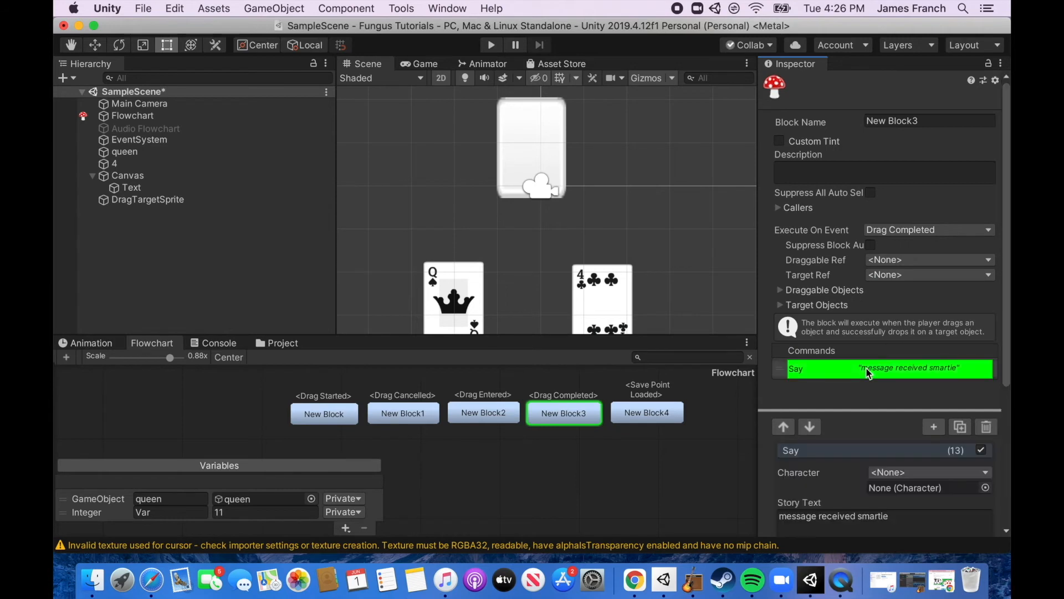
# Give New Block3 one draggable object and assign the queen card to it.
pyautogui.click(780, 287)
pyautogui.click(870, 302)
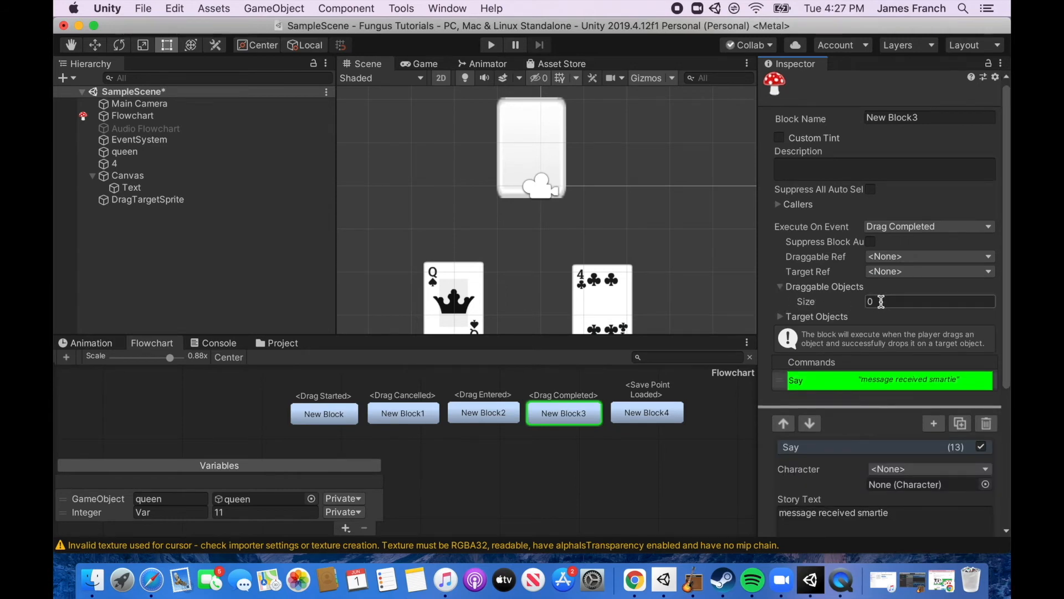
pyautogui.press('Return')
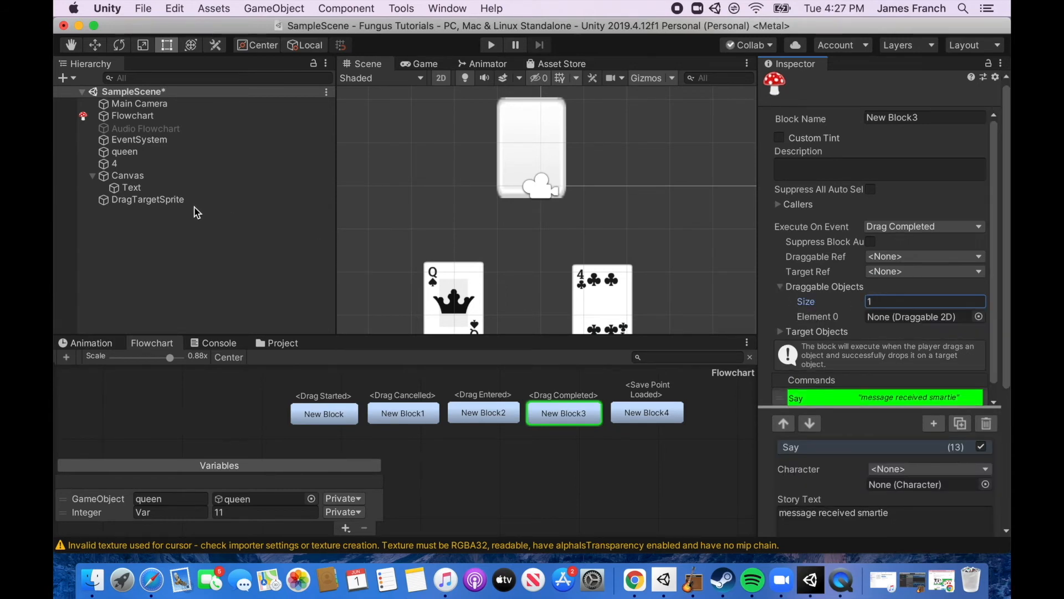
pyautogui.moveTo(124, 152); pyautogui.dragTo(884, 318)
# Give New Block3 one target object and assign DragTargetSprite to it.
pyautogui.scroll(-1, 784, 321)
pyautogui.click(782, 317)
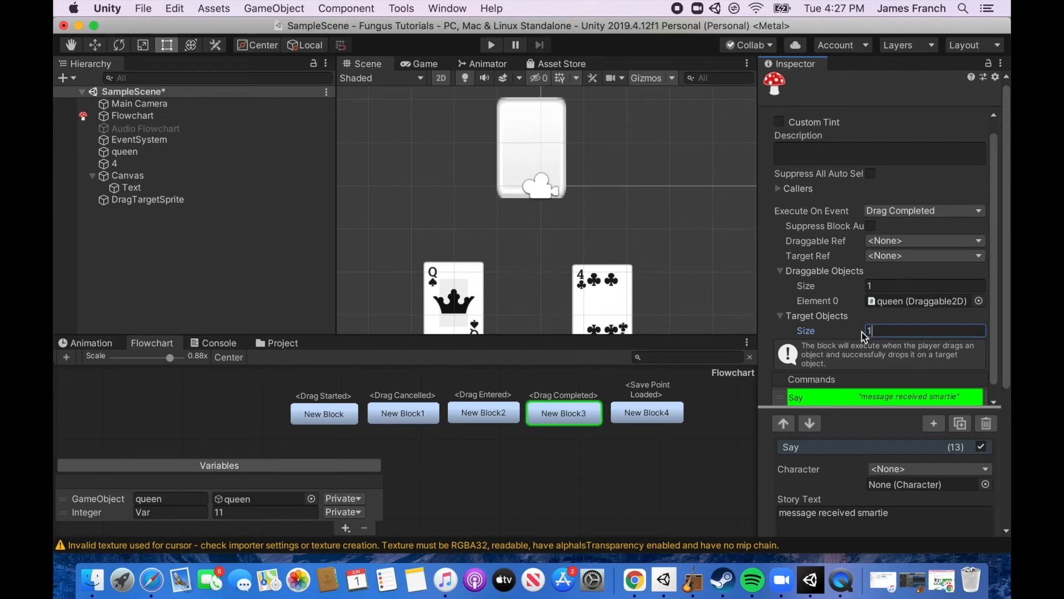
pyautogui.press('Return')
pyautogui.moveTo(156, 198); pyautogui.dragTo(895, 349)
# Replace New Block3's Say command with an iTween Scale To command that targets the queen card.
pyautogui.scroll(-2, 943, 377)
pyautogui.click(989, 408)
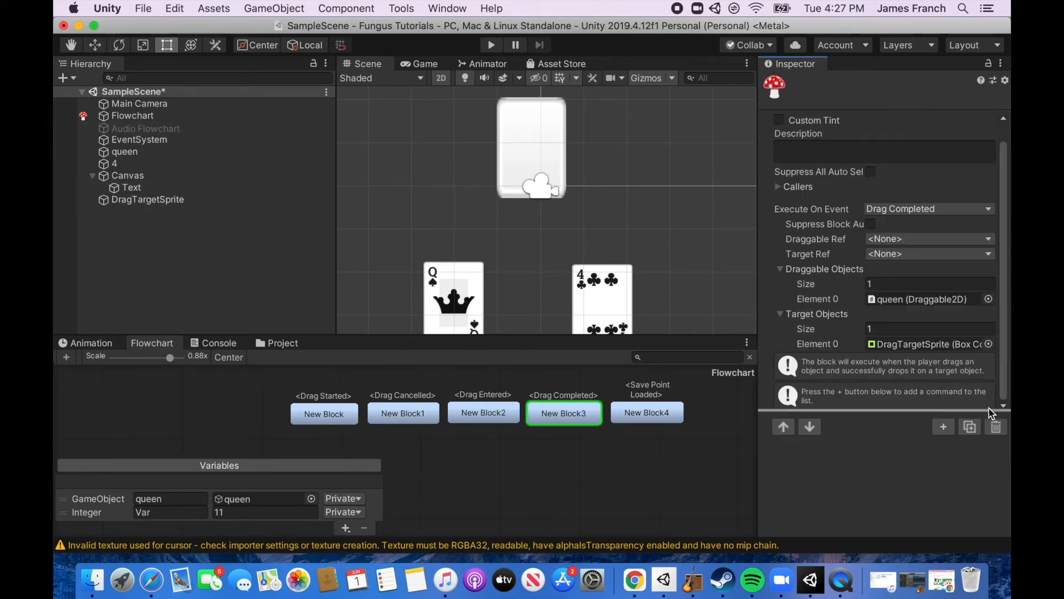
pyautogui.click(943, 428)
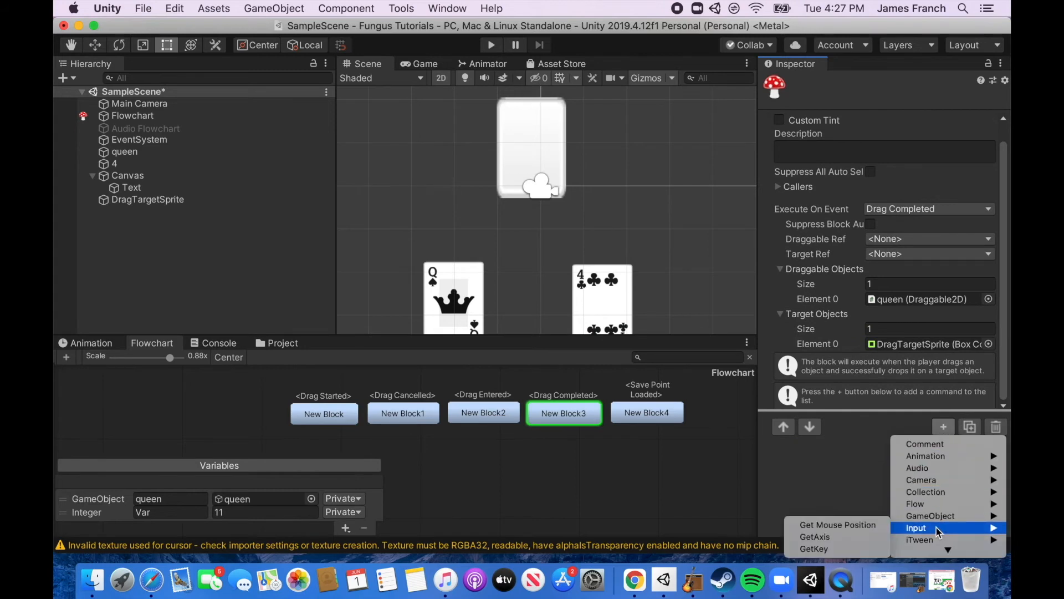
pyautogui.moveTo(941, 388)
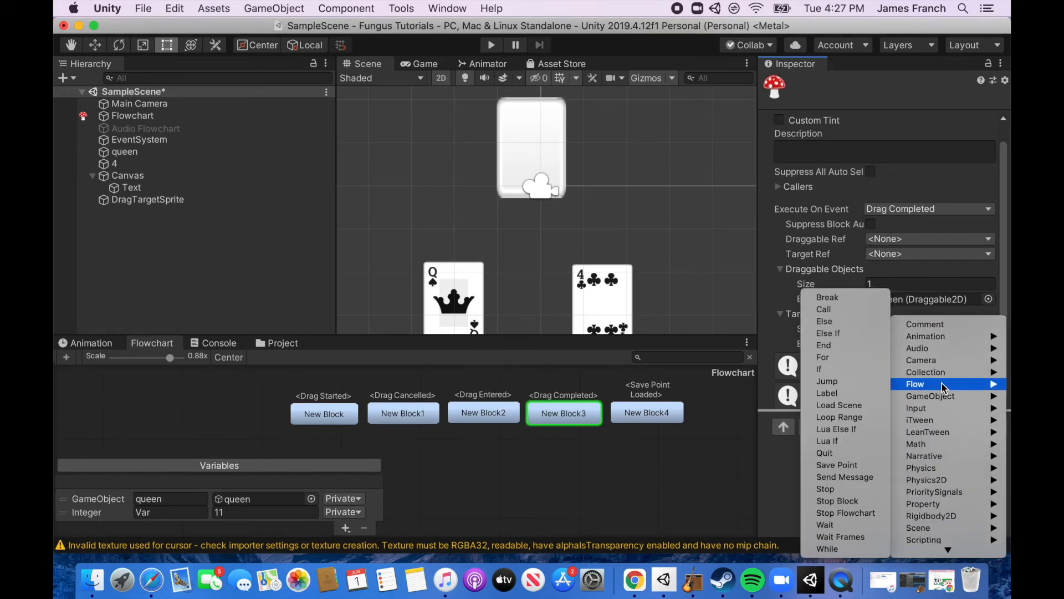
pyautogui.moveTo(937, 420)
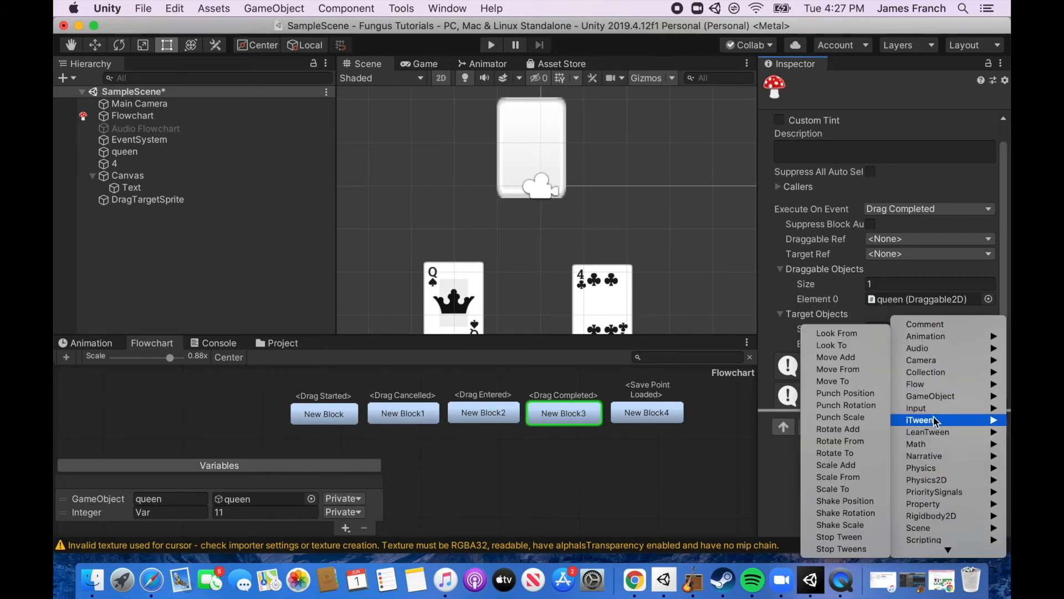
pyautogui.click(848, 489)
pyautogui.moveTo(125, 151); pyautogui.dragTo(882, 477)
# Set the X and Y values of the queen's Scale To command to 0.
pyautogui.scroll(-4, 823, 497)
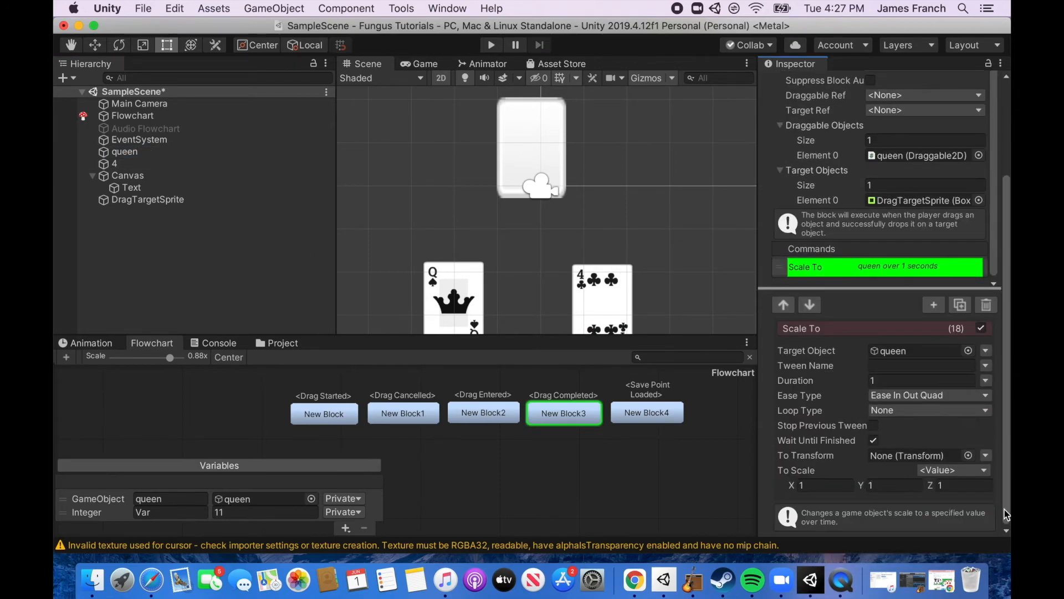
pyautogui.press('BackSpace')
pyautogui.write('0')
pyautogui.press('Tab')
pyautogui.write('0')
pyautogui.press('Tab')
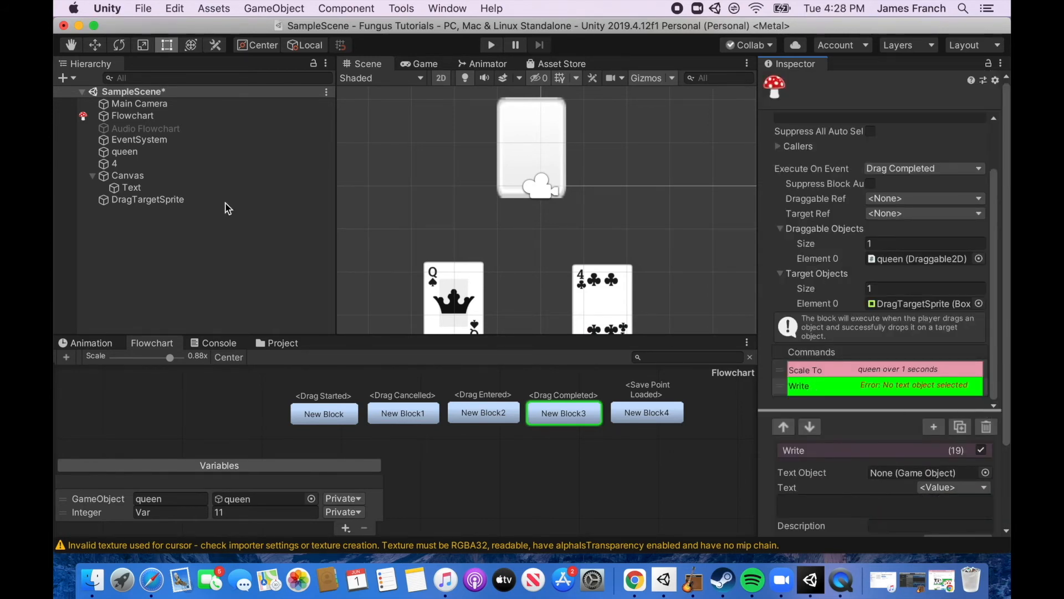
# Duplicate the Text object inside the Canvas and move the copy diagonally up and to the right.
pyautogui.rightClick(126, 188)
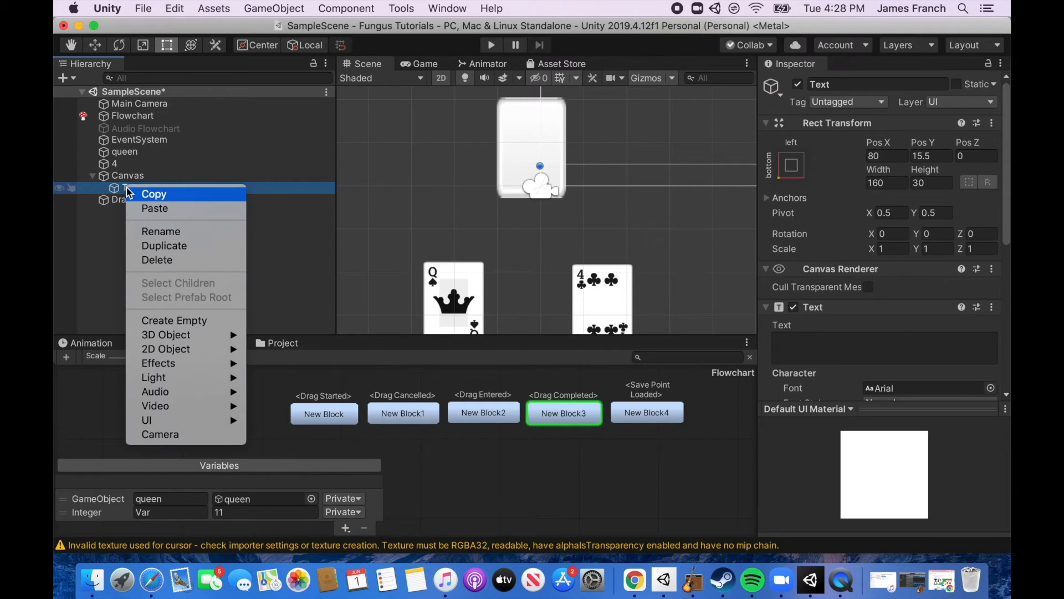
pyautogui.click(159, 246)
pyautogui.press('f')
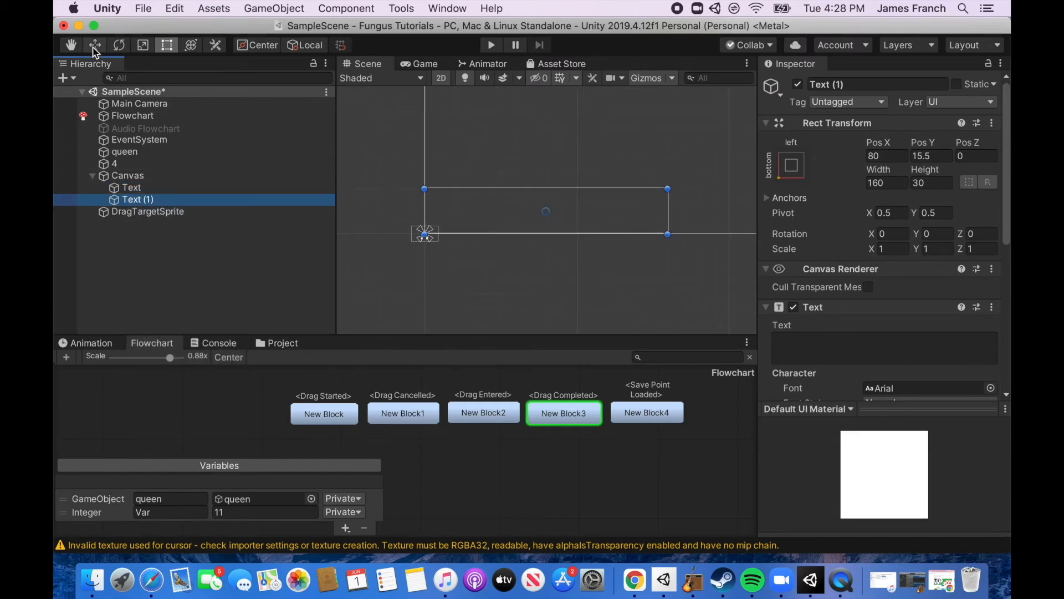
pyautogui.click(95, 46)
pyautogui.moveTo(554, 202); pyautogui.dragTo(648, 108)
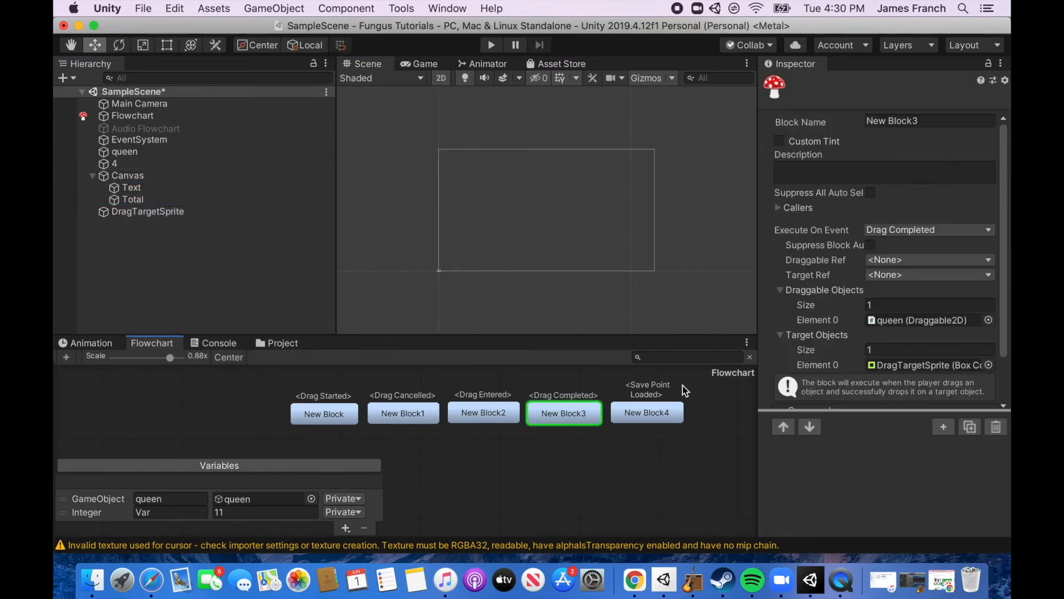
# Assign the Total object as the text object of New Block3's Write command.
pyautogui.moveTo(1008, 231); pyautogui.dragTo(1010, 294)
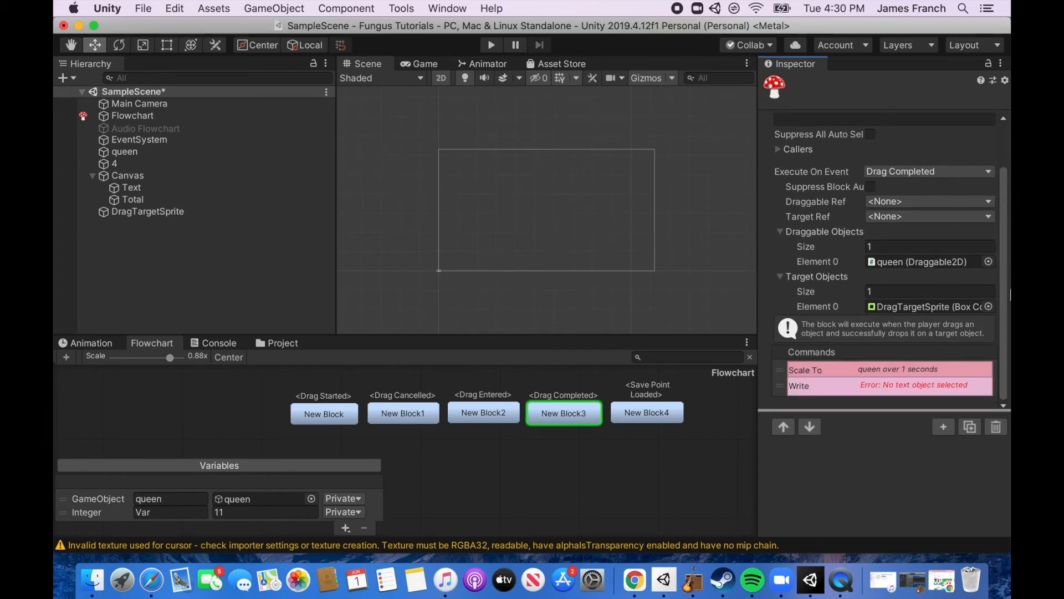
pyautogui.click(863, 388)
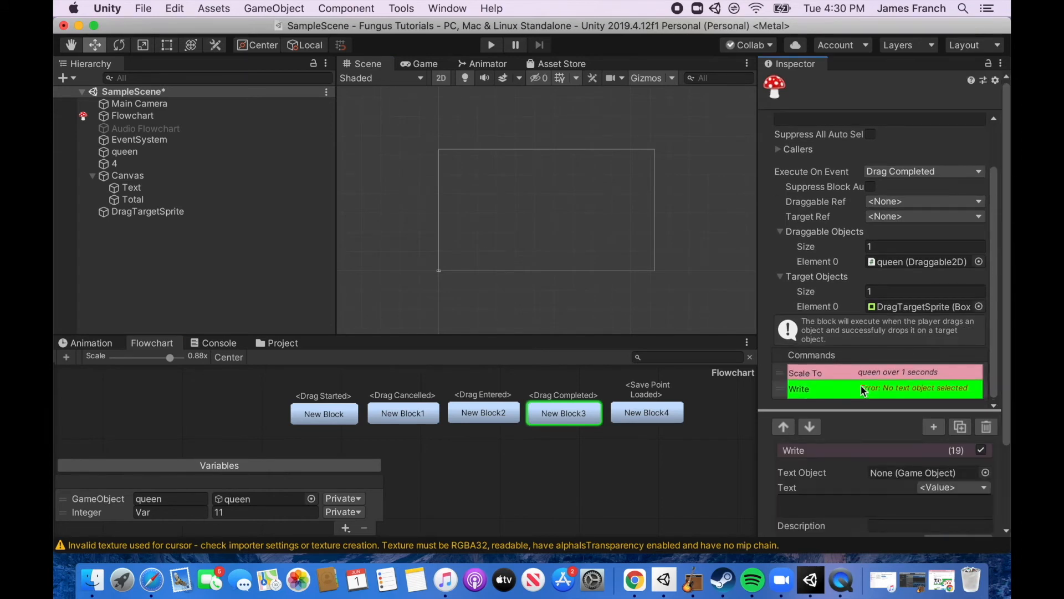
pyautogui.scroll(-3, 967, 355)
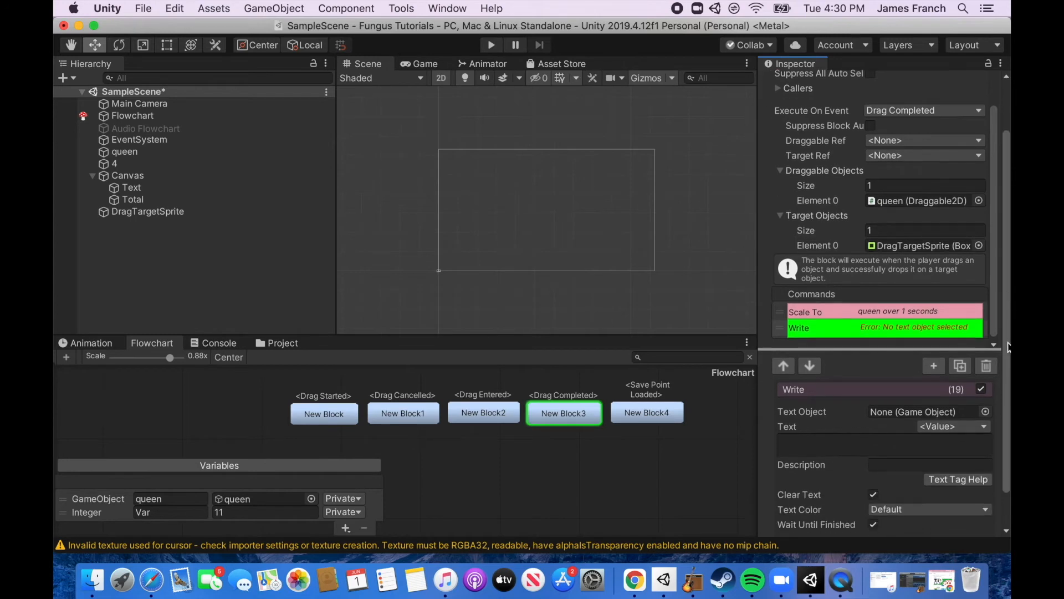
pyautogui.moveTo(142, 201); pyautogui.dragTo(881, 417)
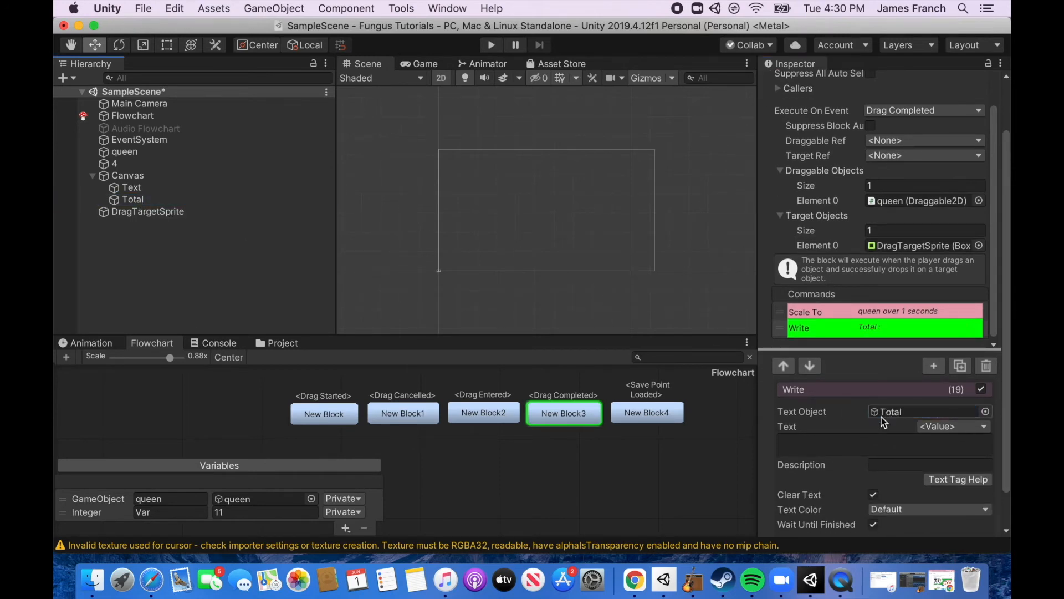
# Add an Integer variable named Total to the flowchart.
pyautogui.click(345, 530)
pyautogui.click(362, 422)
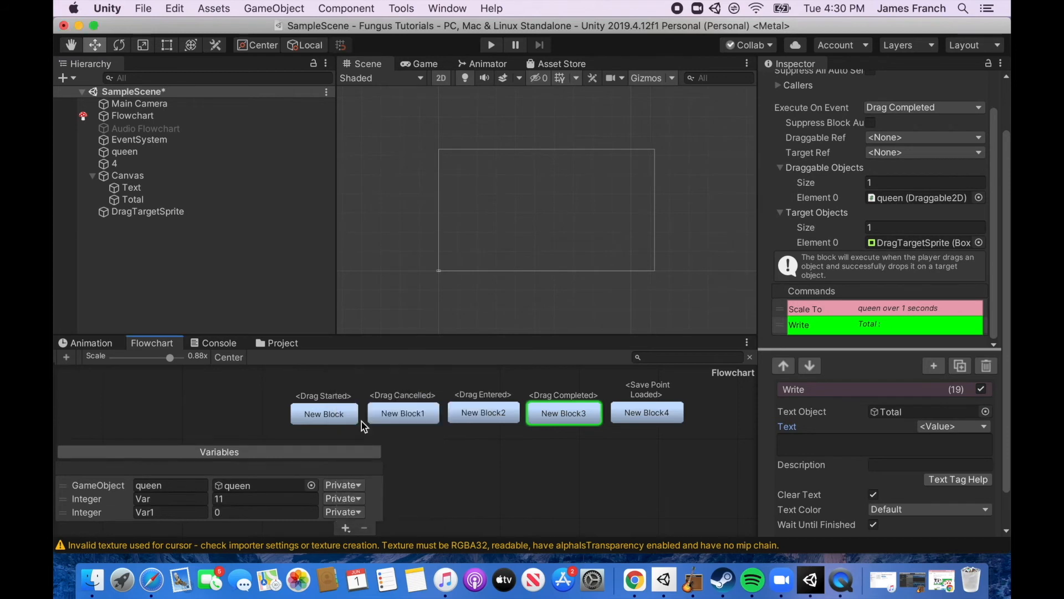
pyautogui.click(190, 511)
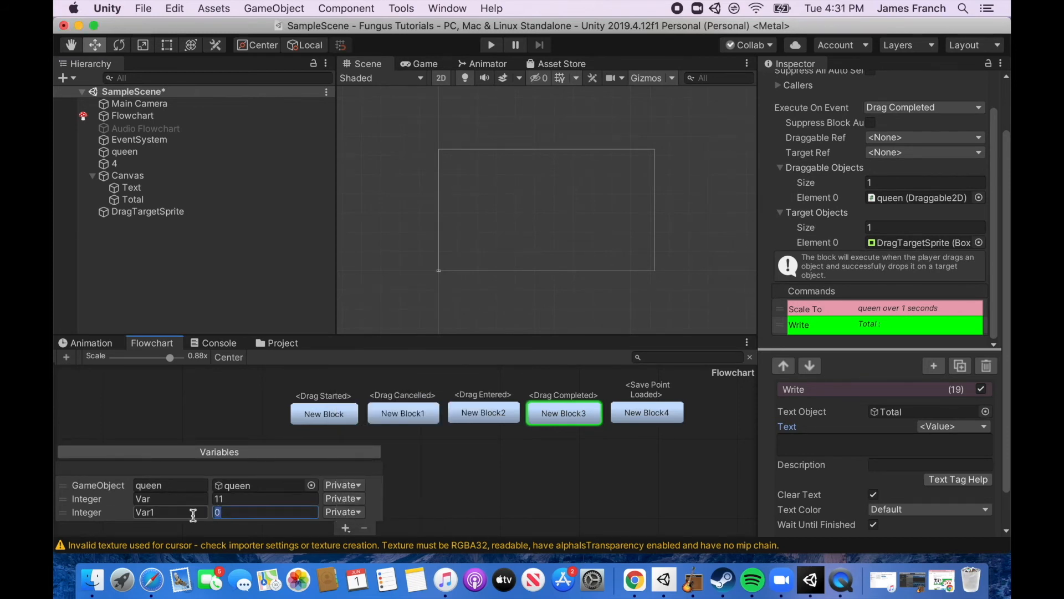
pyautogui.write('Total')
# Add a Set Variable command to New Block3 and place it between the Scale To and Write commands.
pyautogui.click(936, 366)
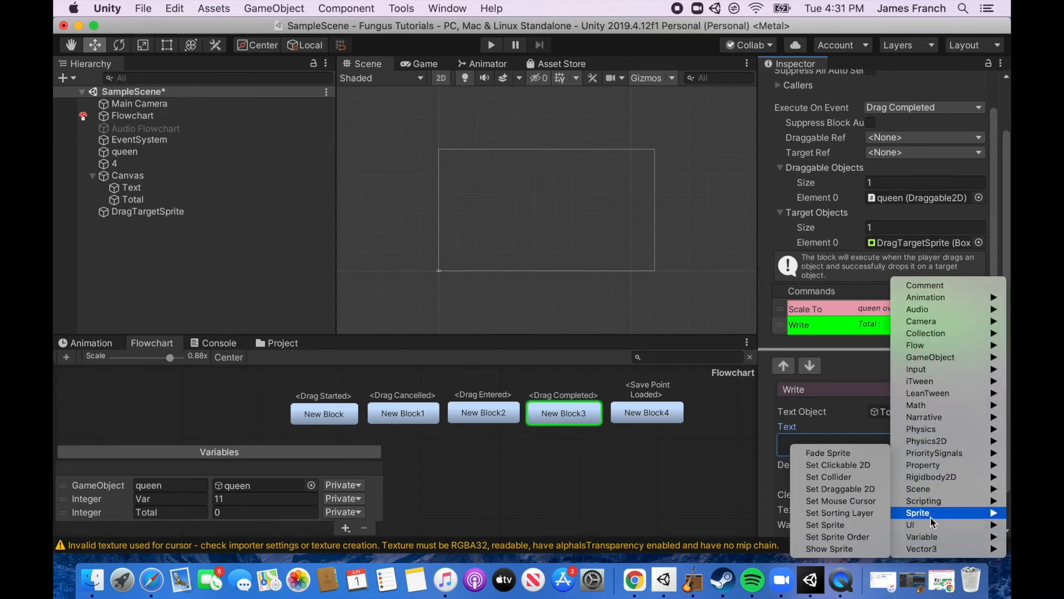
pyautogui.moveTo(924, 536)
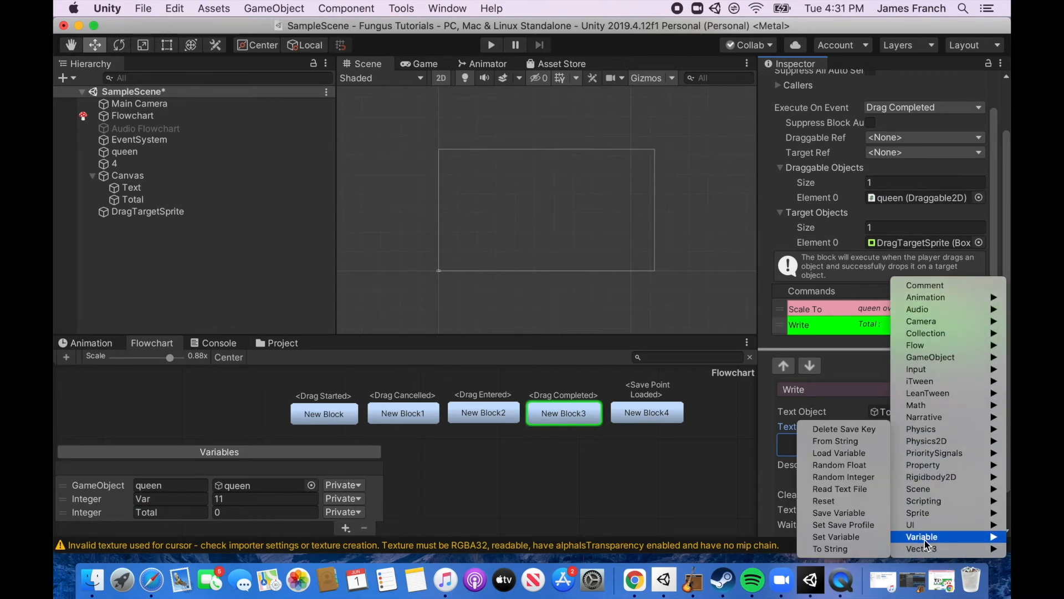
pyautogui.click(836, 537)
pyautogui.moveTo(781, 400); pyautogui.dragTo(782, 382)
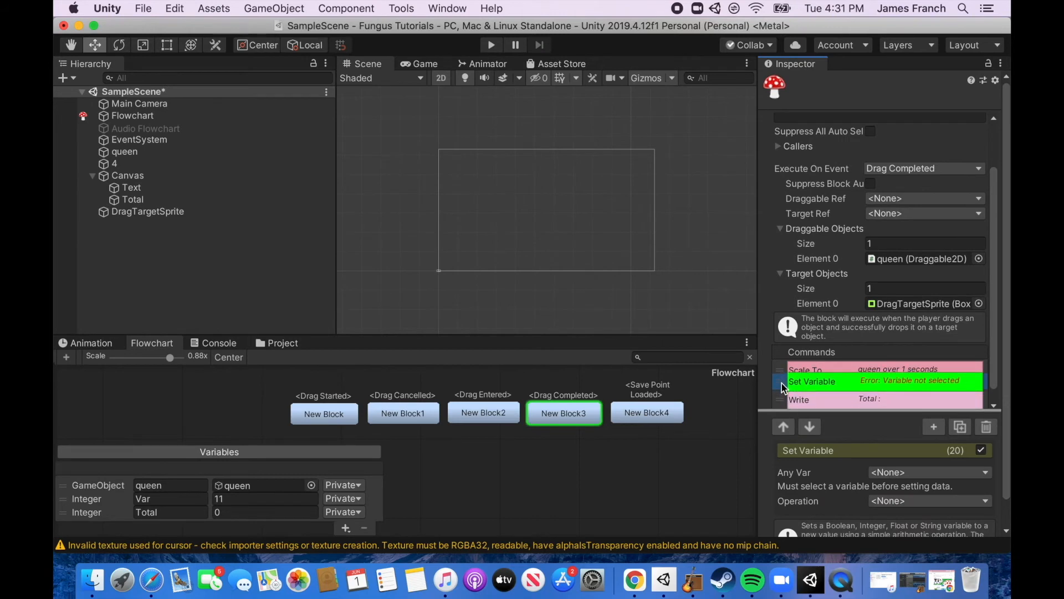
# Configure the Set Variable command to add 11 to the Total variable with the += operation.
pyautogui.click(927, 446)
pyautogui.click(891, 482)
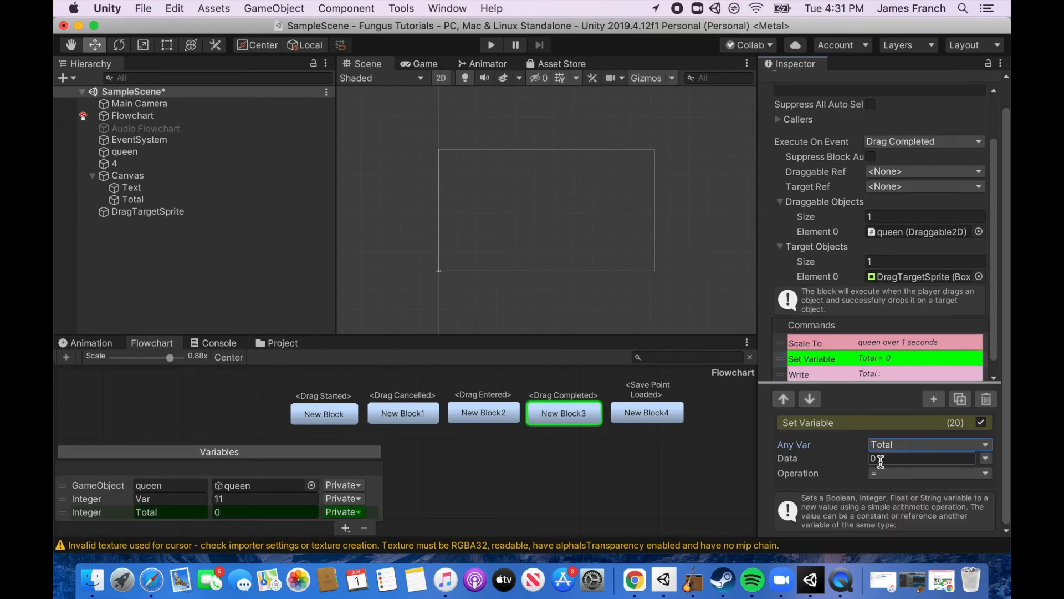
pyautogui.click(887, 473)
pyautogui.click(889, 499)
pyautogui.click(870, 459)
pyautogui.write('11')
# Enter {$Total} as the text of New Block3's Write command.
pyautogui.click(871, 363)
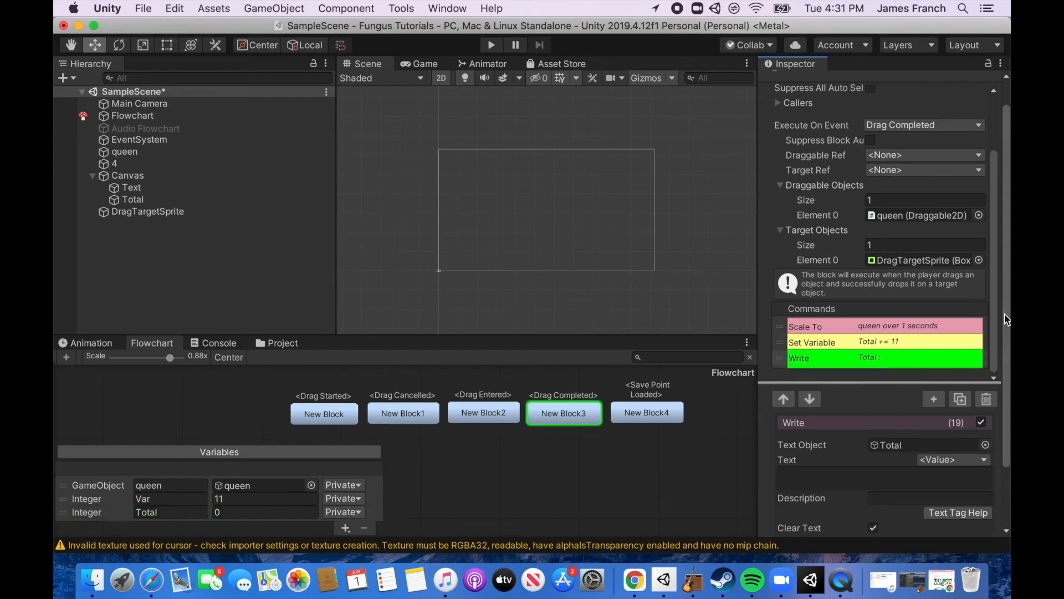
pyautogui.scroll(-3, 943, 444)
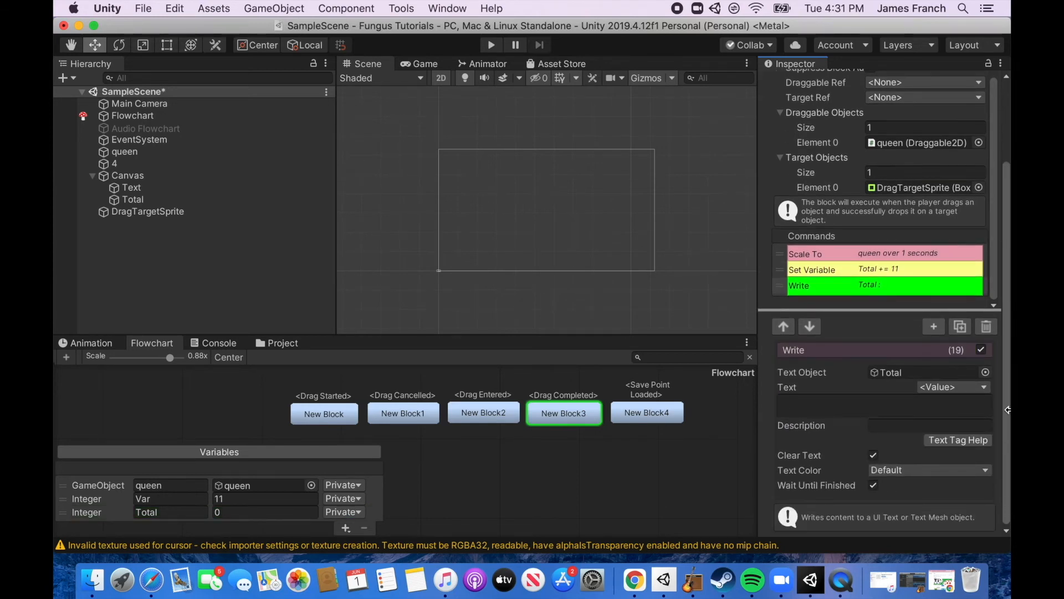
pyautogui.click(814, 400)
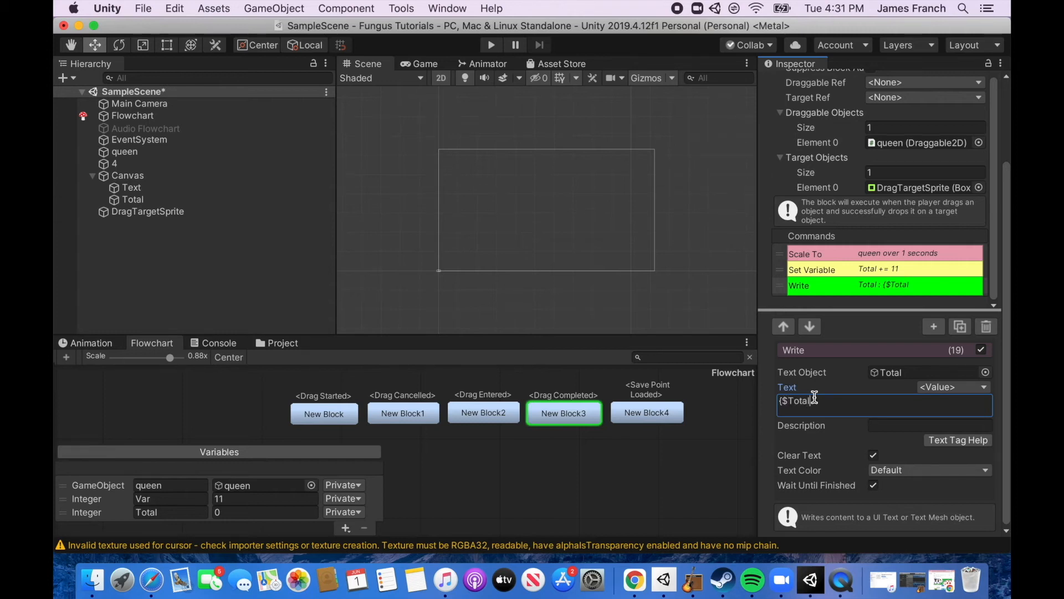
# Play-test the Drag Completed block by dropping the queen card on the drag target, dismiss the dialogue, and stop playing.
pyautogui.click(491, 45)
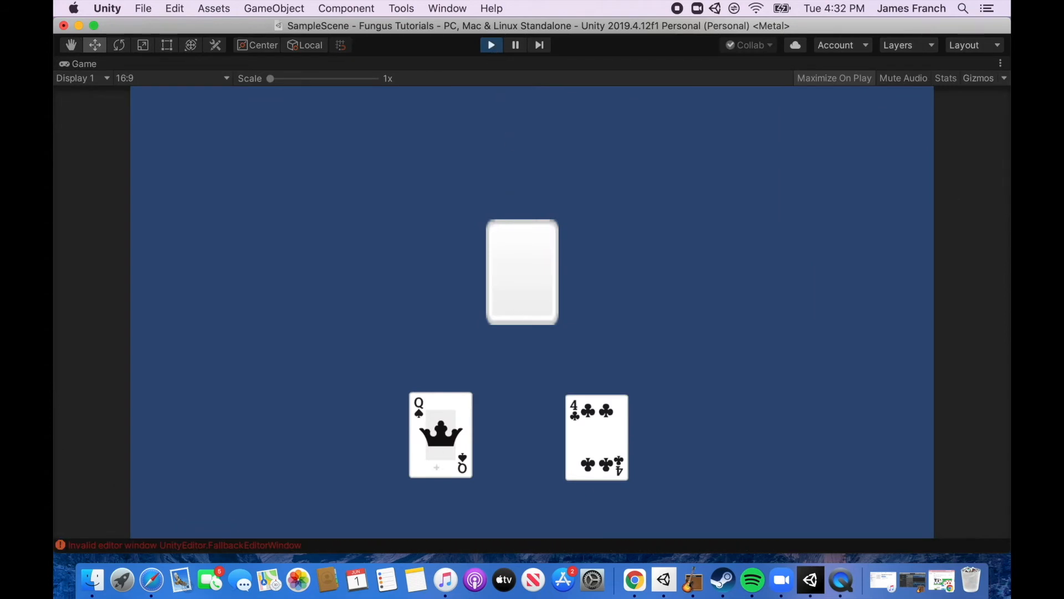
pyautogui.moveTo(444, 438); pyautogui.dragTo(536, 280)
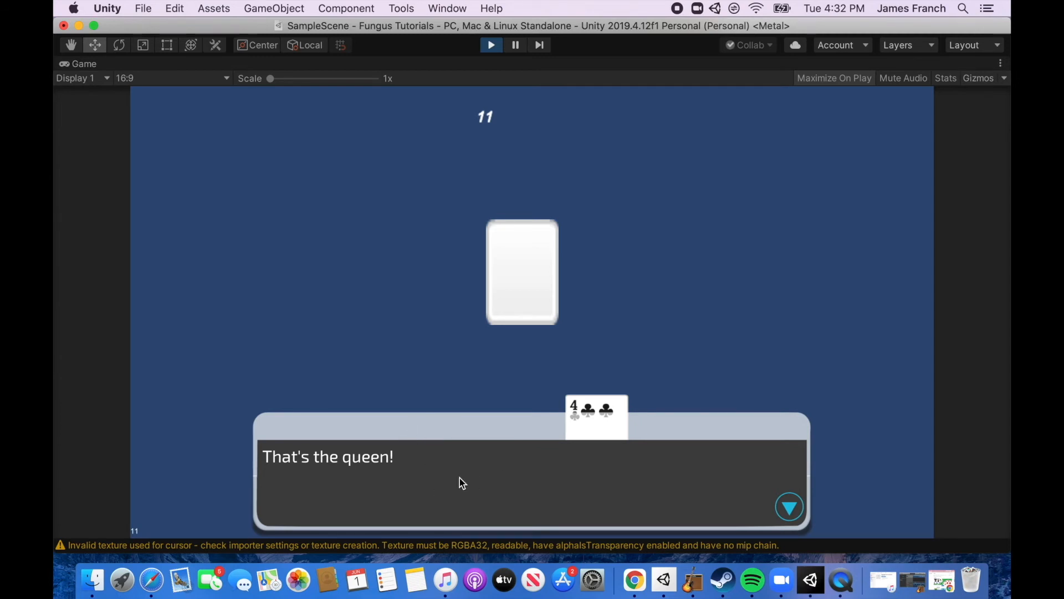
pyautogui.click(509, 487)
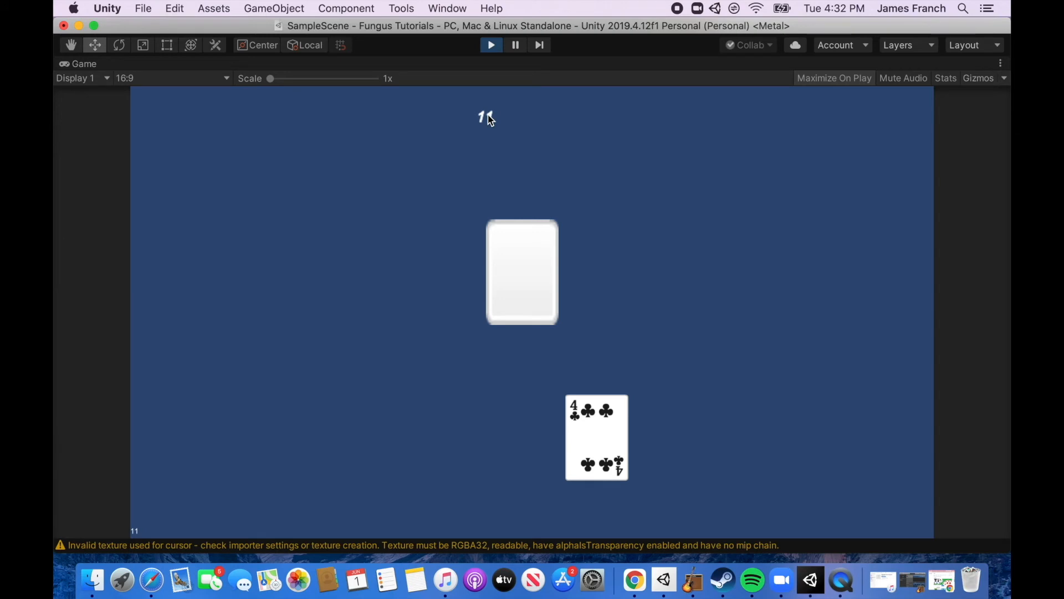
pyautogui.click(492, 45)
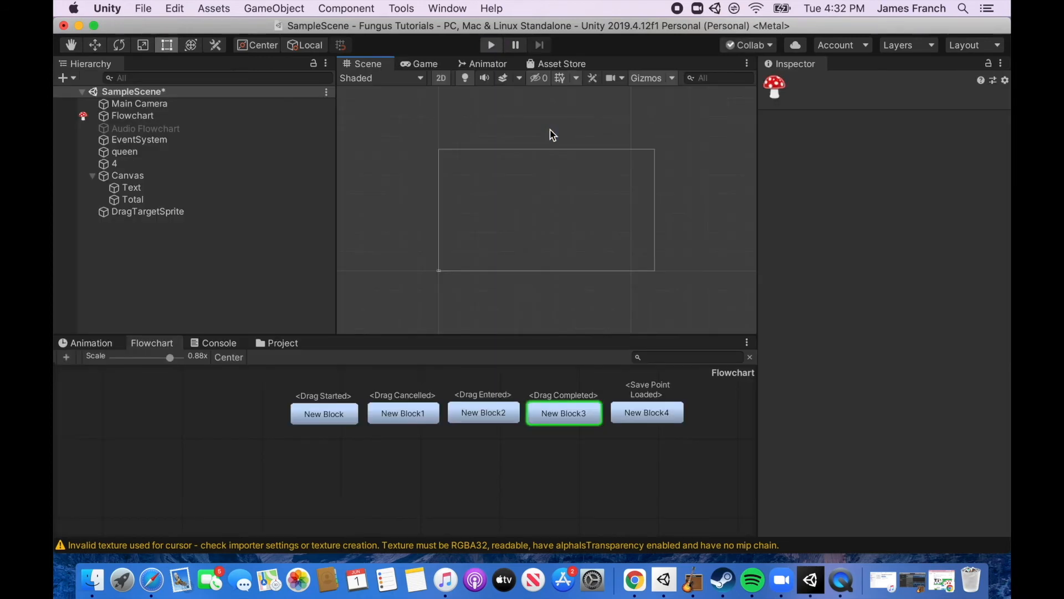
# Set New Block4 to execute on the Drag Exited sprite event.
pyautogui.click(650, 418)
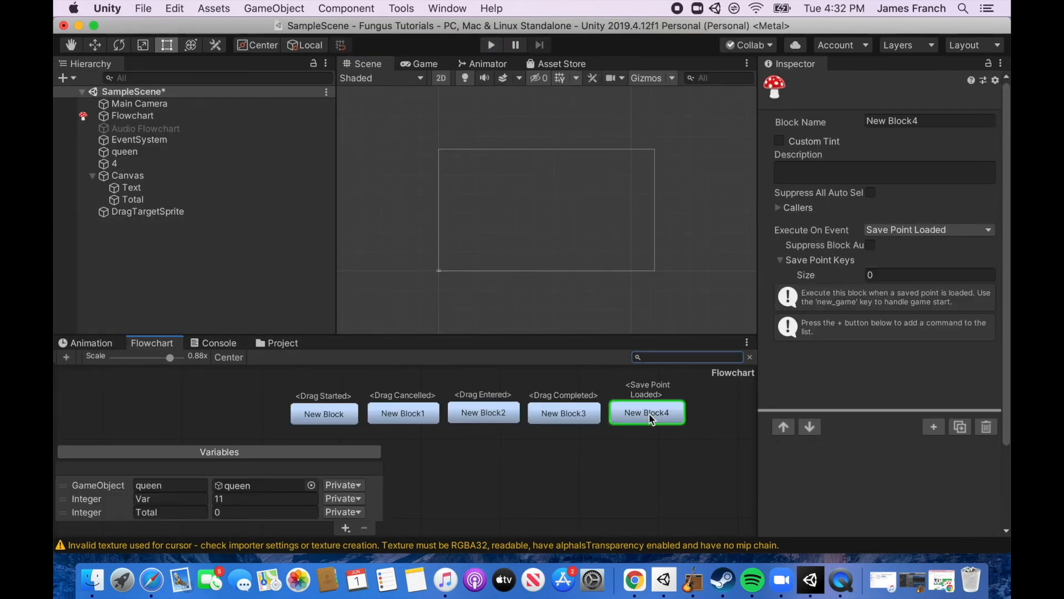
pyautogui.click(994, 234)
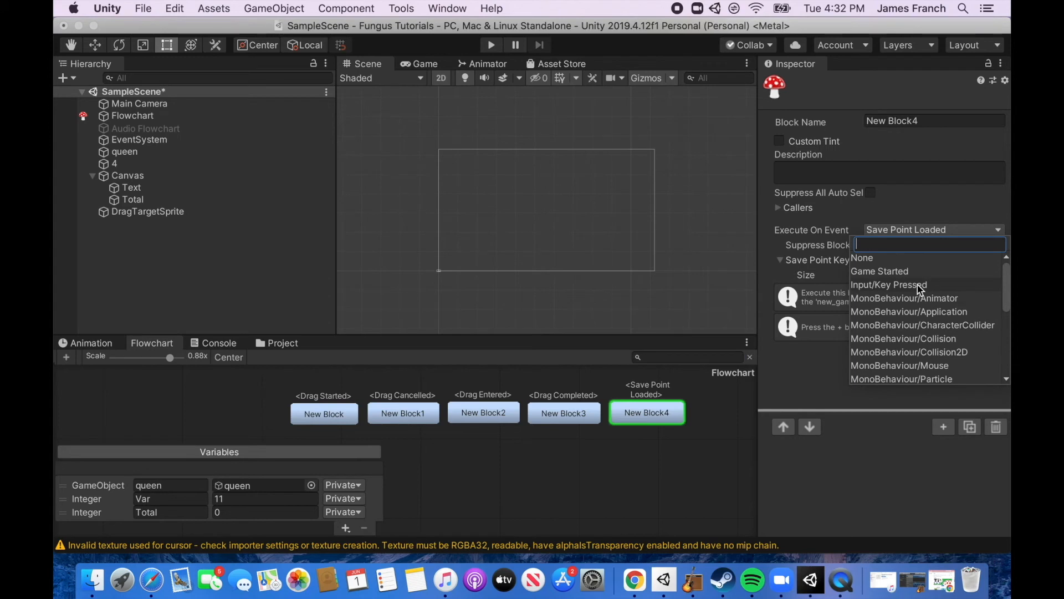
pyautogui.click(992, 232)
pyautogui.moveTo(937, 284)
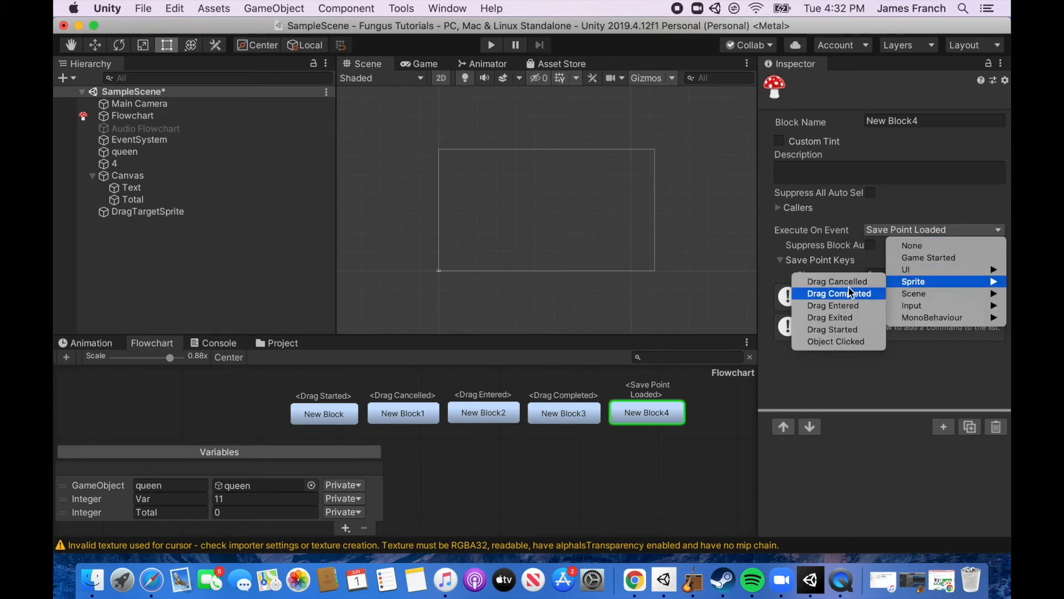
pyautogui.click(826, 317)
# Add a Say command to New Block4 with the story text "oops, my mistake".
pyautogui.click(943, 426)
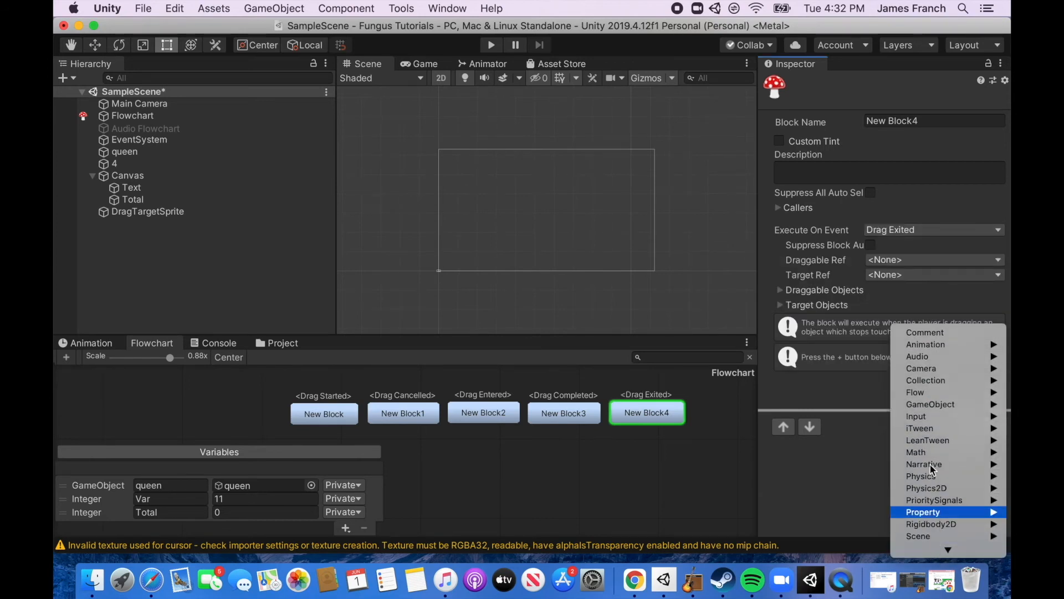
pyautogui.moveTo(928, 464)
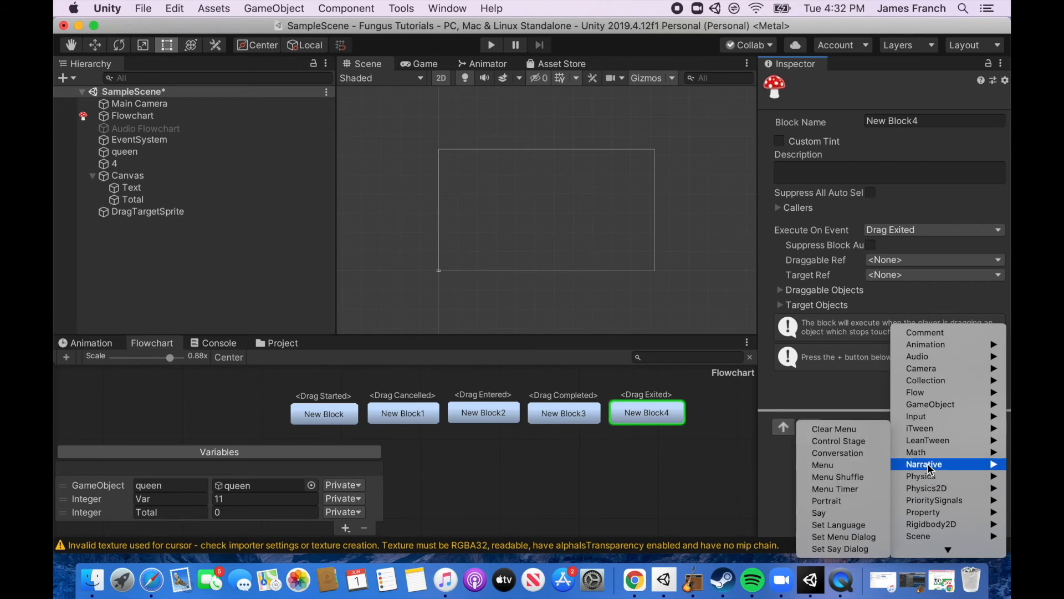
pyautogui.click(820, 514)
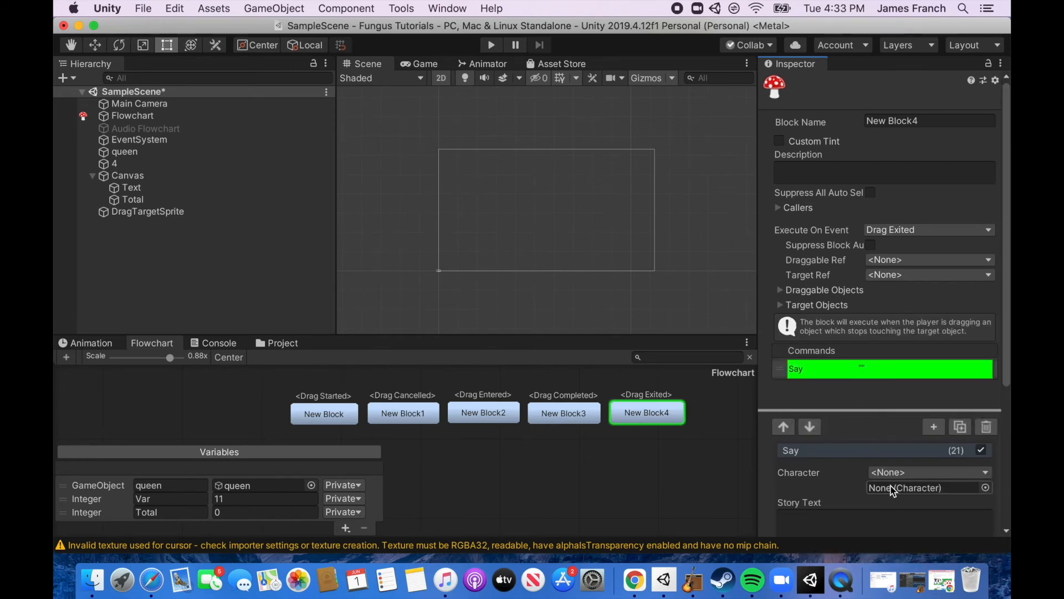
pyautogui.scroll(-5, 942, 443)
pyautogui.click(842, 421)
pyautogui.write('oops, my mistake')
pyautogui.press('Return')
pyautogui.press('BackSpace')
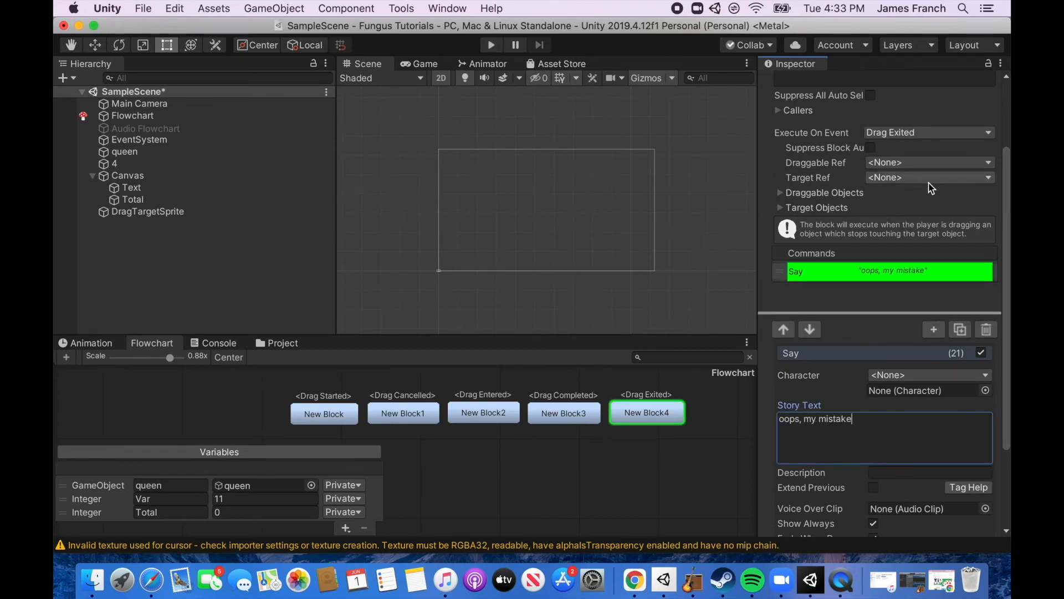
# Give New Block4 one draggable object, queen, and one target object, DragTargetSprite.
pyautogui.click(781, 192)
pyautogui.click(871, 208)
pyautogui.write('1')
pyautogui.press('Return')
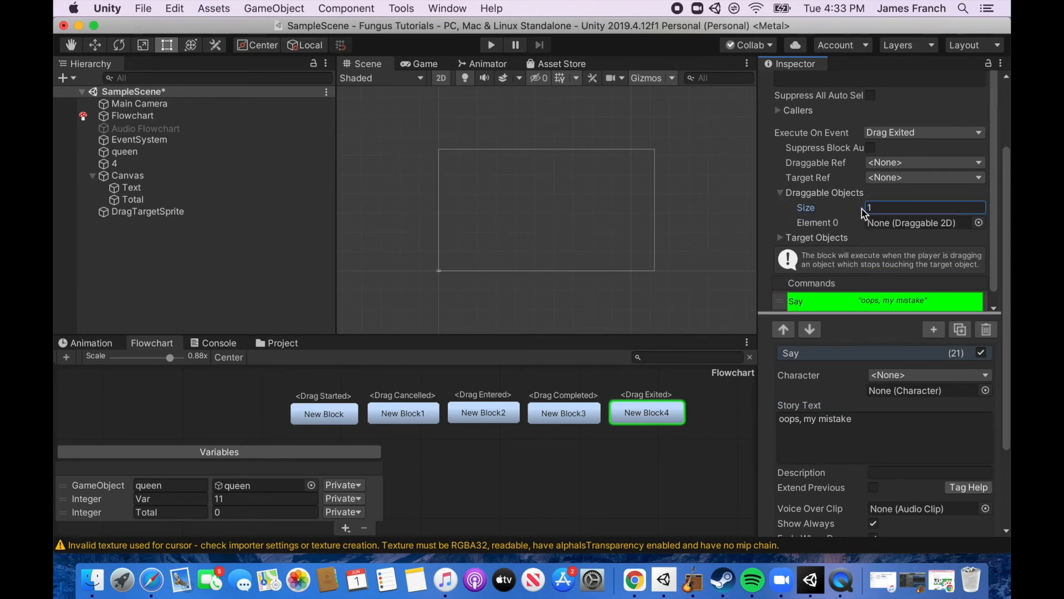
pyautogui.moveTo(130, 156); pyautogui.dragTo(882, 228)
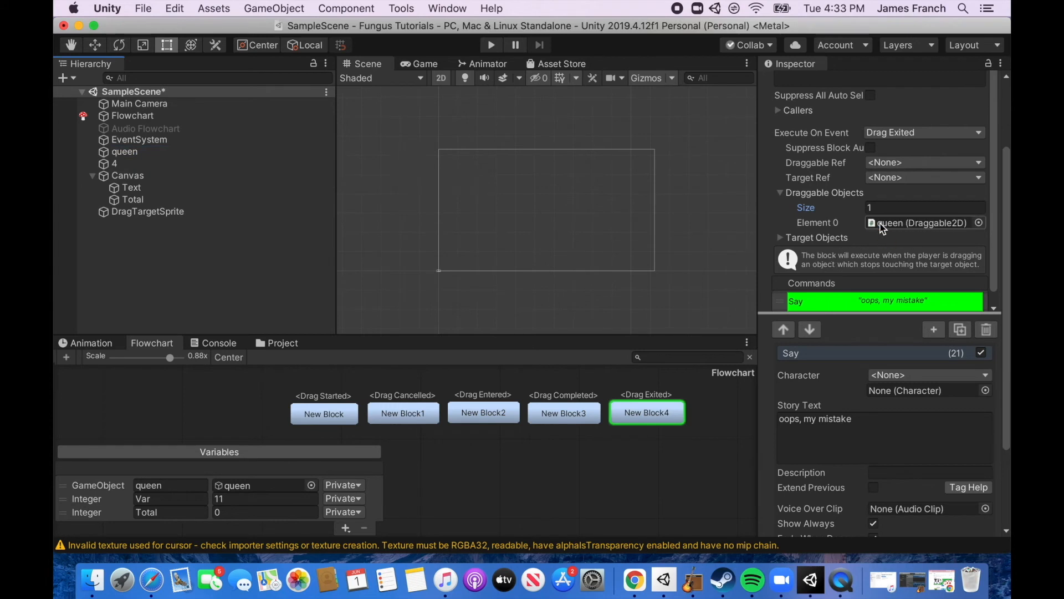
pyautogui.click(794, 238)
pyautogui.click(873, 252)
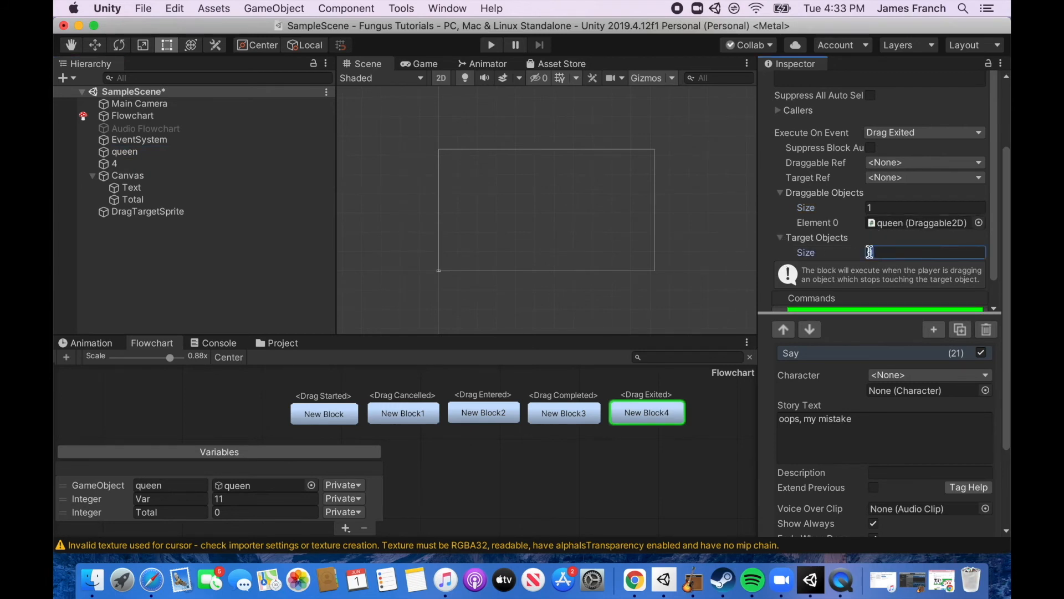
pyautogui.write('1')
pyautogui.press('Return')
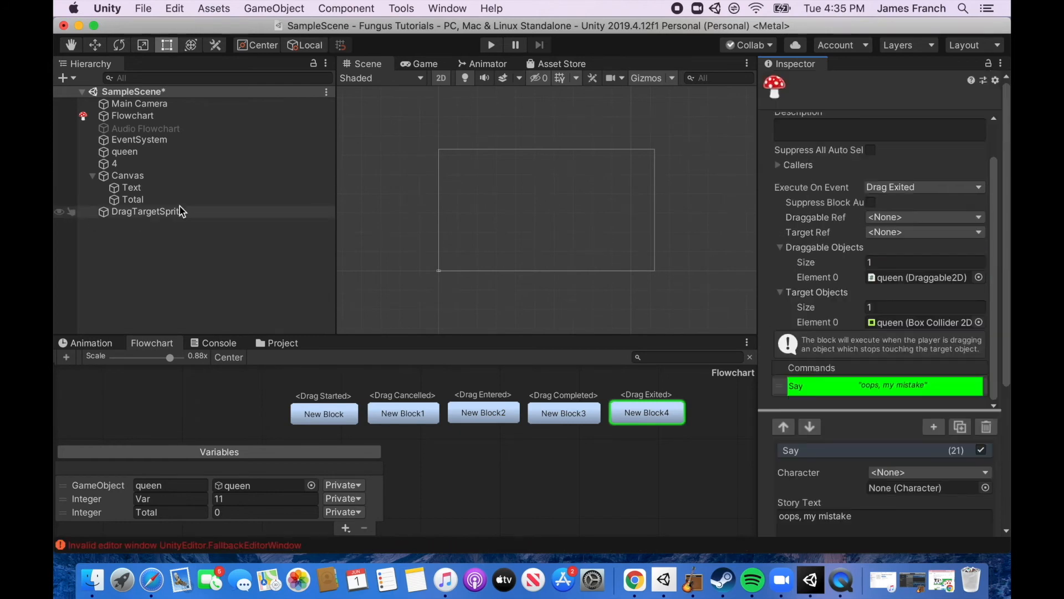
pyautogui.moveTo(185, 213); pyautogui.dragTo(899, 324)
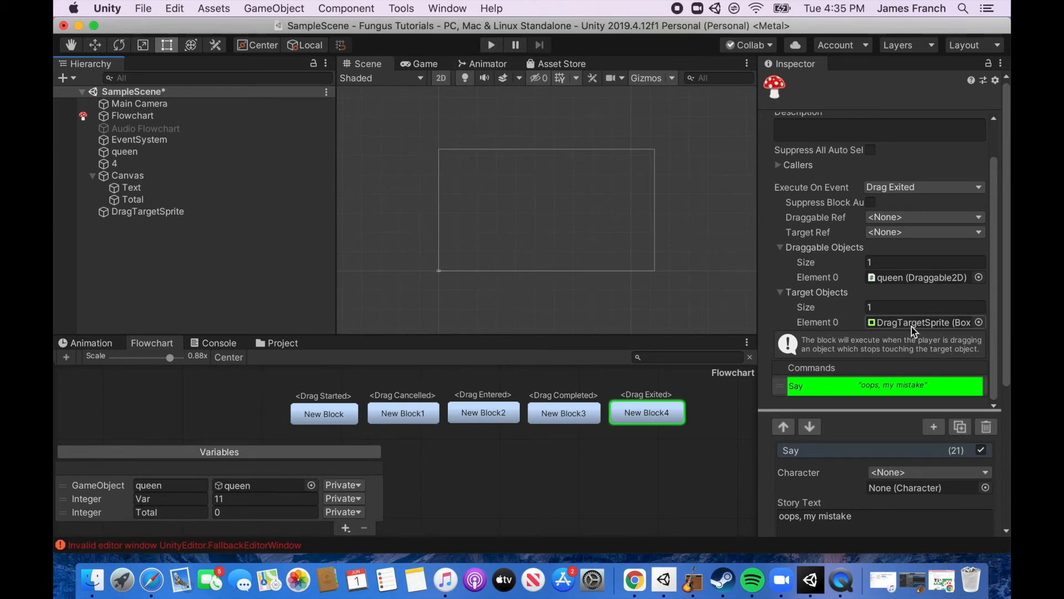
# Play-test the Drag Exited block by dragging the queen card over and off the drag target, and stop playing.
pyautogui.click(491, 45)
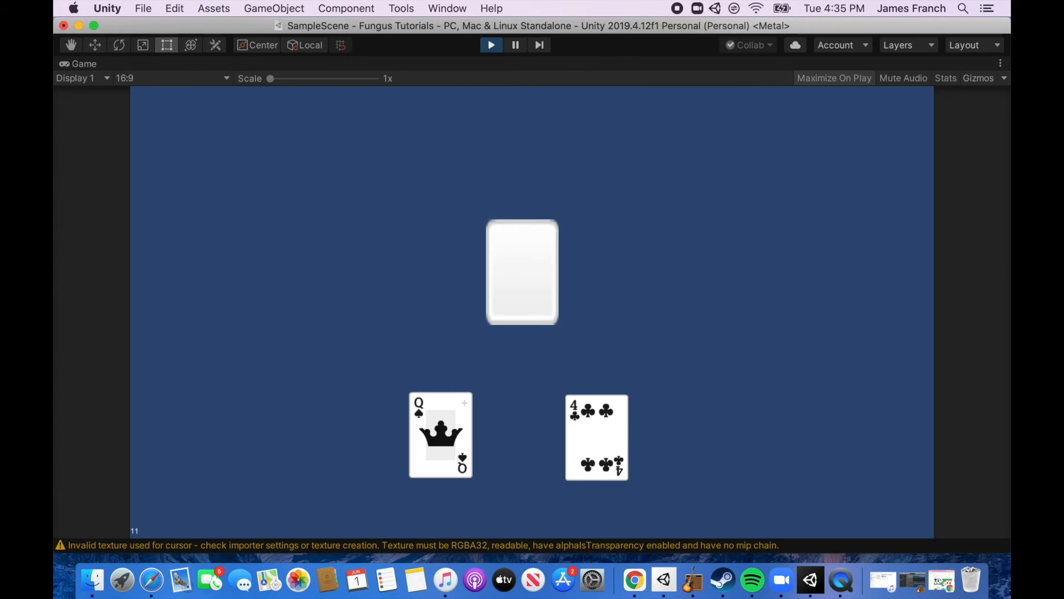
pyautogui.moveTo(440, 435); pyautogui.dragTo(521, 272)
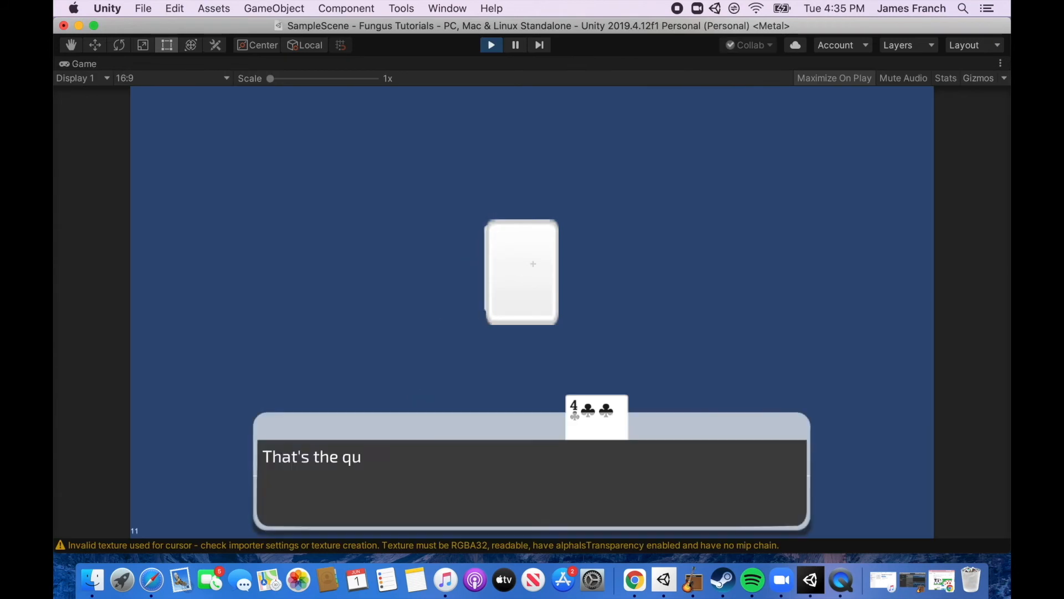
pyautogui.moveTo(385, 363); pyautogui.dragTo(430, 336)
pyautogui.click(492, 45)
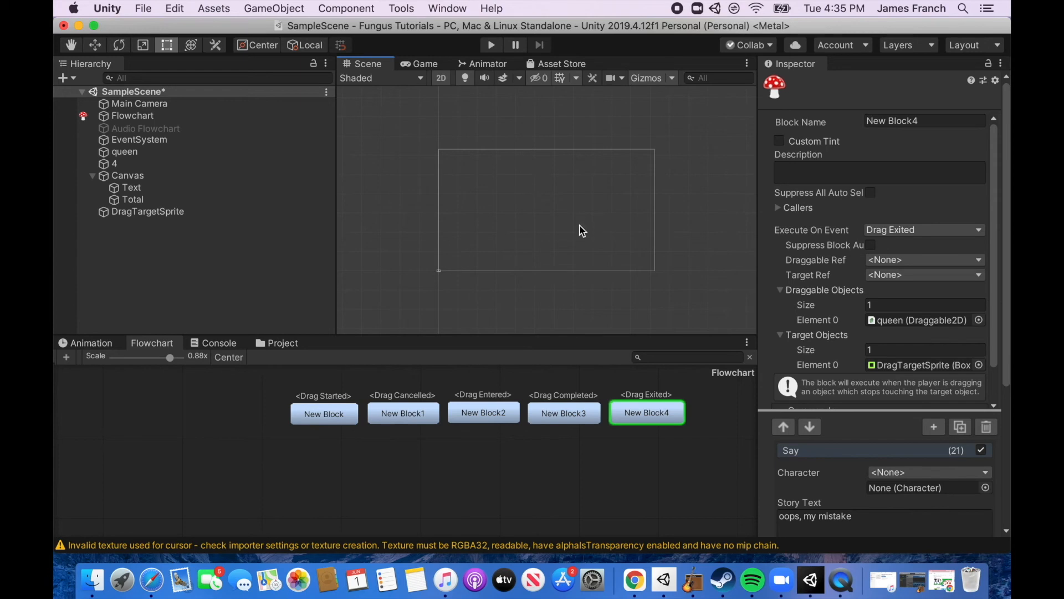
# Add a new flowchart block below the drag event blocks and set it to execute on the Object Clicked event.
pyautogui.click(128, 164)
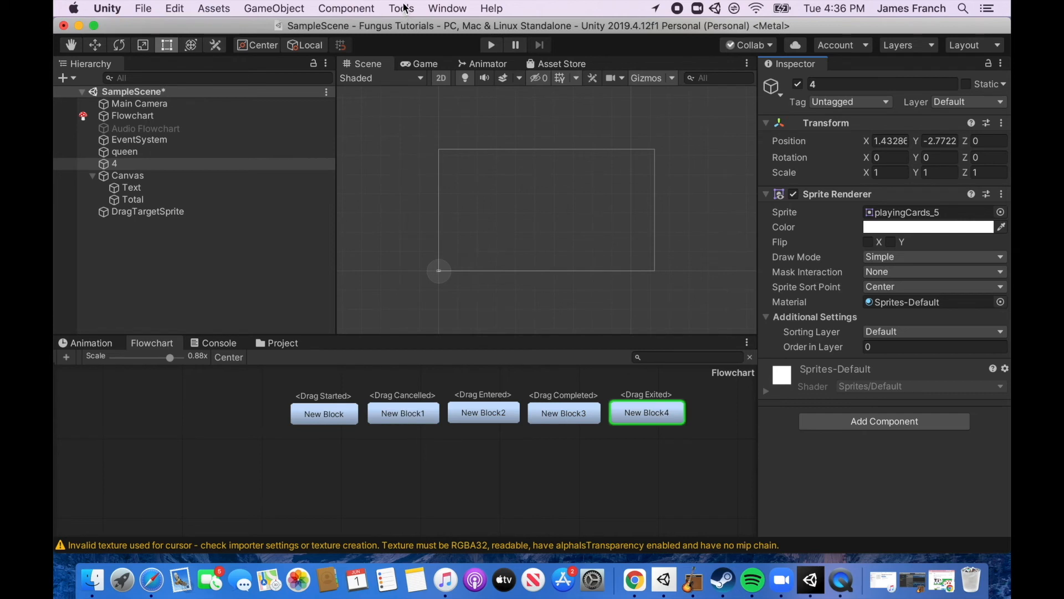
pyautogui.click(66, 359)
pyautogui.moveTo(109, 398); pyautogui.dragTo(625, 471)
pyautogui.click(937, 229)
pyautogui.moveTo(940, 291)
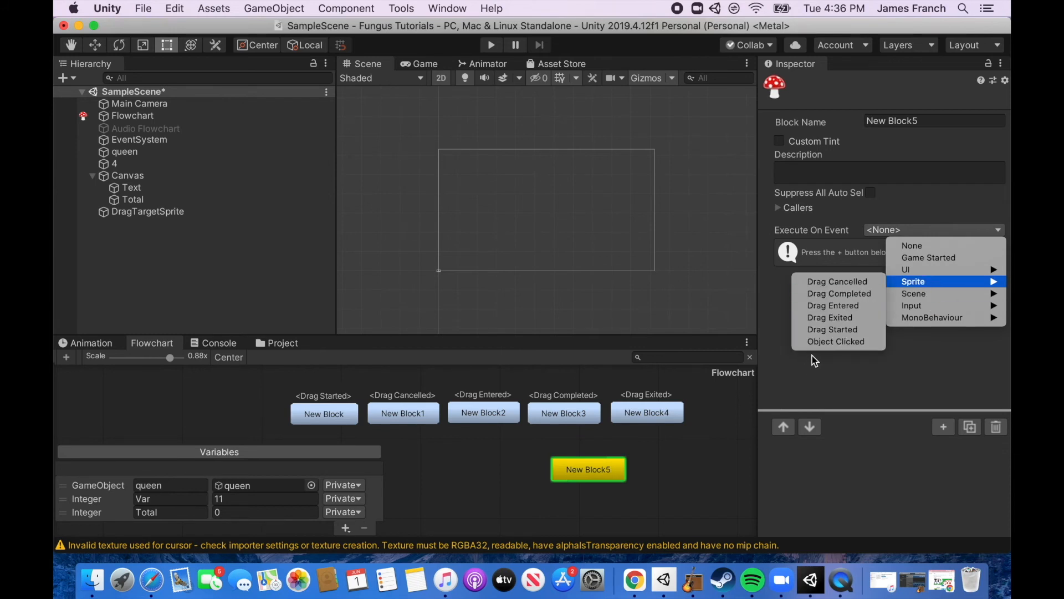
pyautogui.click(816, 342)
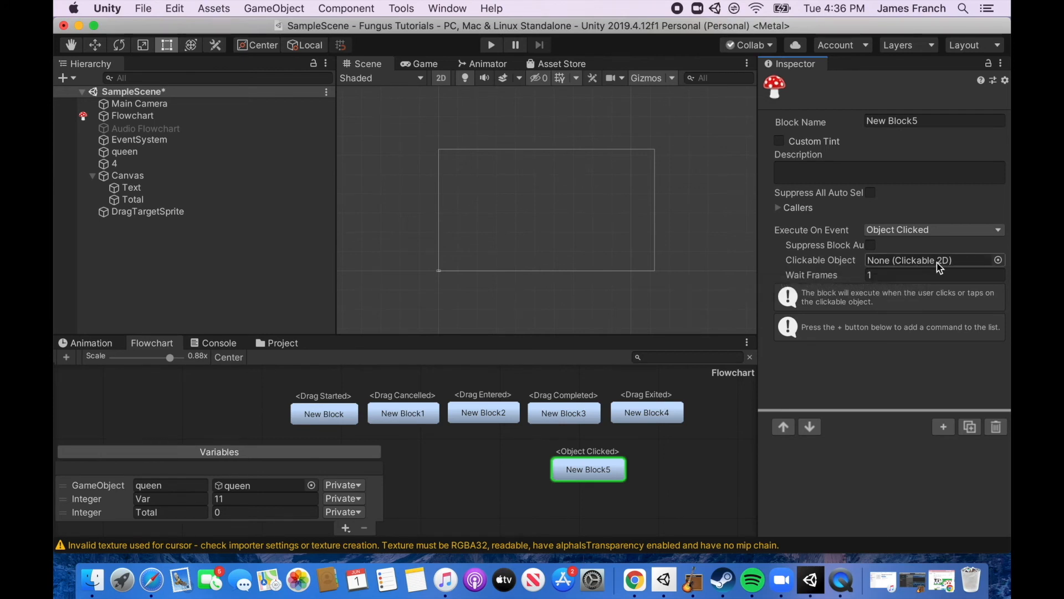
# Create a Fungus Clickable Sprite in the scene.
pyautogui.click(401, 8)
pyautogui.moveTo(429, 29)
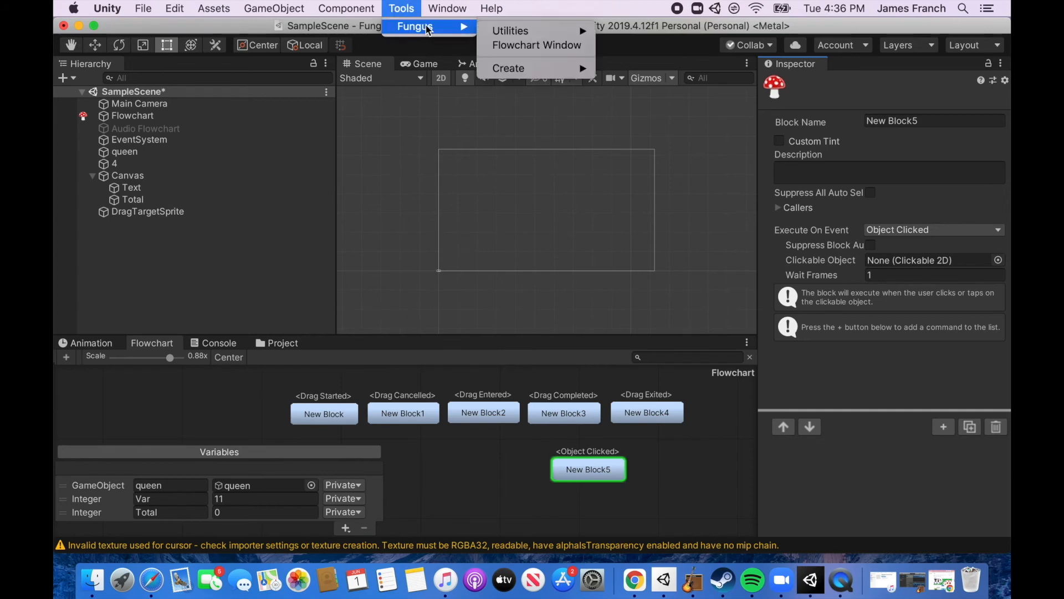
pyautogui.moveTo(521, 71)
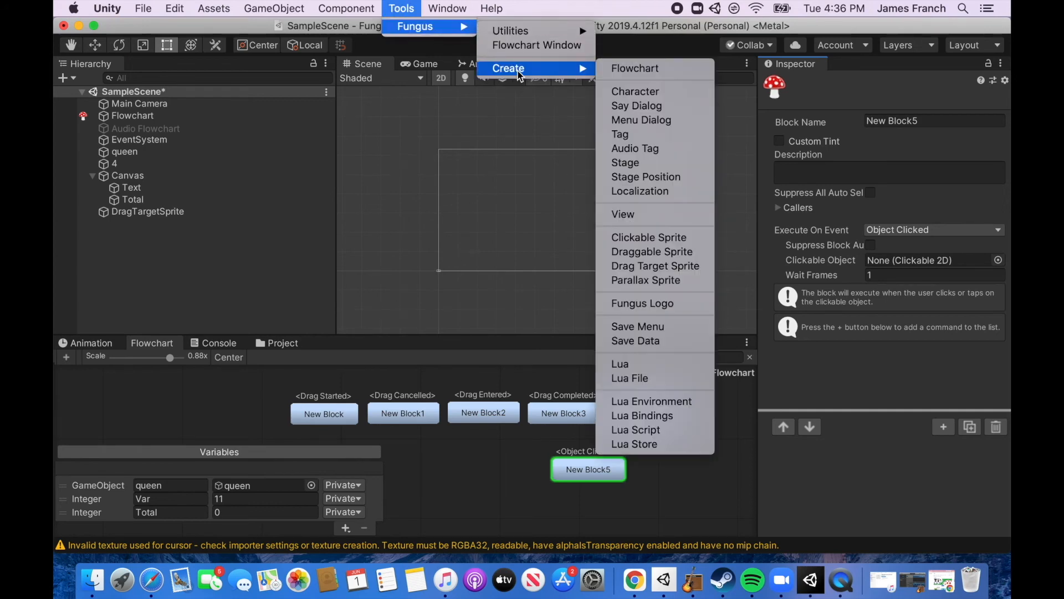
pyautogui.click(629, 235)
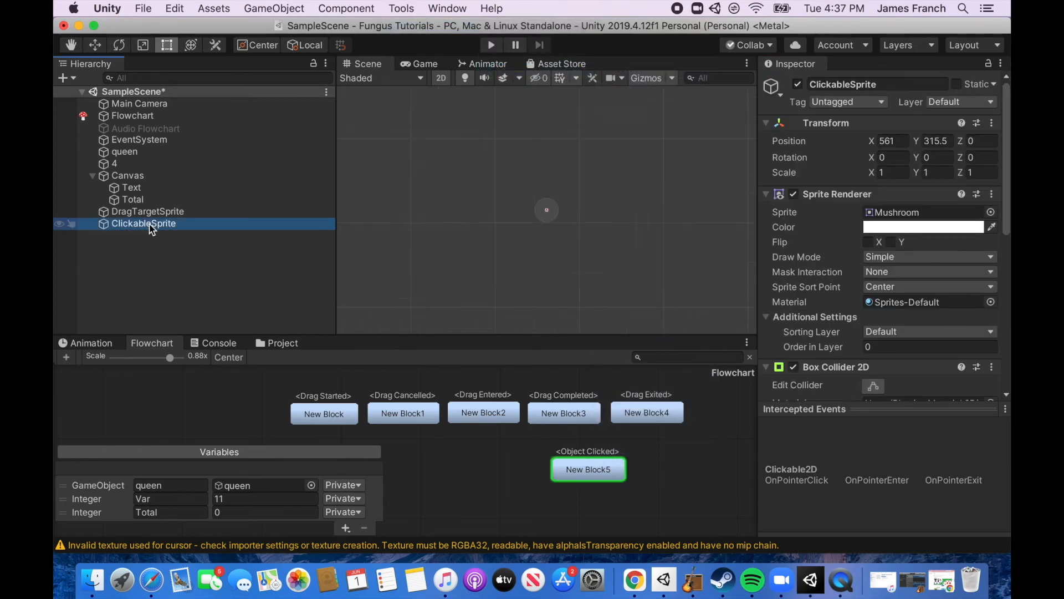
# Zero the clickable sprite's X and Y position and move it beside the blank drag target card, to about X 3.53, Y 0.4.
pyautogui.click(94, 48)
pyautogui.scroll(2, 457, 161)
pyautogui.scroll(-8, 457, 161)
pyautogui.scroll(-3, 458, 165)
pyautogui.moveTo(457, 161); pyautogui.dragTo(380, 234)
pyautogui.click(931, 141)
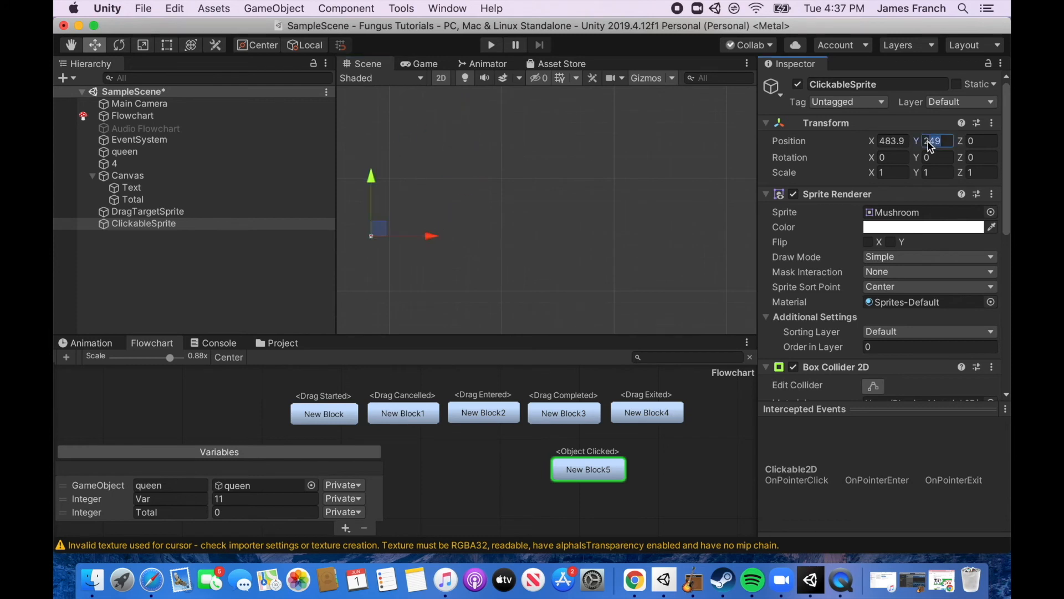
pyautogui.write('0')
pyautogui.click(886, 141)
pyautogui.write('0')
pyautogui.doubleClick(140, 225)
pyautogui.moveTo(553, 201); pyautogui.dragTo(761, 177)
# Change the clickable sprite's image to the jack of diamonds, playingCards_50, and reset its Box Collider 2D.
pyautogui.click(991, 212)
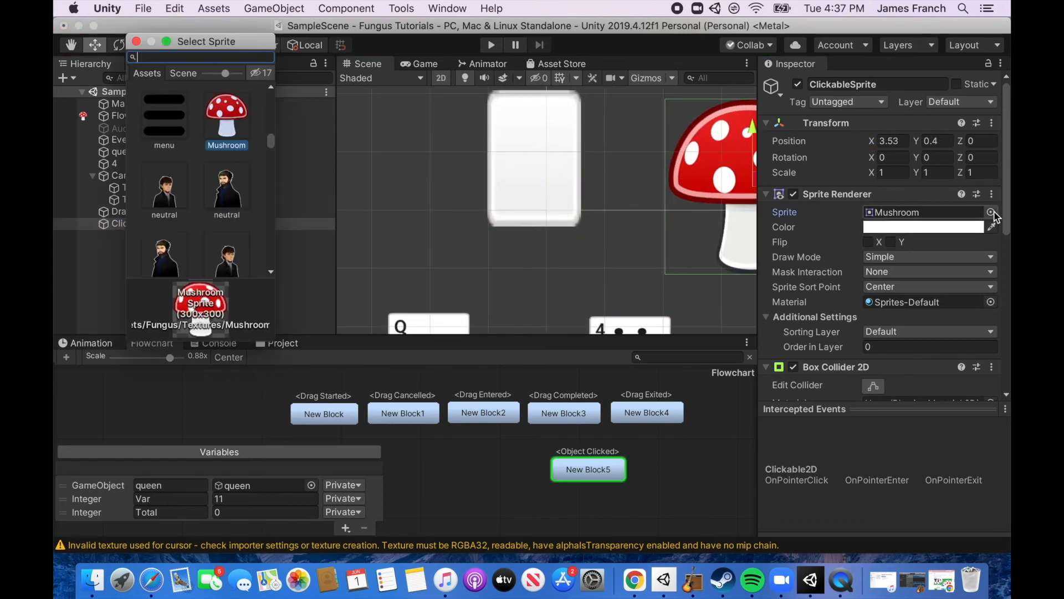
pyautogui.write('card')
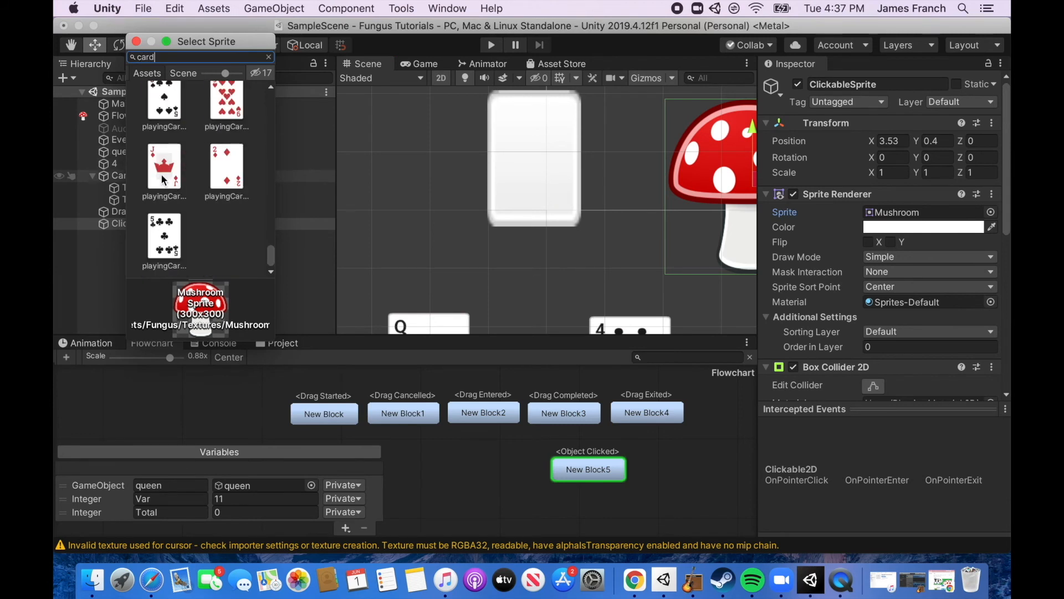
pyautogui.click(164, 176)
pyautogui.click(800, 267)
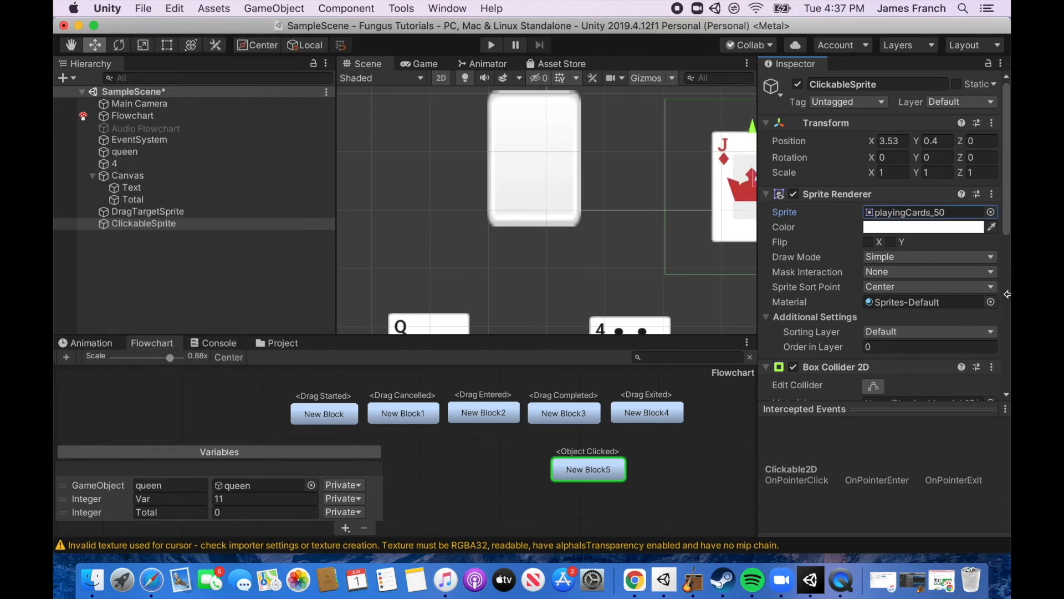
pyautogui.click(992, 367)
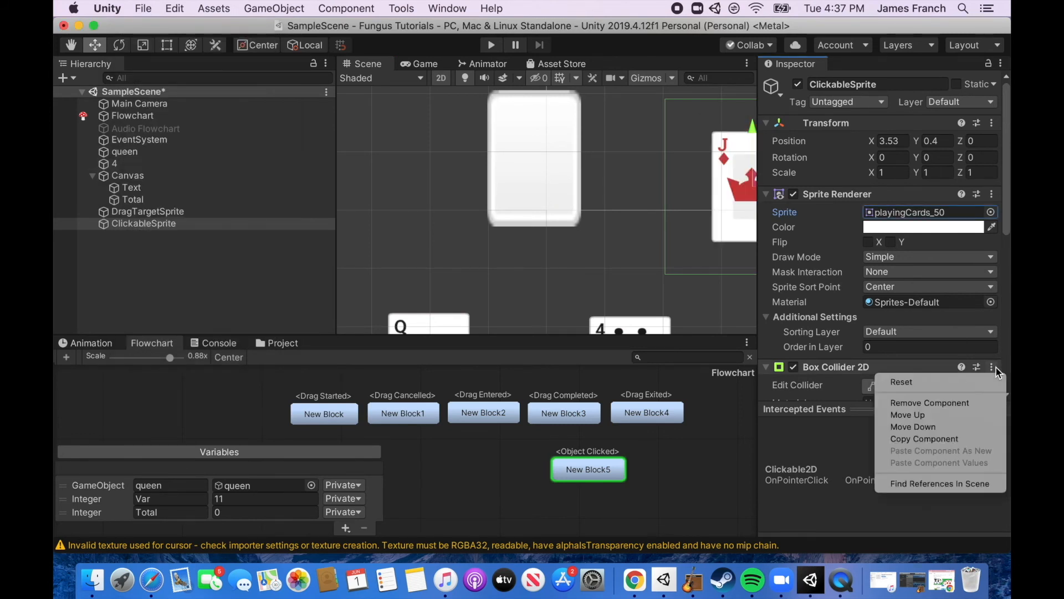
pyautogui.click(914, 382)
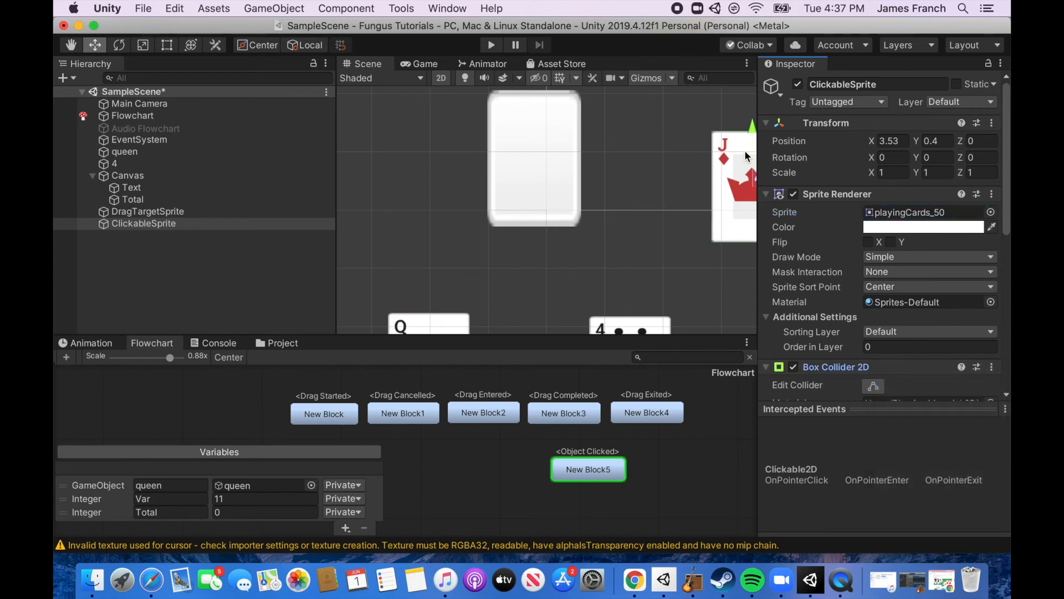
# Set the hover cursor of the jack card's Clickable 2D script to the add texture.
pyautogui.scroll(-3, 711, 261)
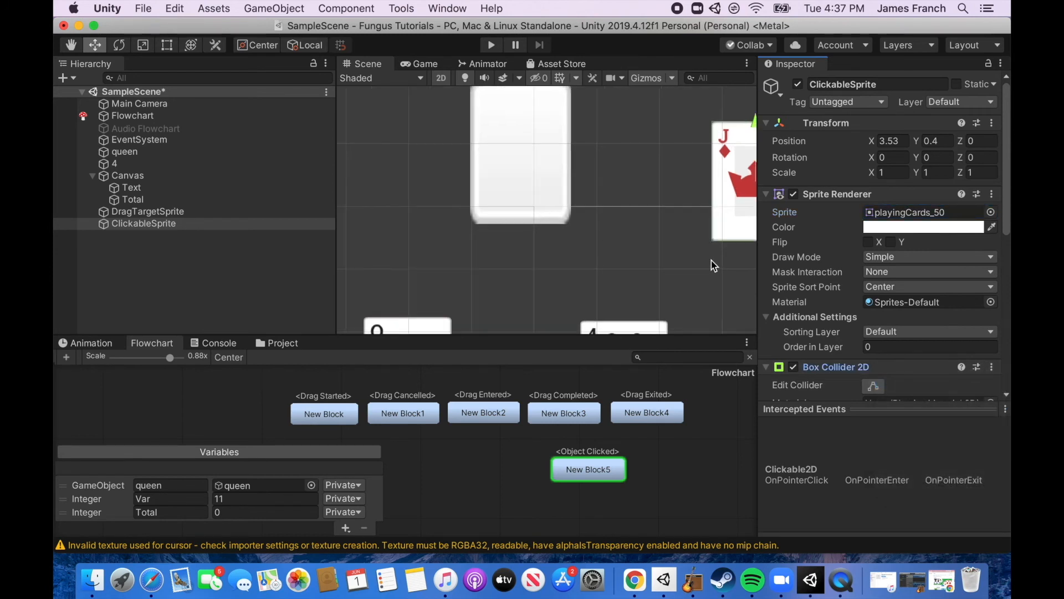
pyautogui.scroll(-10, 1006, 187)
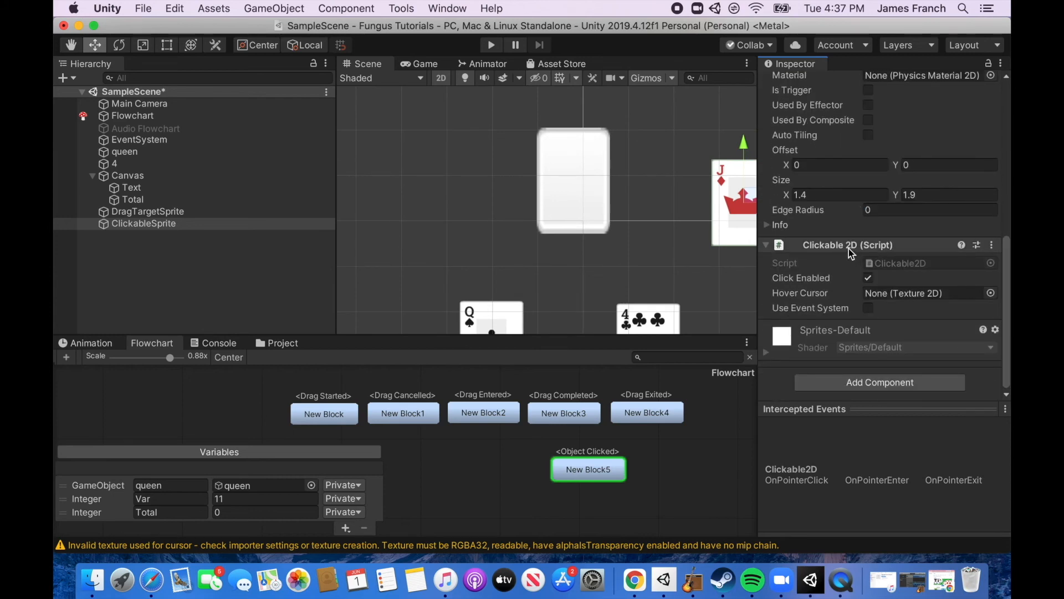
pyautogui.click(992, 293)
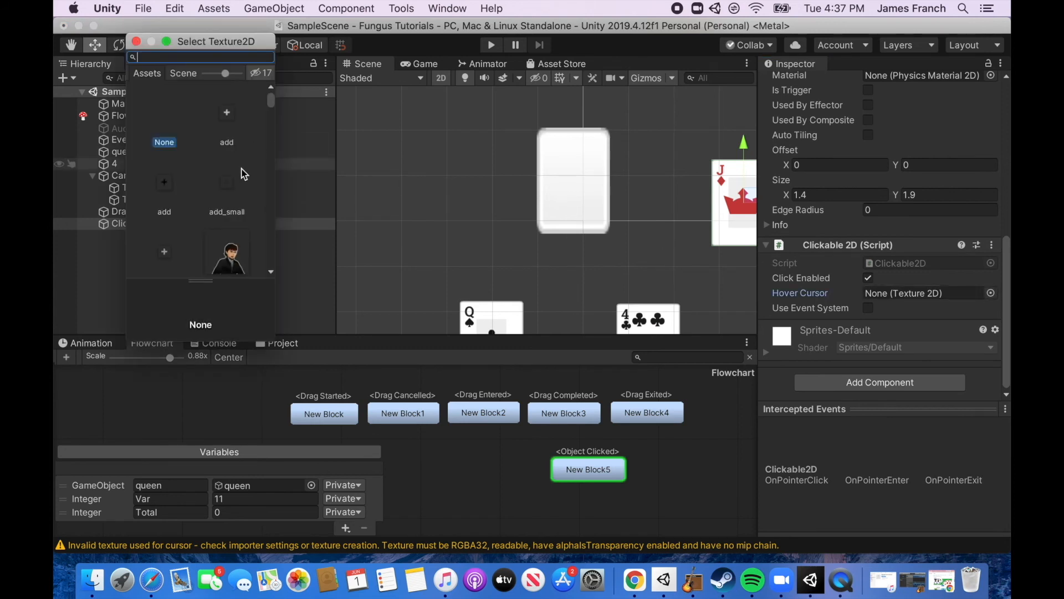
pyautogui.click(165, 185)
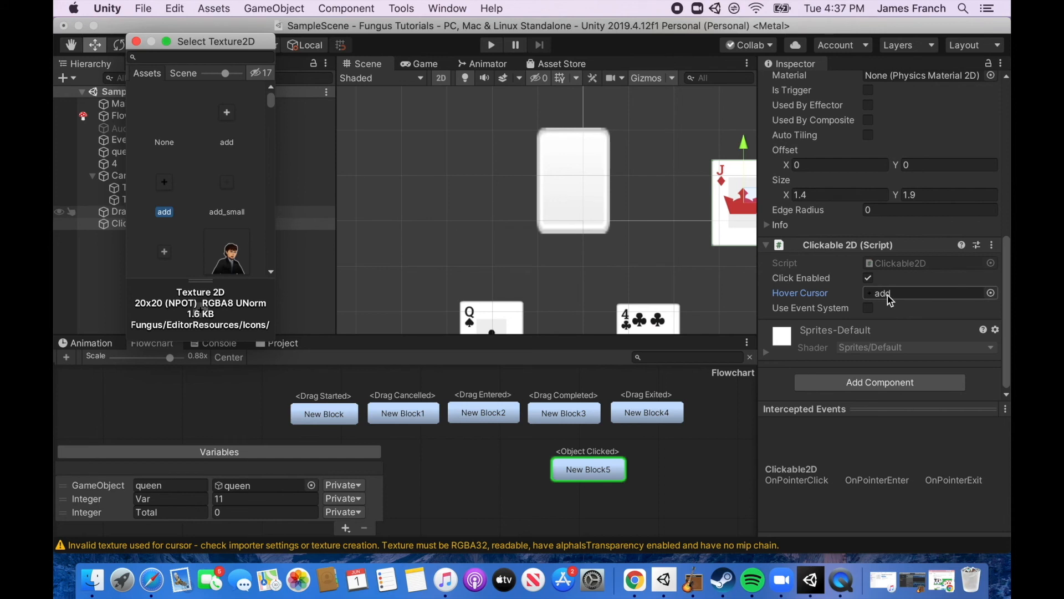
# Assign ClickableSprite as New Block5's clickable object and add an iTween Punch Scale command targeting it.
pyautogui.click(606, 474)
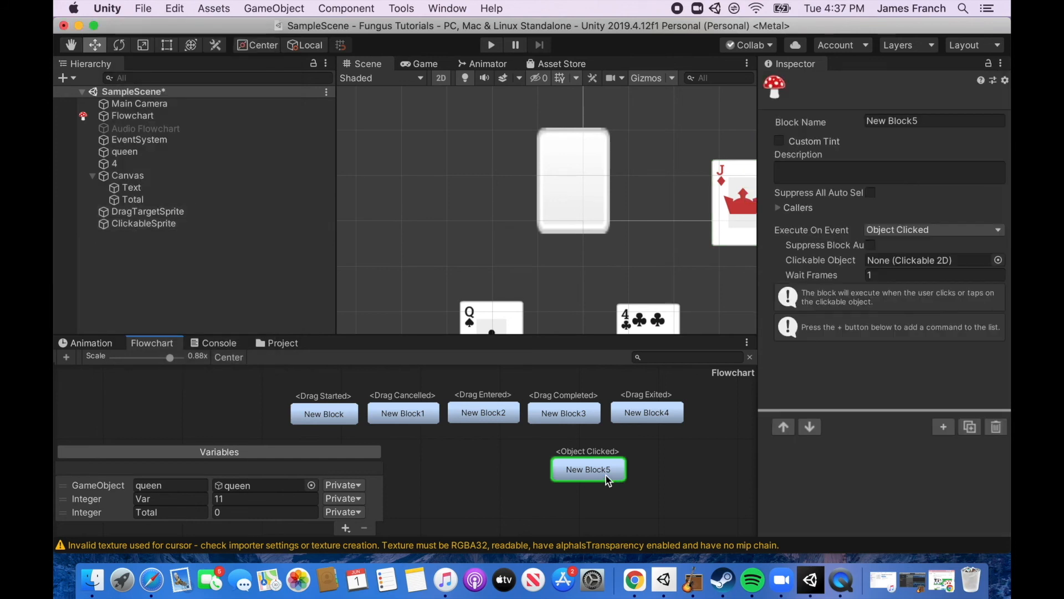
pyautogui.moveTo(147, 223); pyautogui.dragTo(909, 261)
pyautogui.click(943, 427)
pyautogui.moveTo(930, 434)
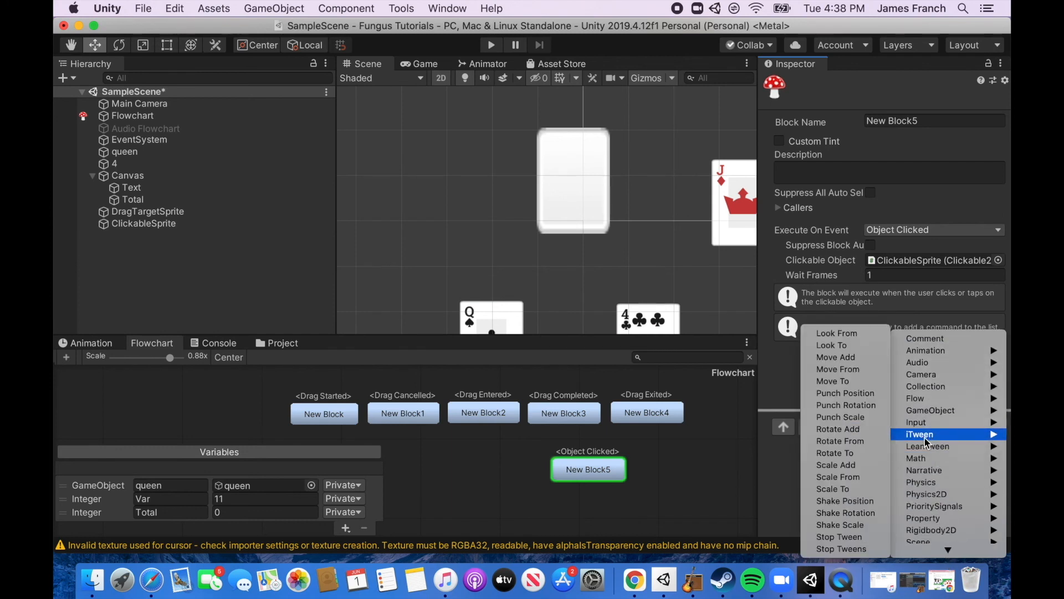
pyautogui.click(834, 416)
pyautogui.click(840, 349)
pyautogui.moveTo(143, 223); pyautogui.dragTo(896, 477)
# Set the Punch Scale amount to X 1 and Y 1.
pyautogui.scroll(-5, 1008, 416)
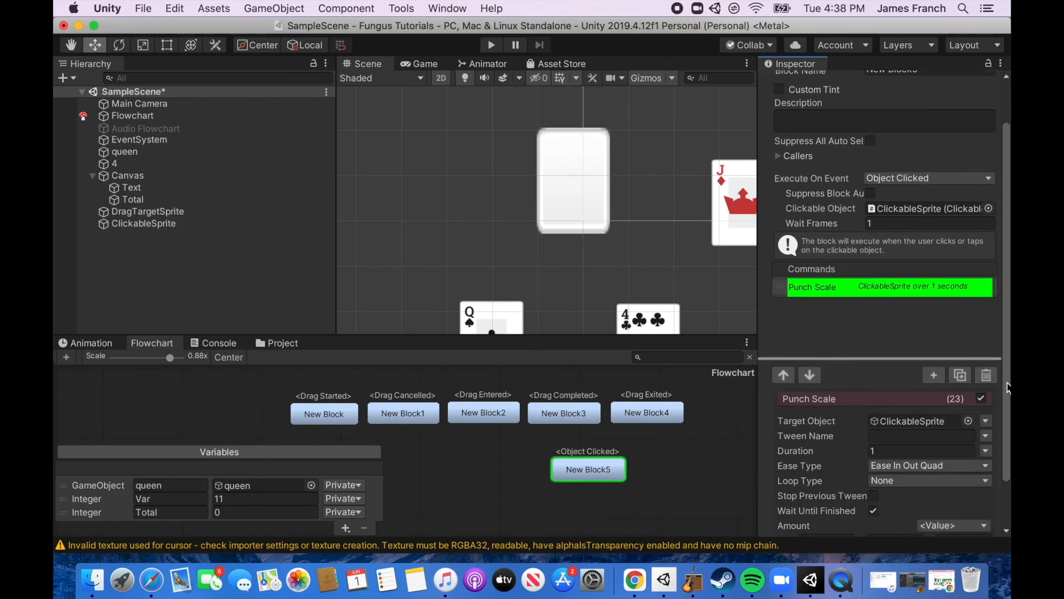
pyautogui.click(809, 486)
pyautogui.write('1')
pyautogui.click(878, 487)
pyautogui.write('1')
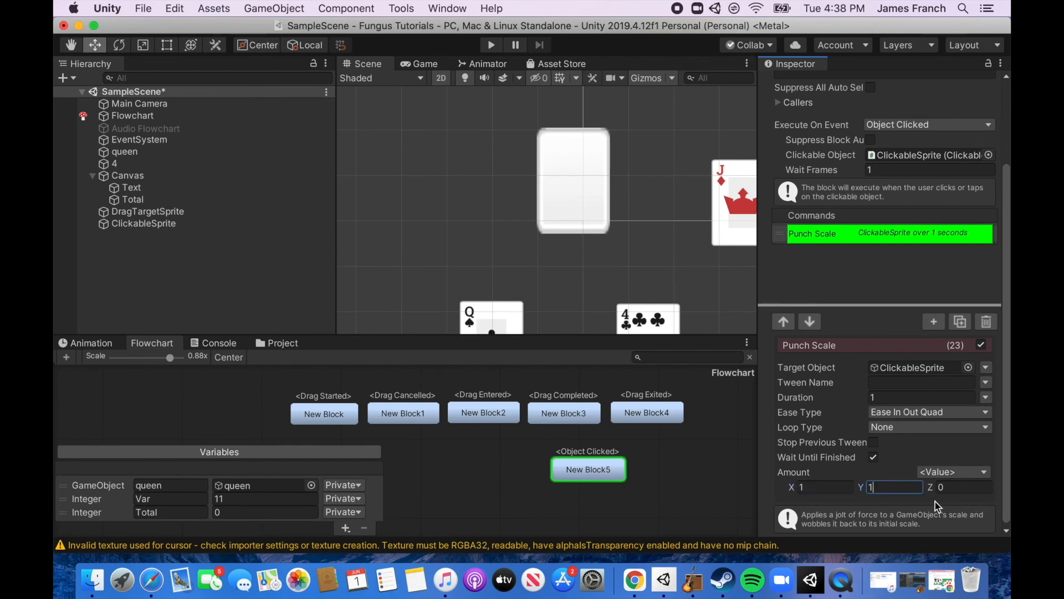
# Play the scene and test the punch scale animation by clicking the jack of diamonds several times.
pyautogui.click(493, 45)
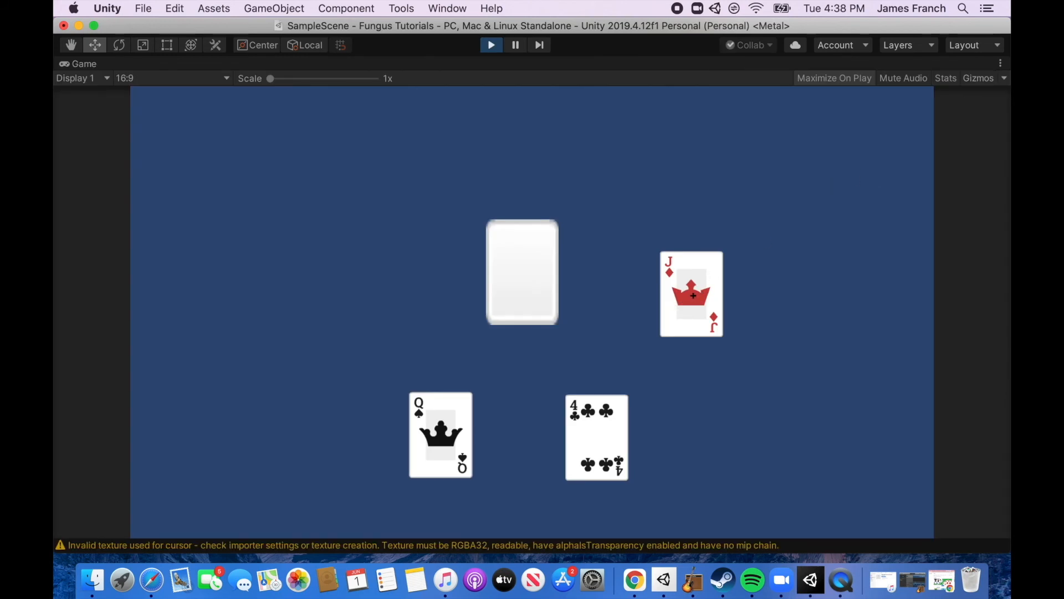
pyautogui.click(692, 295)
pyautogui.click(701, 305)
pyautogui.click(695, 294)
pyautogui.click(700, 309)
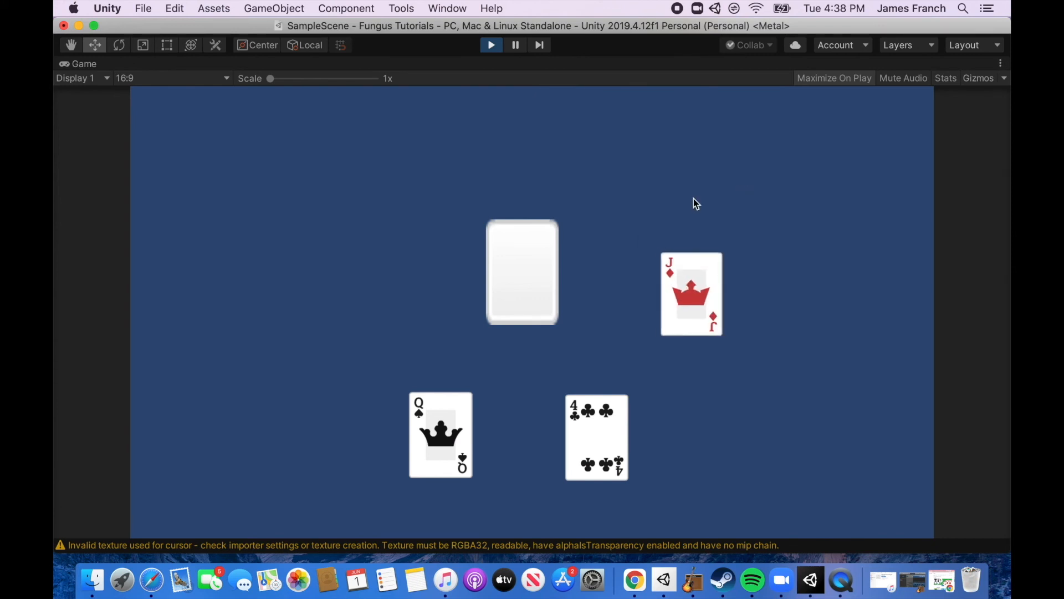
pyautogui.click(491, 47)
# Assign queen as the clickable object of New Block5 and open the queen's properties.
pyautogui.click(603, 475)
pyautogui.moveTo(137, 153); pyautogui.dragTo(893, 266)
pyautogui.doubleClick(894, 266)
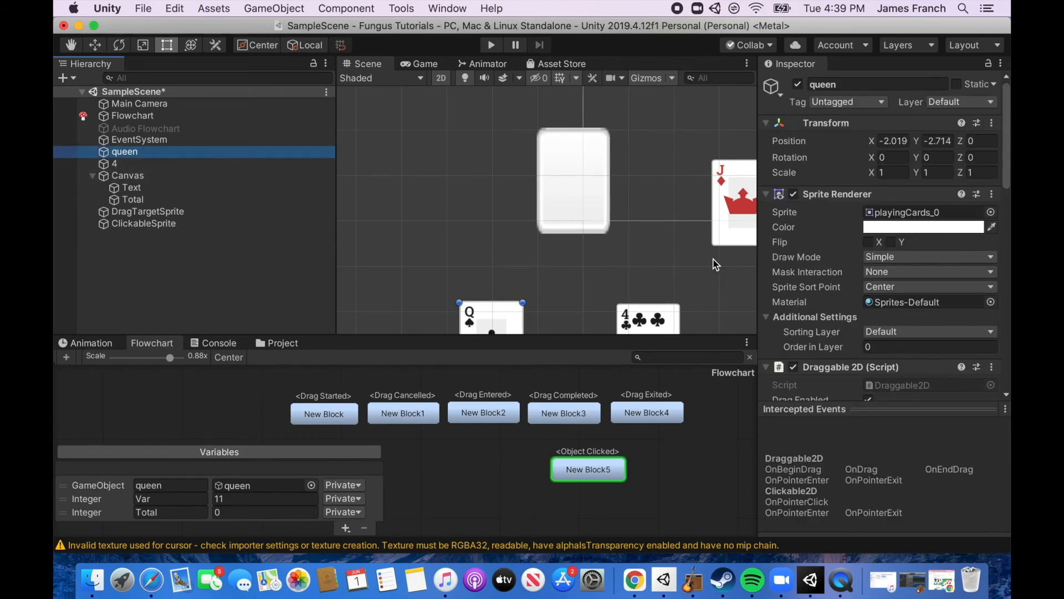
# Review the queen's components down to its Clickable 2D script, and play the scene to test clicking and dragging the queen card.
pyautogui.scroll(-5, 1008, 351)
pyautogui.scroll(-5, 1008, 351)
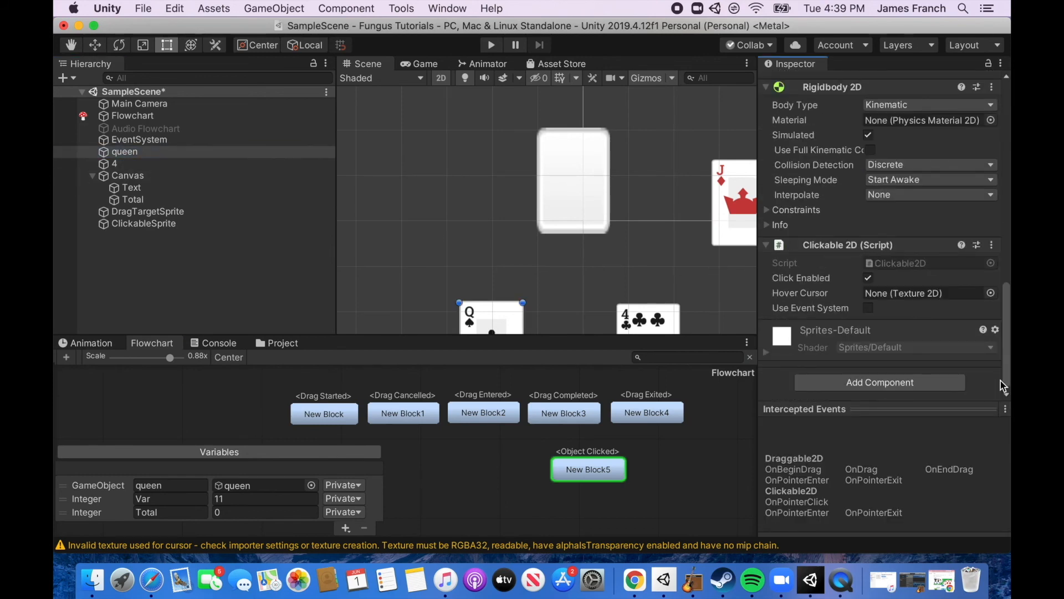
pyautogui.scroll(3, 1003, 383)
pyautogui.scroll(-3, 1006, 368)
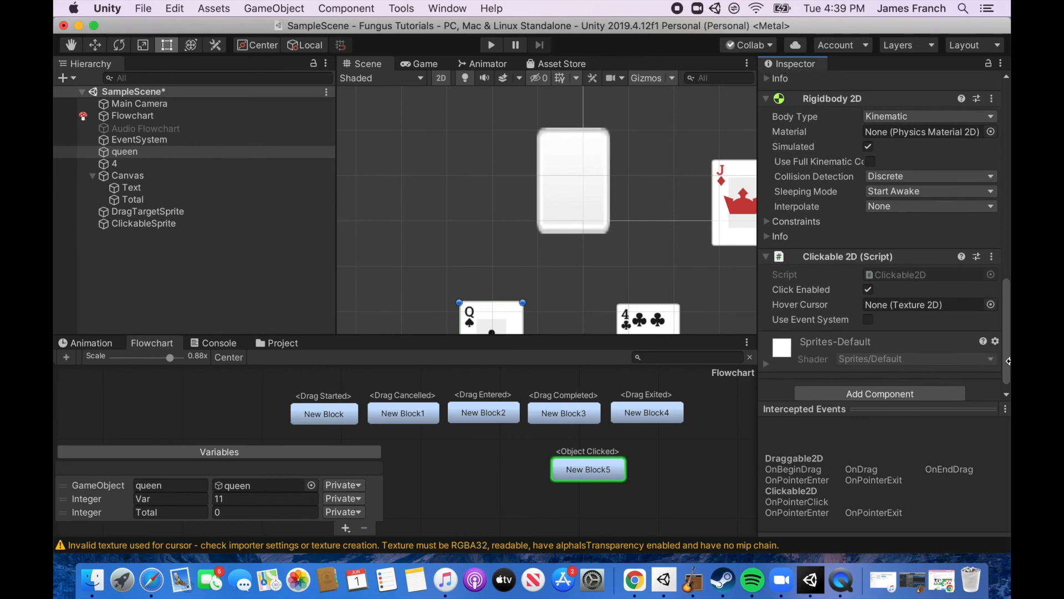
pyautogui.moveTo(1008, 361); pyautogui.dragTo(980, 198)
pyautogui.click(491, 44)
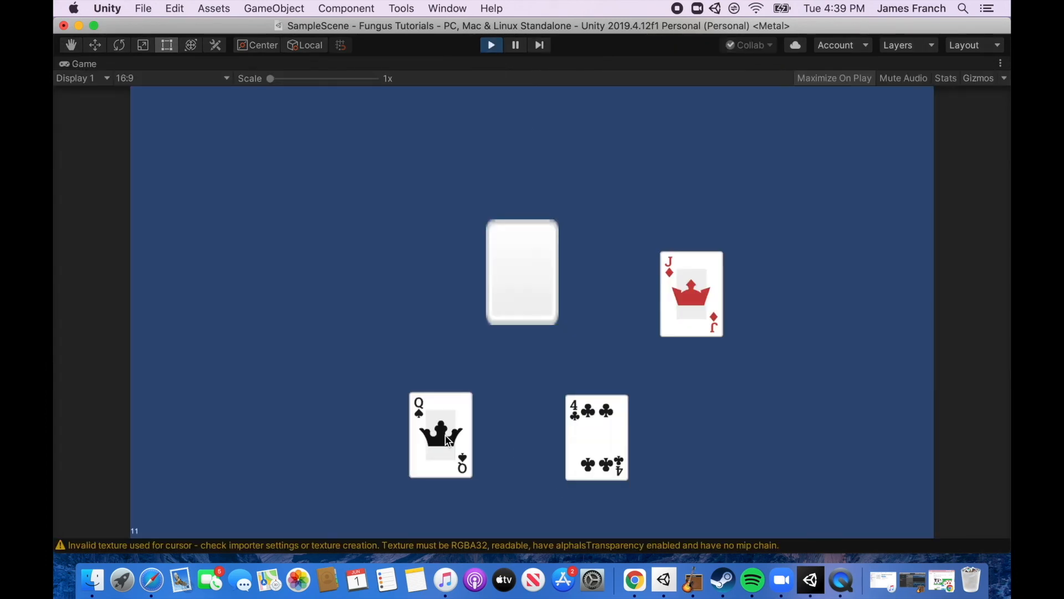
pyautogui.moveTo(449, 440); pyautogui.dragTo(434, 377)
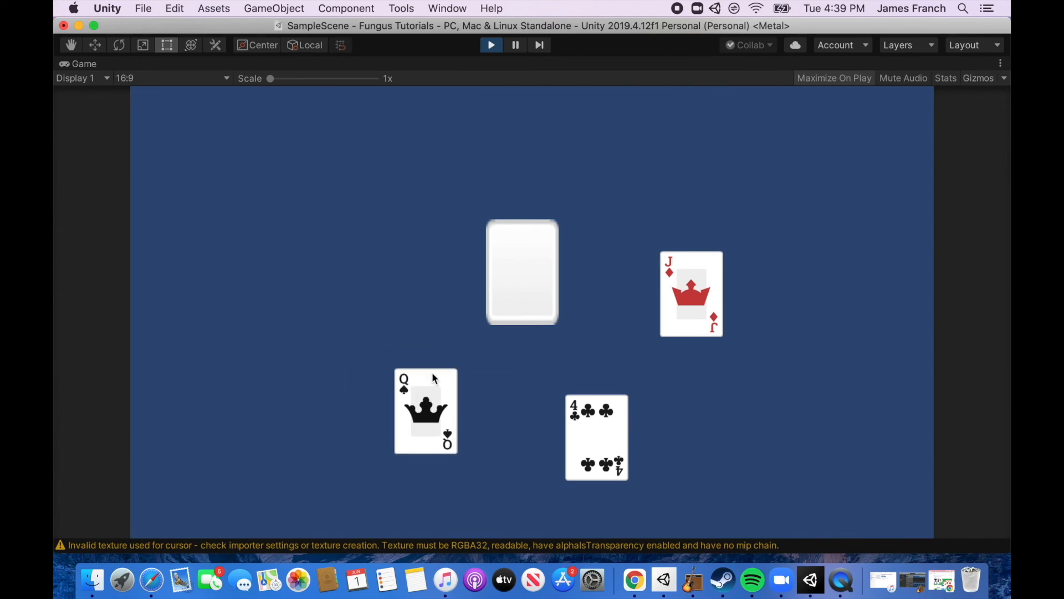
pyautogui.click(491, 48)
# Set queen as the Punch Scale command's target object and test dragging the queen card onto the blank card in play mode.
pyautogui.moveTo(125, 151); pyautogui.dragTo(901, 477)
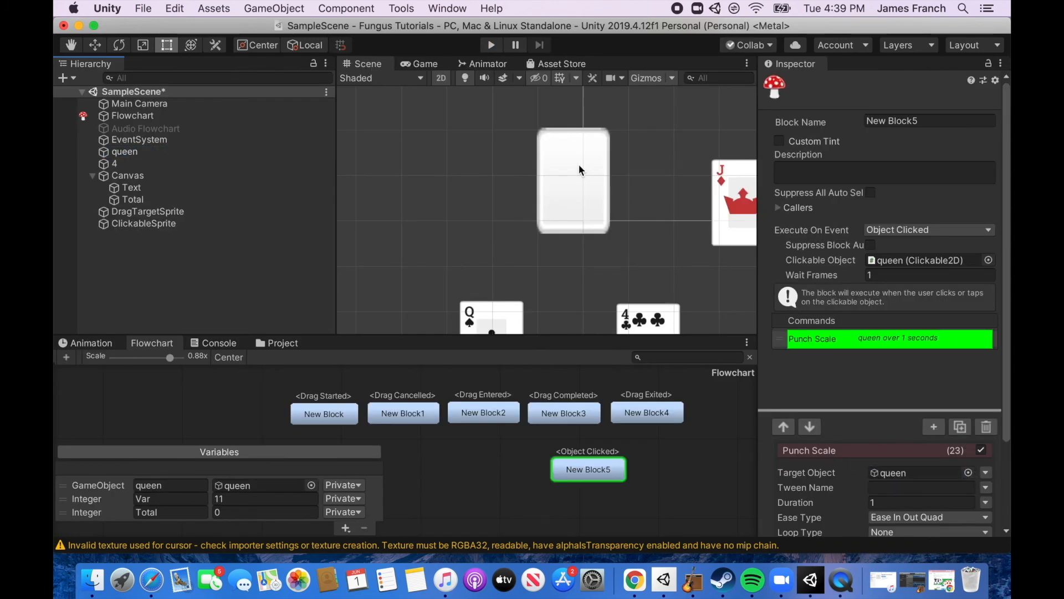
pyautogui.click(493, 45)
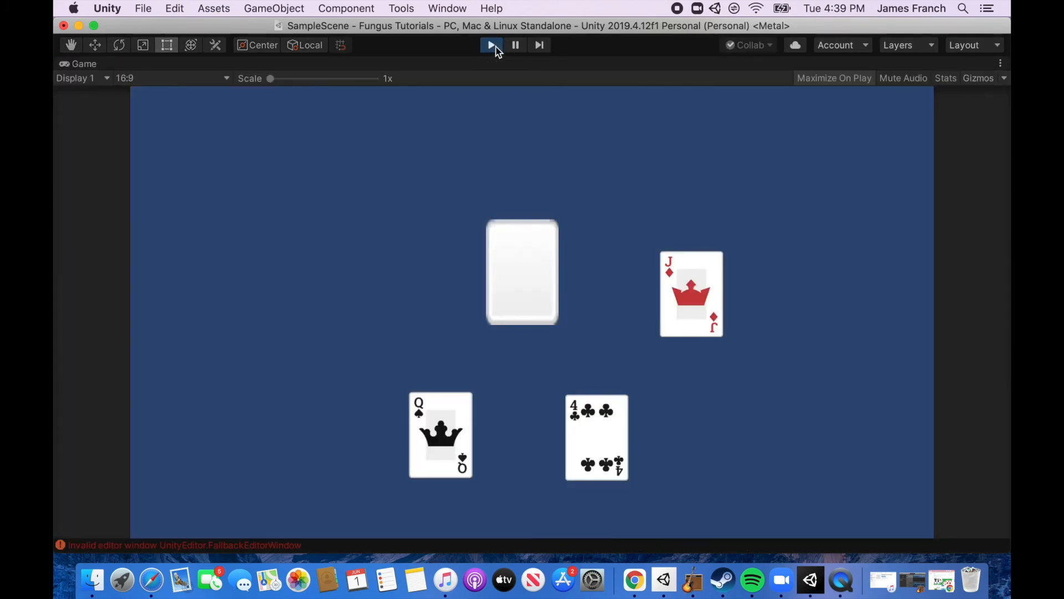
pyautogui.moveTo(445, 442); pyautogui.dragTo(519, 284)
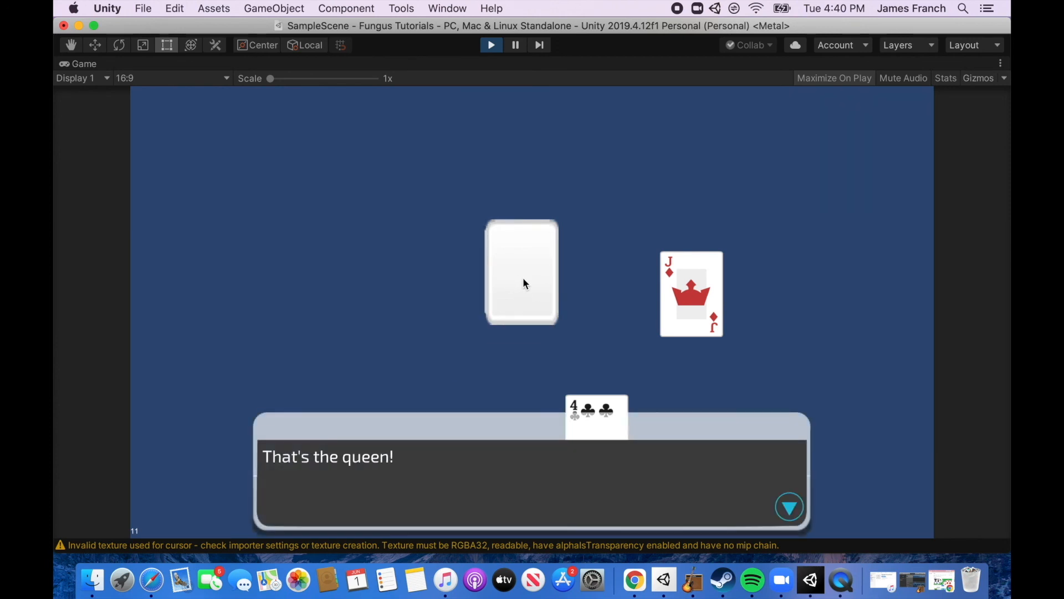
pyautogui.click(524, 278)
pyautogui.click(493, 47)
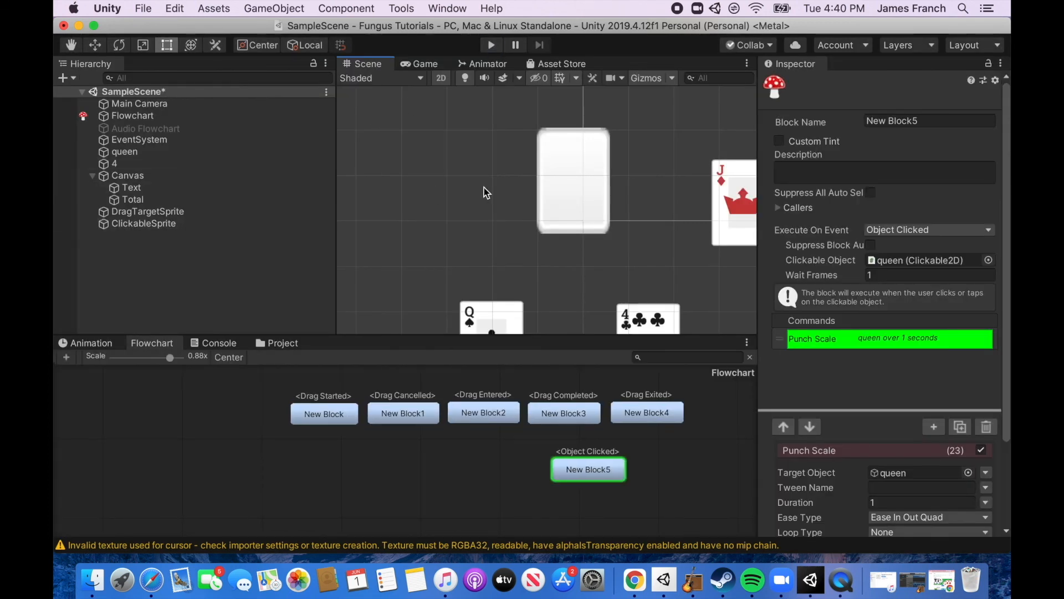
# Set the Order in Layer of DragTargetSprite's Sprite Renderer to -1 and check the queen's own sorting order.
pyautogui.click(156, 214)
pyautogui.scroll(-5, 886, 244)
pyautogui.click(879, 239)
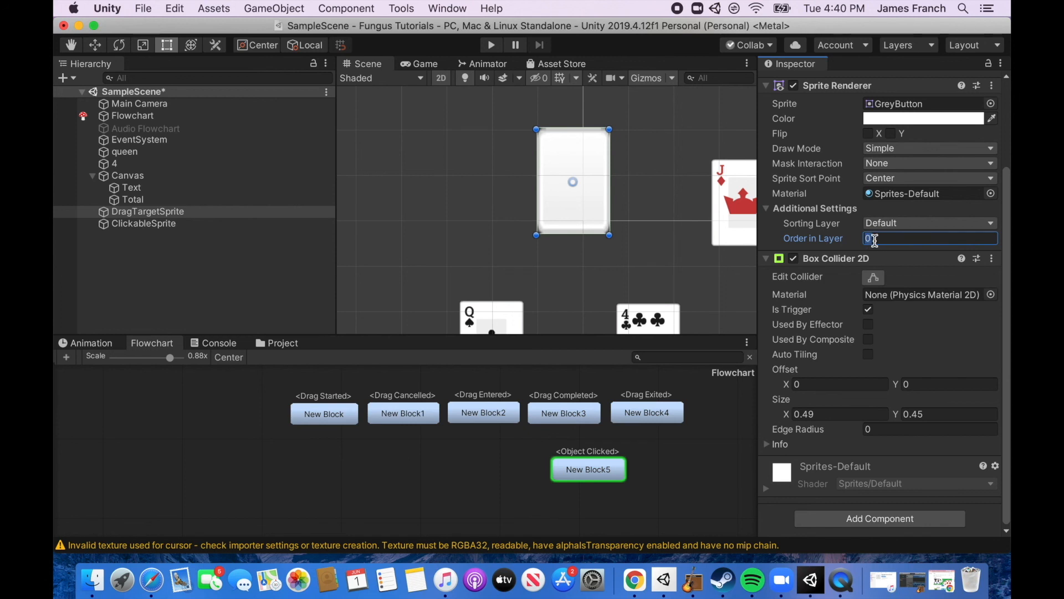
pyautogui.write('-1')
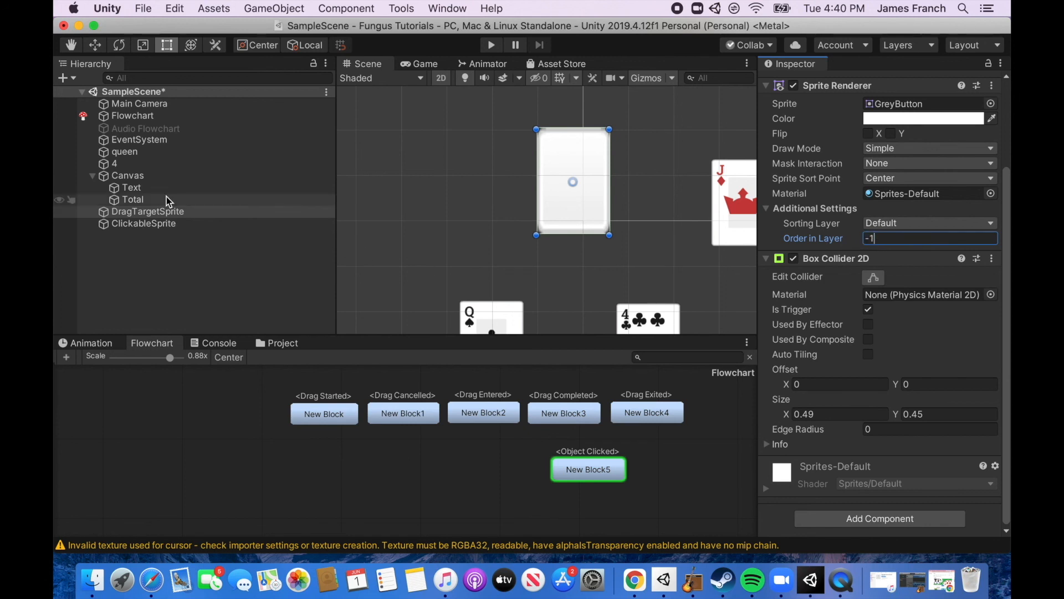
pyautogui.click(128, 155)
# Play the scene to test dropping the queen on the blank card and advancing the dialogue, and reselect New Block5 after stopping.
pyautogui.click(491, 45)
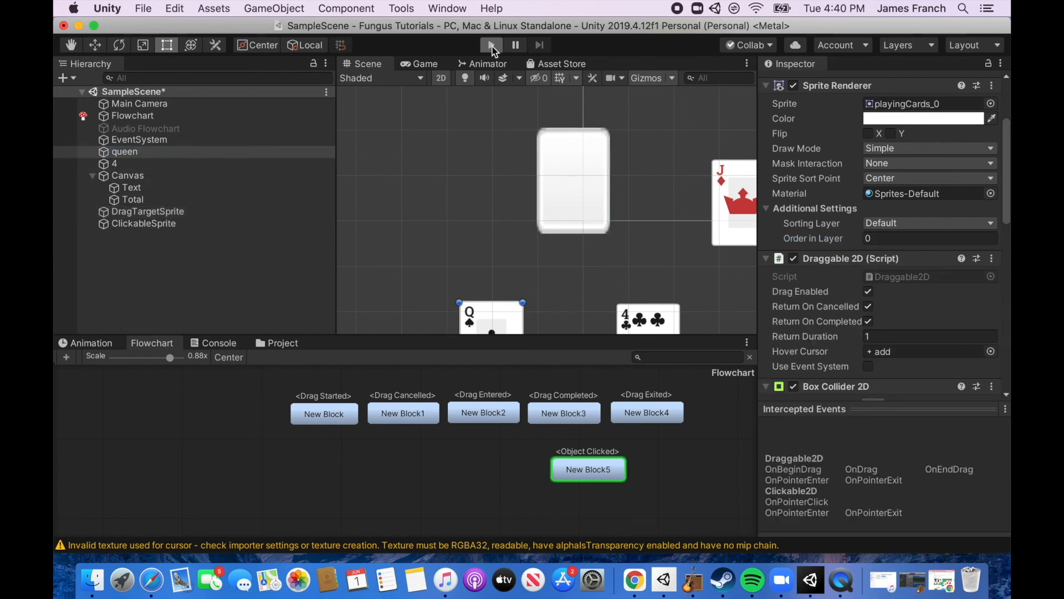
pyautogui.moveTo(442, 436); pyautogui.dragTo(524, 272)
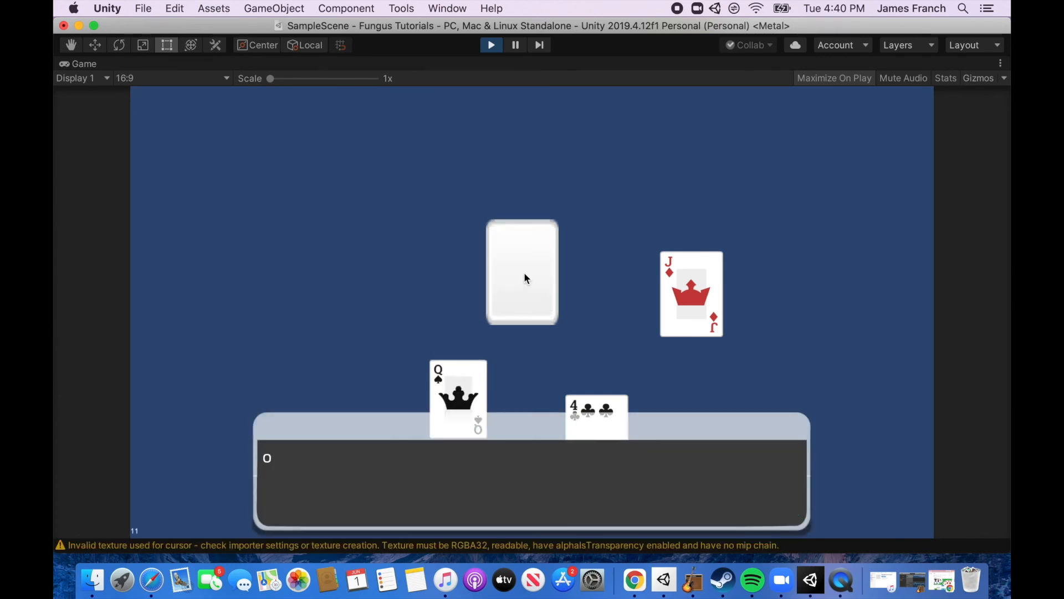
pyautogui.click(475, 467)
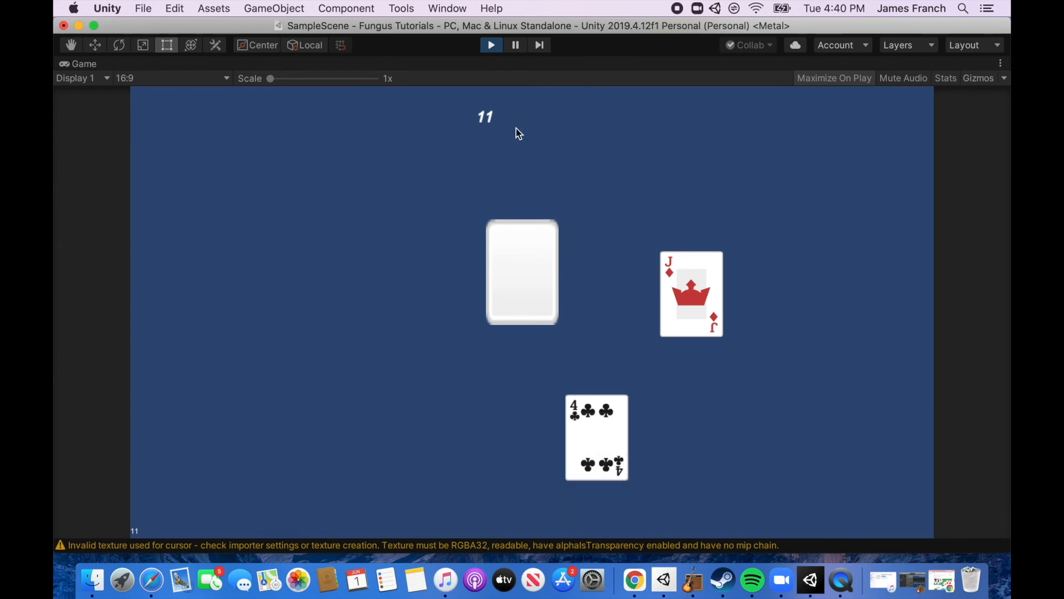
pyautogui.click(492, 46)
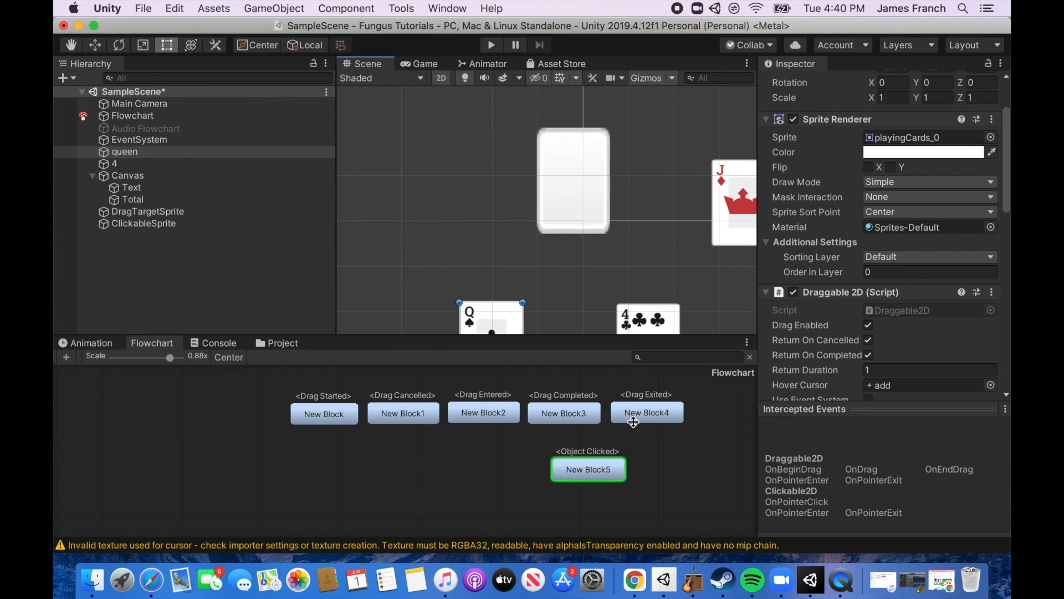
pyautogui.click(601, 473)
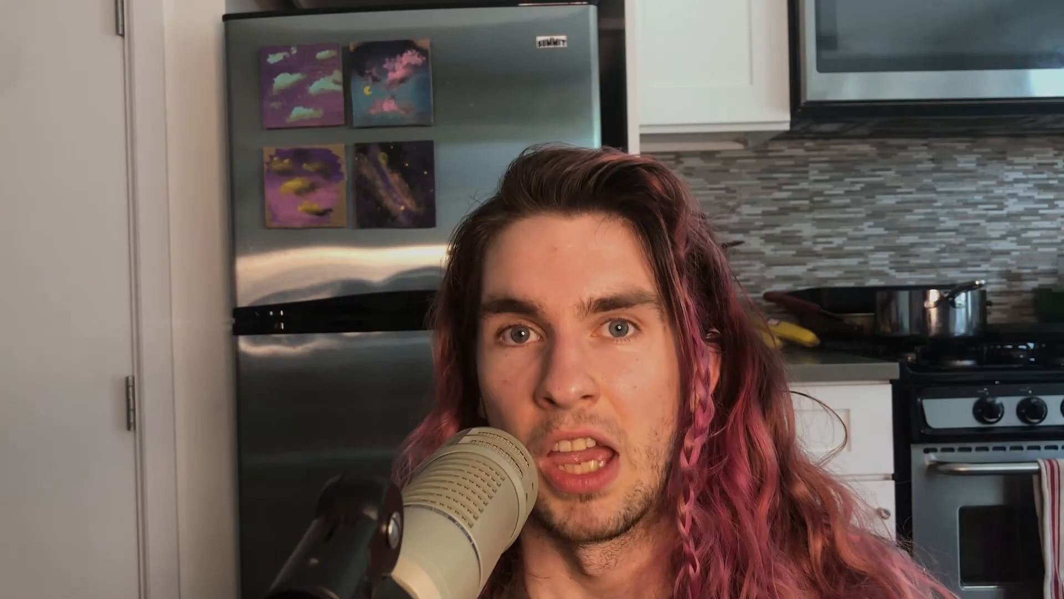